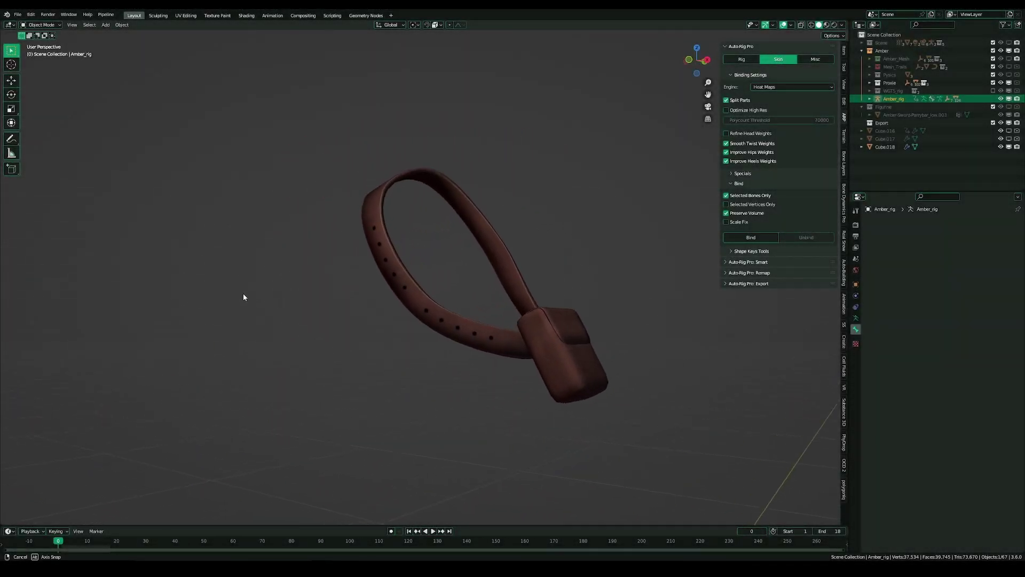
- Move Amber_rig upward along the global Z axis as a test and clear its location
scroll(368, 296, up, 1)
scroll(389, 307, down, 3)
shift+middle_drag(389, 306, 363, 330)
scroll(363, 331, up, 2)
scroll(364, 330, down, 3)
key(g)
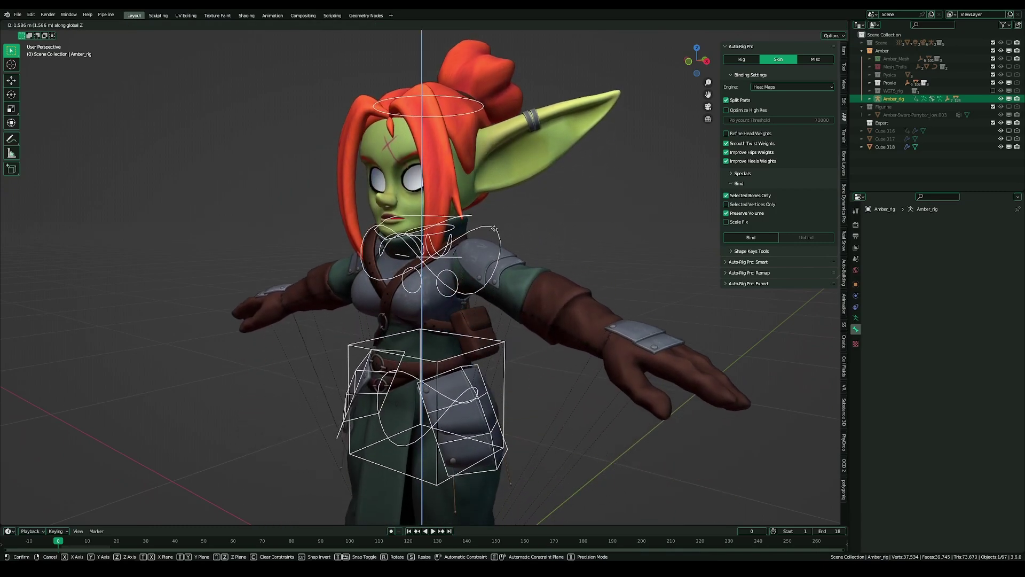
click(502, 214)
key(KP_1)
key(alt+g)
scroll(520, 329, up, 2)
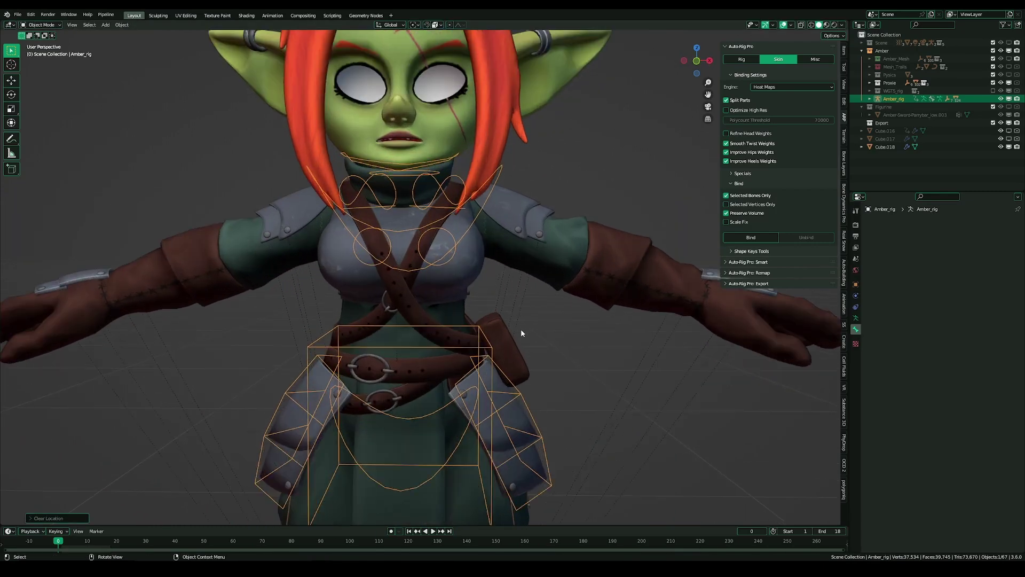
- Add a new single bone to Amber_rig in Edit Mode
middle_drag(570, 371, 524, 400)
scroll(524, 396, up, 2)
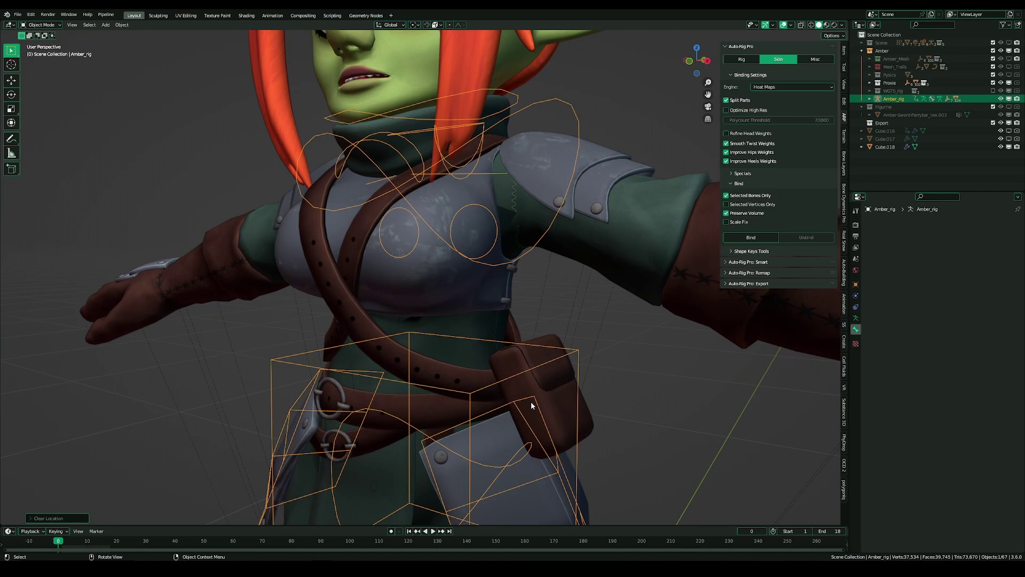
scroll(531, 402, down, 2)
middle_drag(531, 401, 528, 336)
scroll(486, 353, down, 2)
key(Tab)
shift+middle_drag(531, 470, 505, 352)
scroll(506, 351, down, 3)
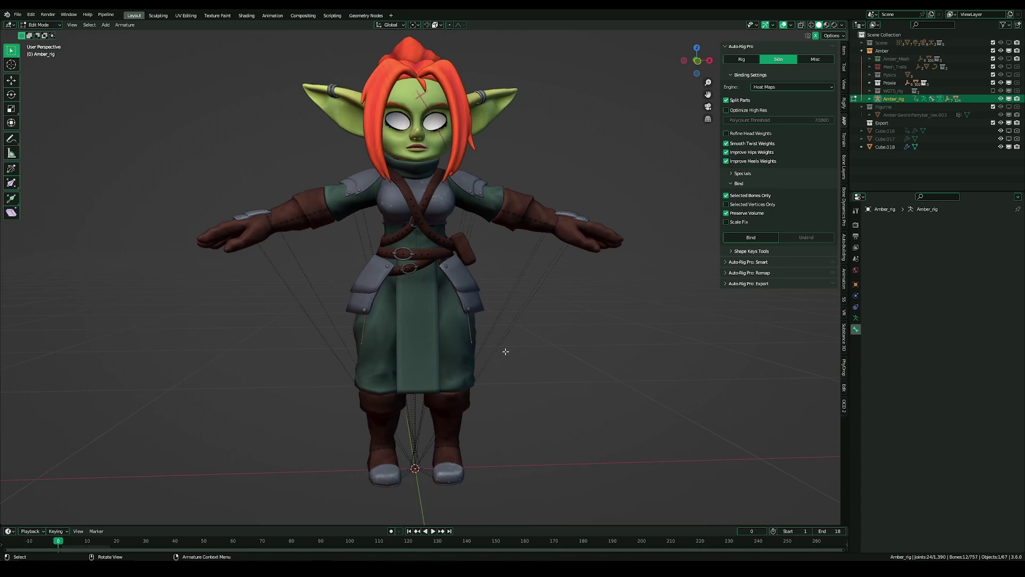
key(shift+a)
click(395, 334)
key(KP_1)
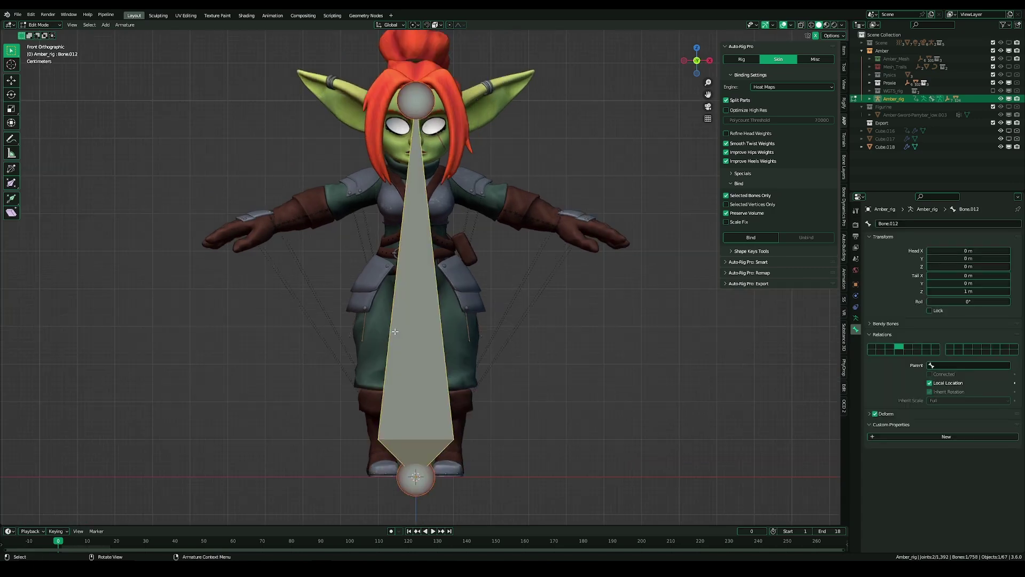
- Scale down and rotate the new bone, and place it on the chest strap beside the neck, angled along the strap
key(s)
click(427, 274)
key(r)
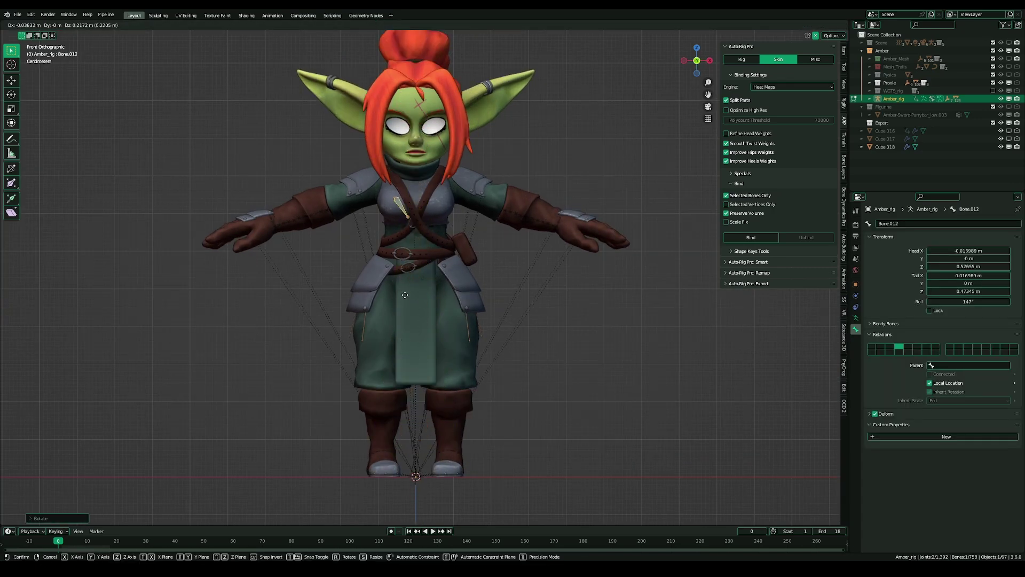
click(401, 271)
shift+middle_drag(407, 285, 412, 375)
scroll(408, 282, up, 4)
key(g)
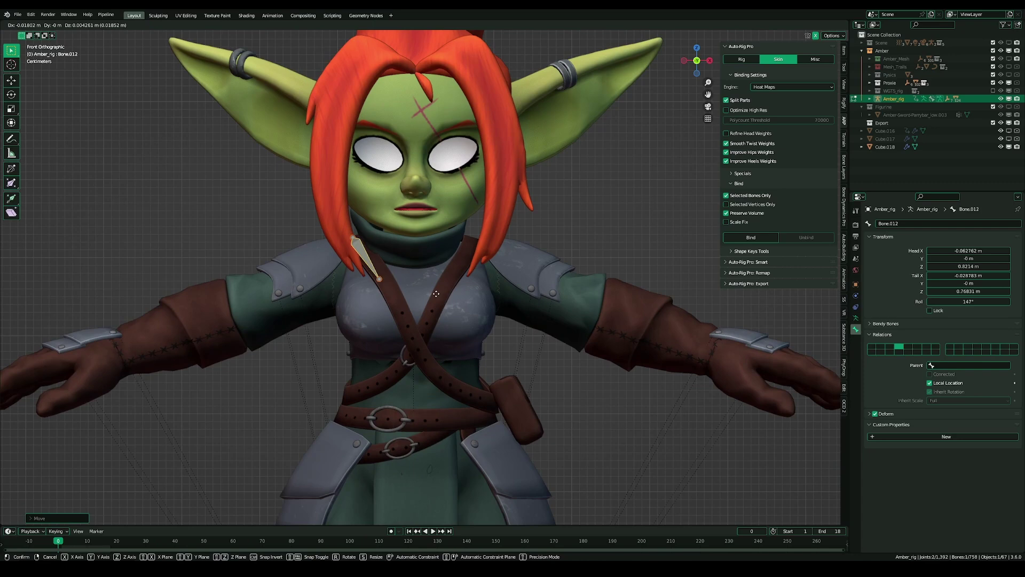
click(364, 295)
- Extend the bone's tail to the strap crossing, and extrude one bone down to the pouch and a short one into it
drag(383, 287, 409, 330)
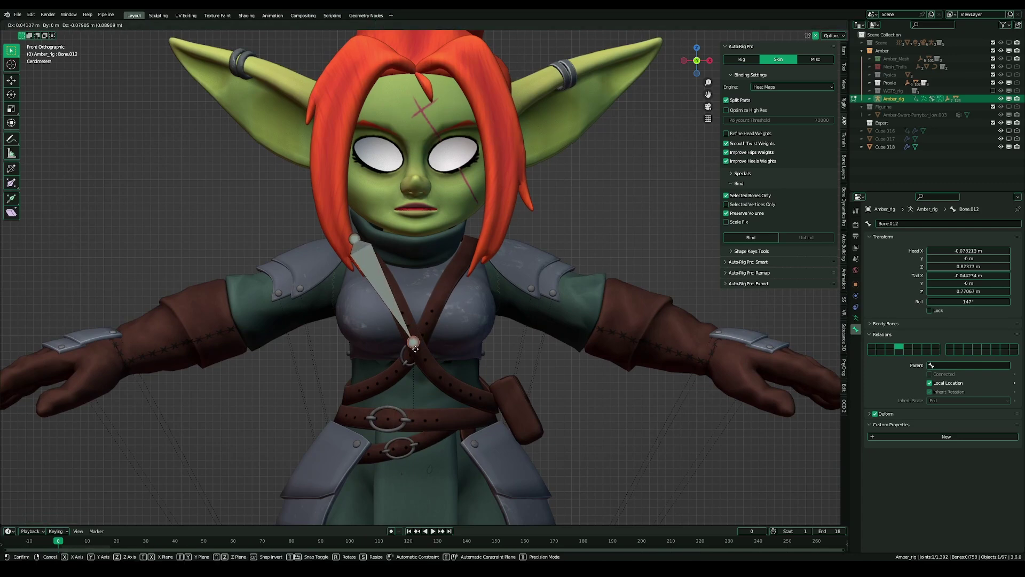
click(415, 348)
scroll(427, 220, up, 2)
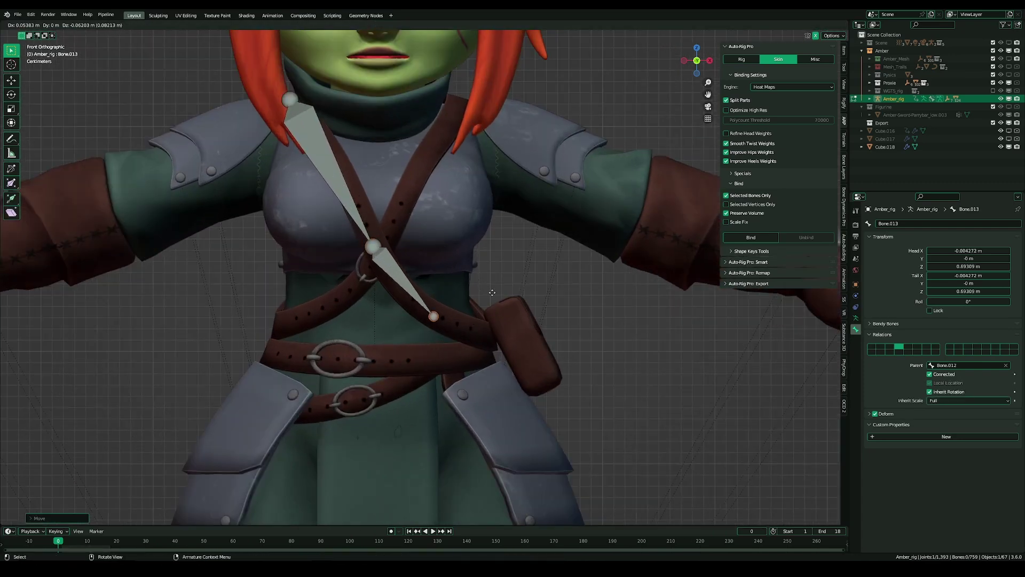
shift+middle_drag(545, 307, 523, 307)
scroll(506, 314, up, 3)
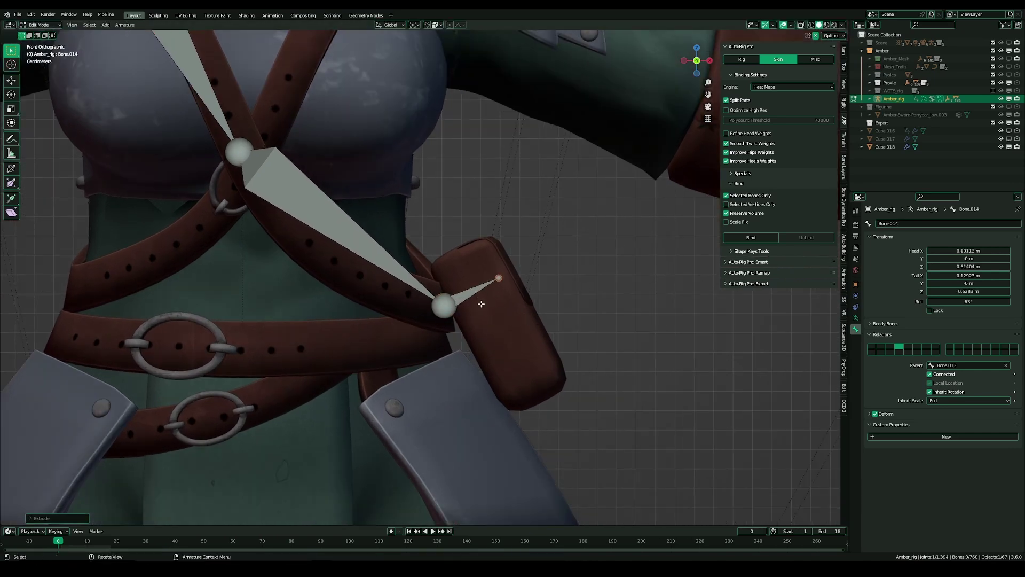
scroll(481, 304, down, 2)
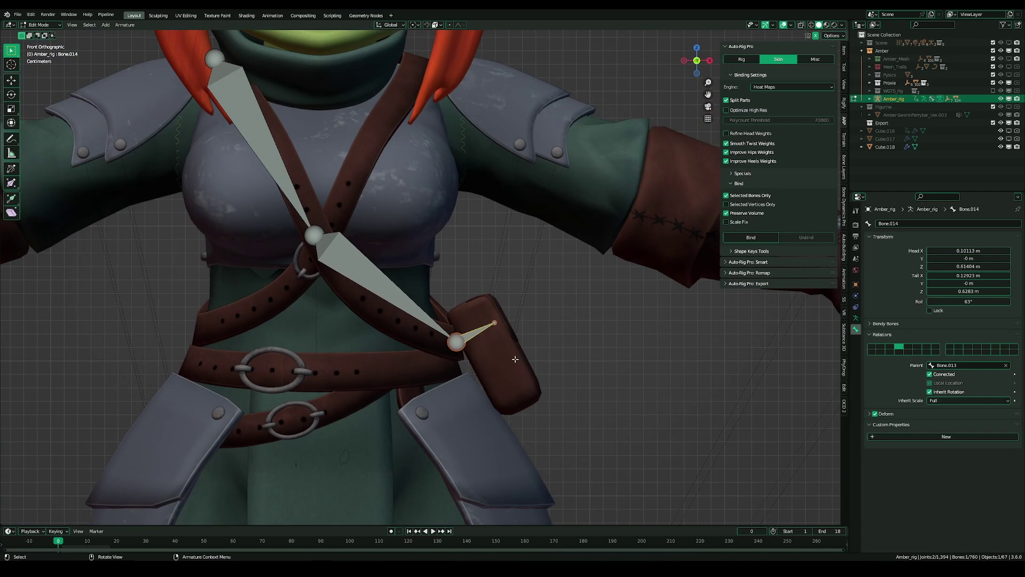
- Disconnect the two lower bones from their parents while keeping the parenting, and test-move the middle bone
middle_drag(515, 359, 464, 340)
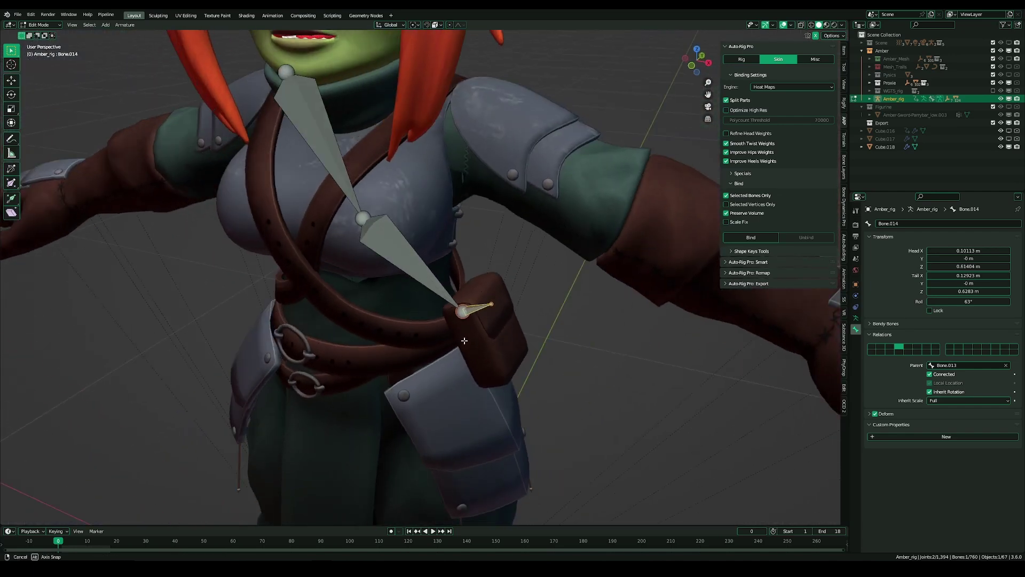
click(462, 278)
click(415, 265)
key(g)
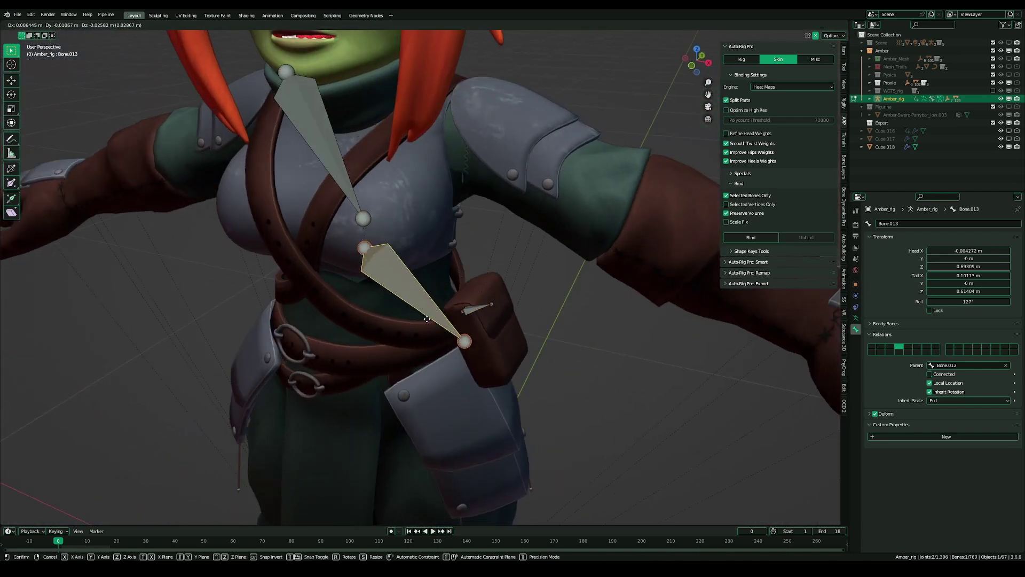
right_click(426, 214)
- Bind the pouch Cube.018 to the short bone inside it
middle_drag(401, 323, 534, 349)
key(Tab)
key(ctrl+Tab)
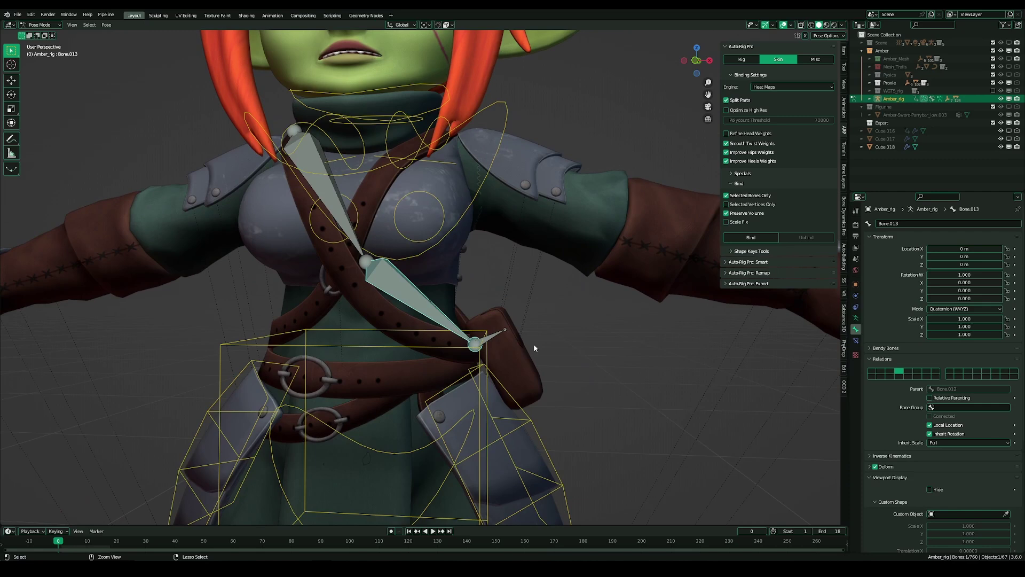
key(ctrl+Tab)
click(509, 342)
shift+click(501, 333)
key(ctrl+Tab)
click(502, 332)
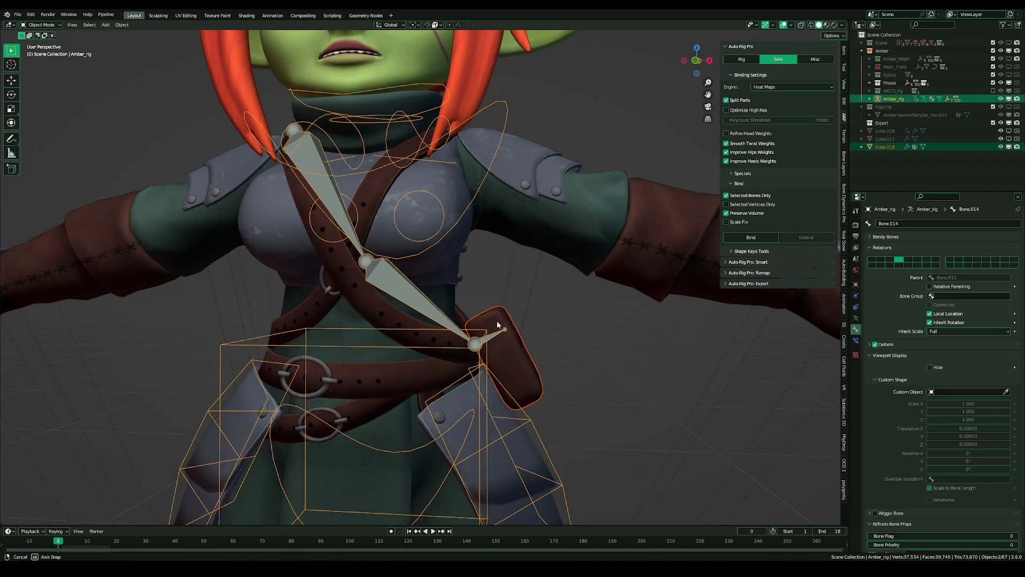
key(g)
right_click(577, 317)
- Bind the pouch's chest strap Circle.086 to the two long strap bones
middle_drag(520, 347, 449, 346)
scroll(449, 346, up, 1)
click(406, 268)
key(ctrl+Tab)
click(297, 234)
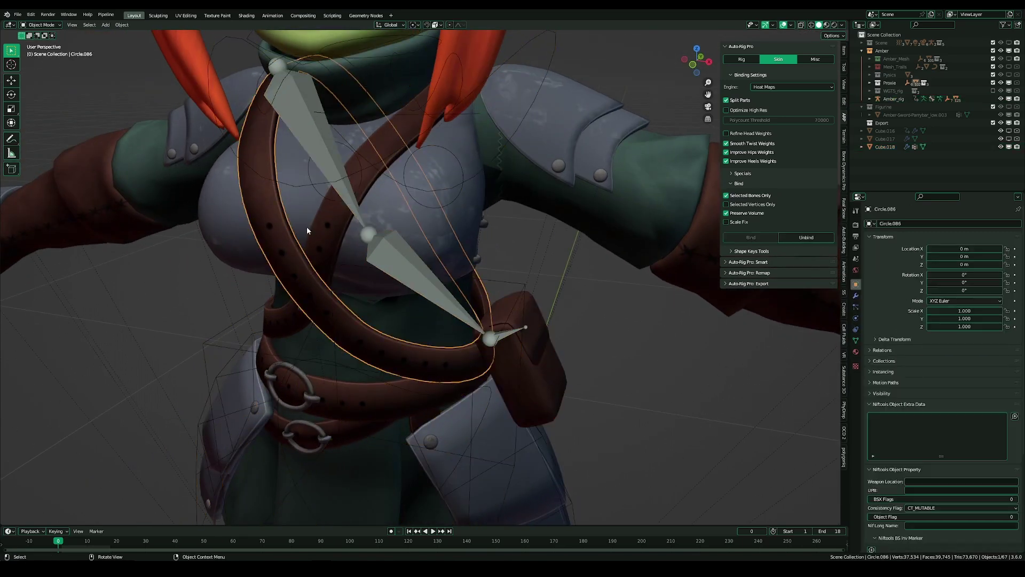
shift+click(377, 251)
key(ctrl+Tab)
shift+click(359, 213)
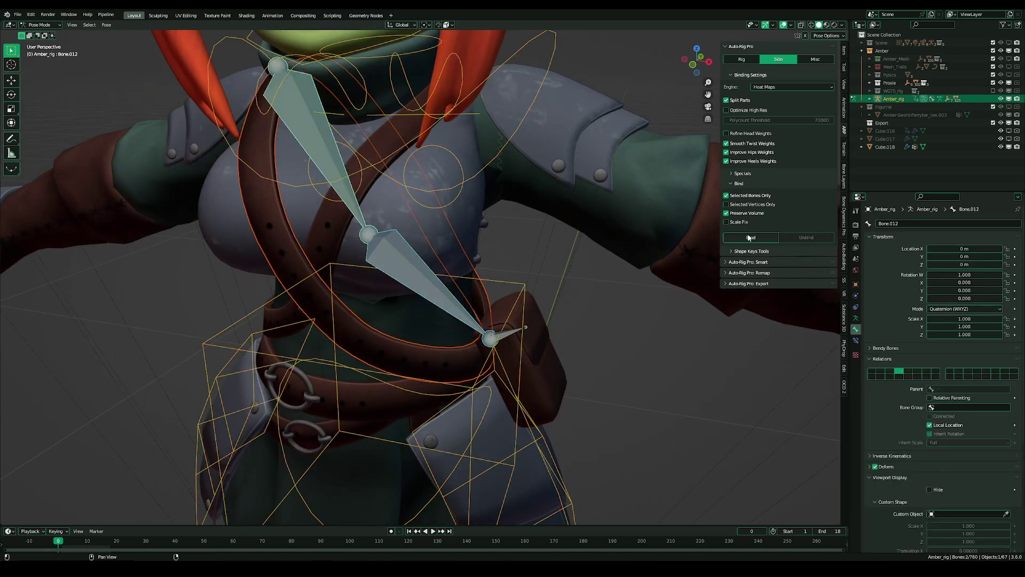
- Add a Stretch To constraint to the lower strap bone targeting the short pouch bone, and test it by moving the pouch bone
click(508, 333)
shift+click(481, 317)
key(ctrl+shift+c)
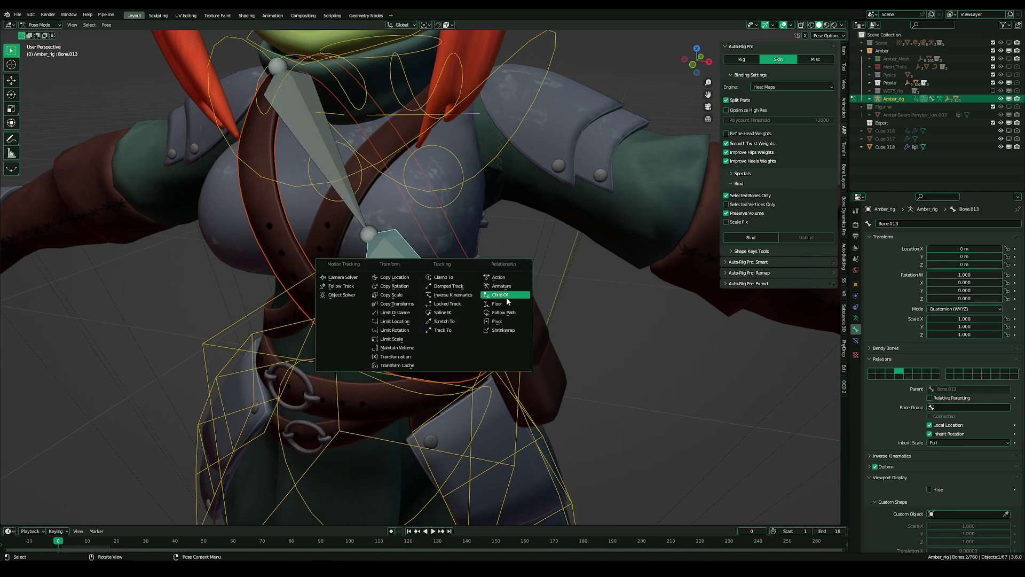
click(466, 321)
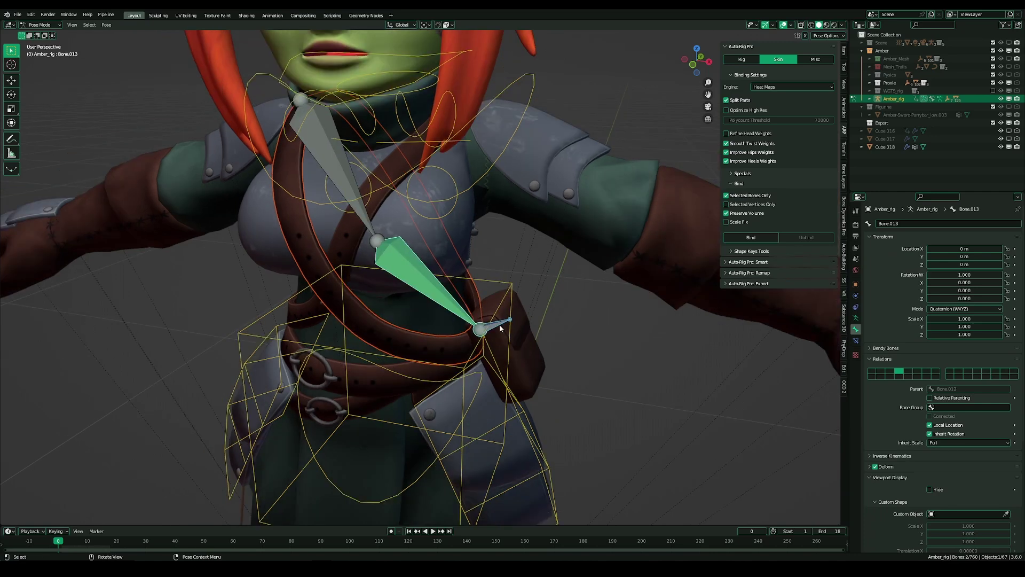
click(500, 328)
middle_drag(587, 377, 516, 388)
key(g)
right_click(527, 307)
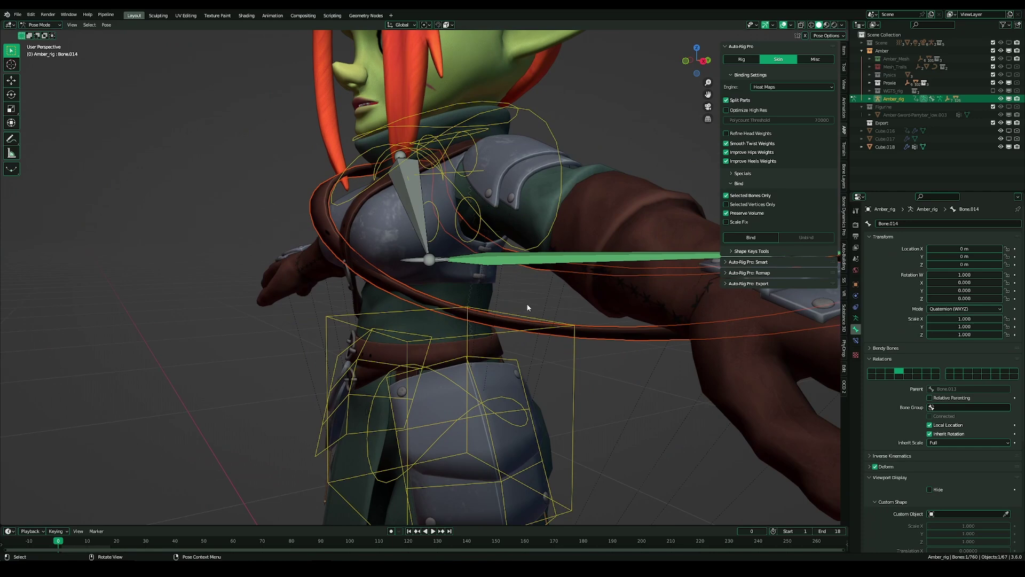
- Parent the short pouch bone to the upper strap bone in Edit Mode without connecting them
scroll(481, 268, down, 3)
key(Tab)
scroll(424, 267, up, 2)
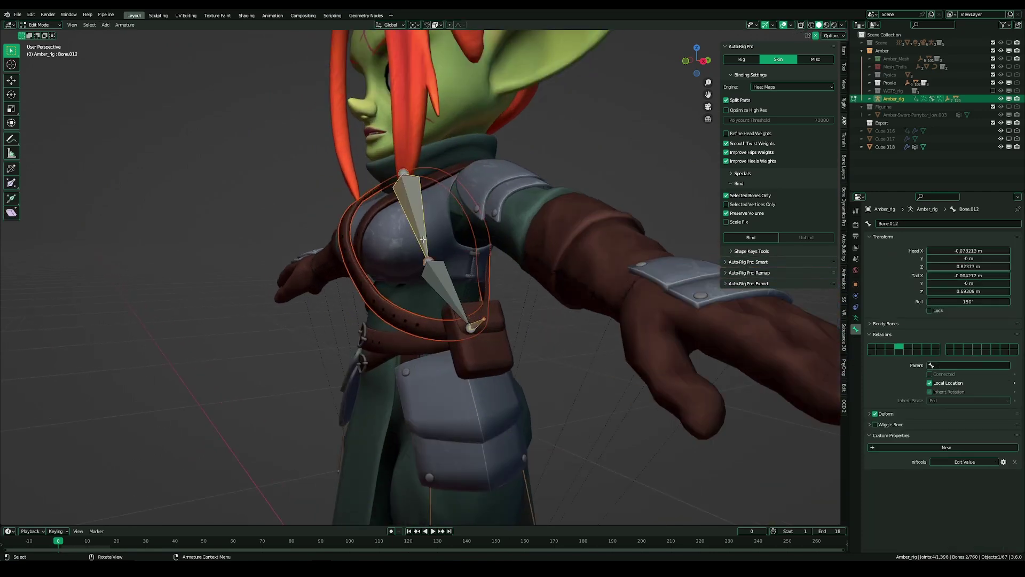
middle_drag(477, 320, 485, 311)
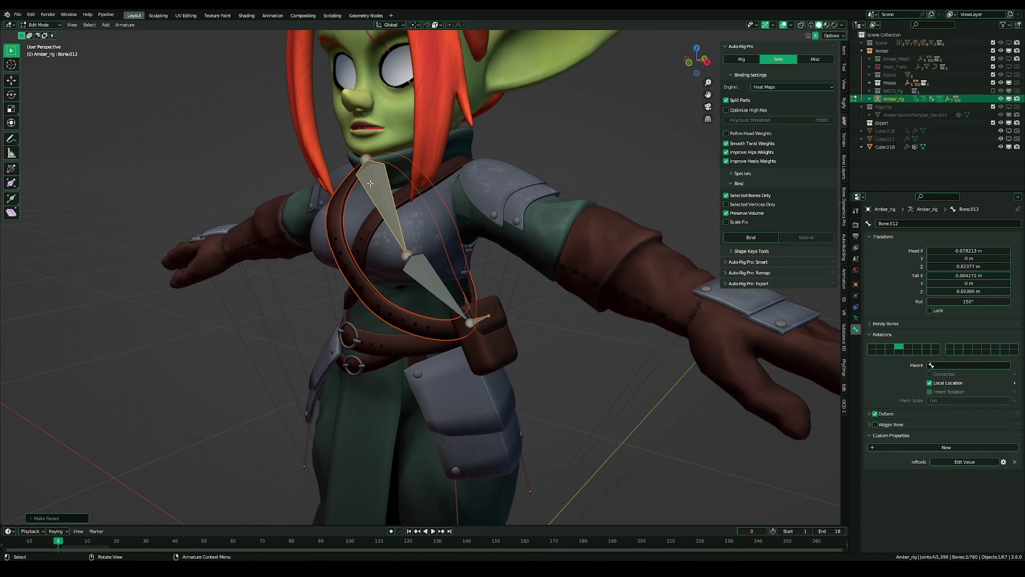
middle_drag(462, 268, 417, 254)
- Move the pouch bone in several directions in Pose Mode to examine how the strap and pouch follow
key(Tab)
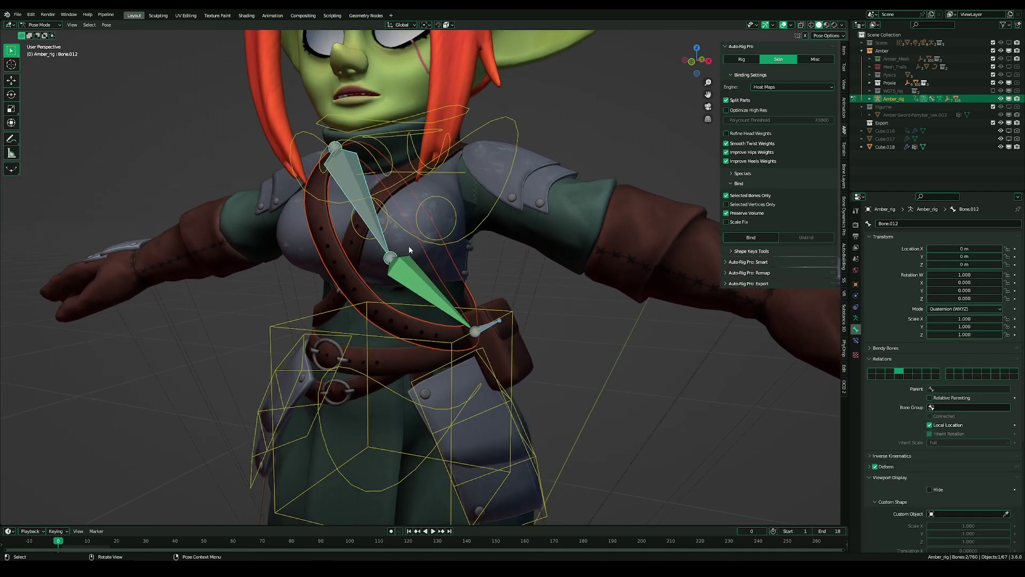
click(489, 324)
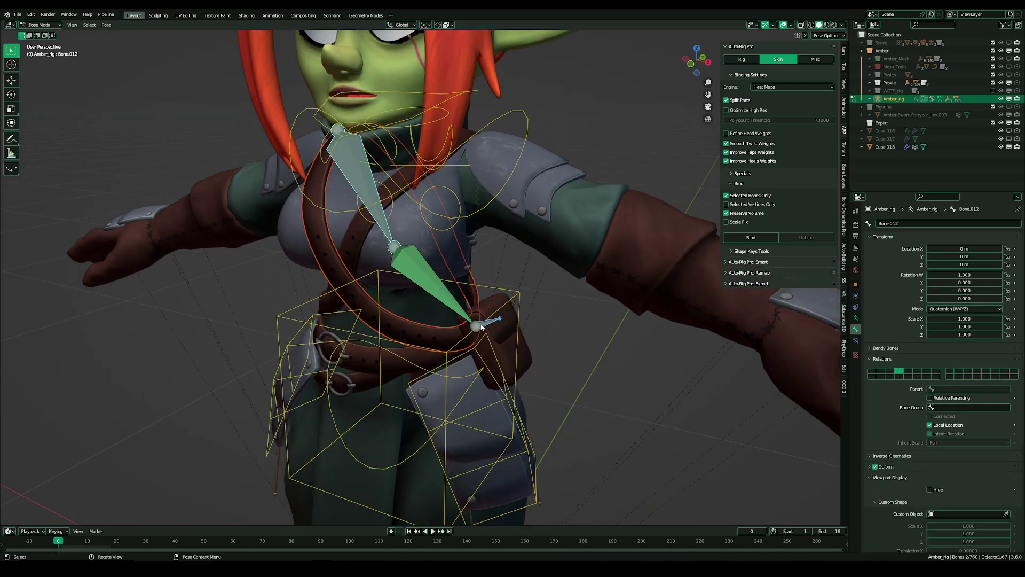
middle_drag(489, 325, 536, 335)
key(g)
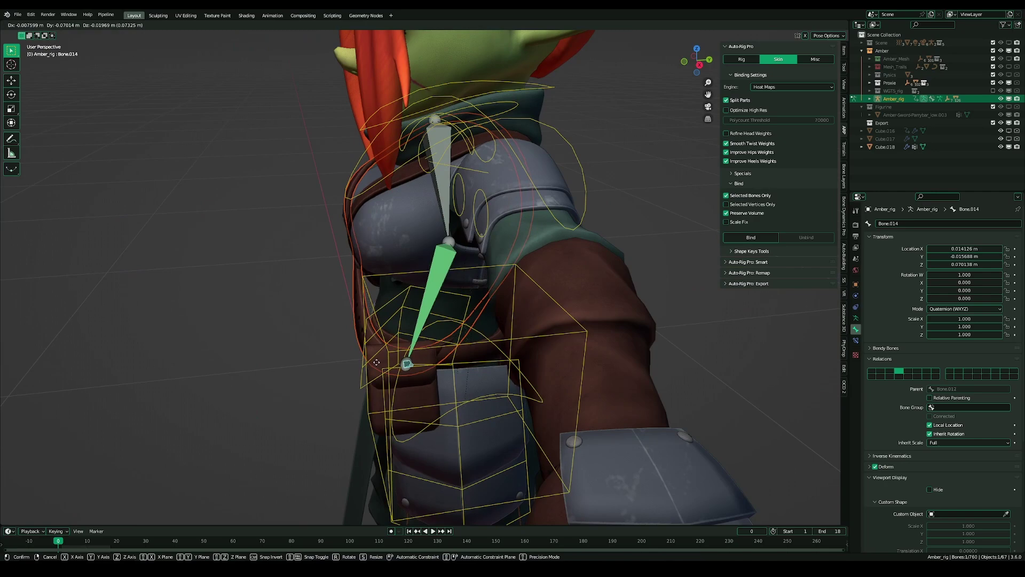
right_click(435, 345)
middle_drag(435, 345, 524, 309)
scroll(524, 309, down, 3)
scroll(524, 308, up, 1)
shift+middle_drag(524, 397, 516, 358)
key(g)
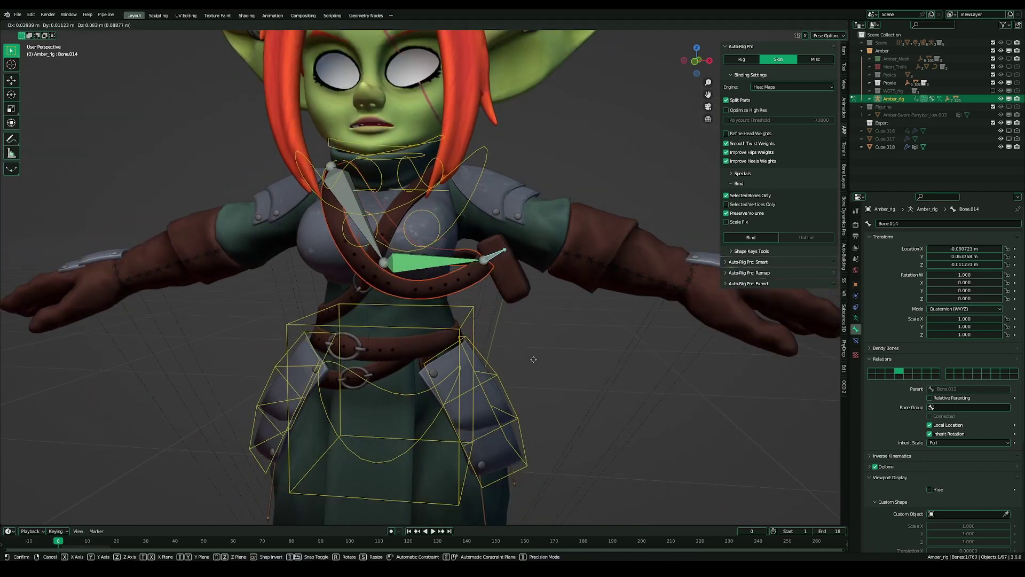
right_click(551, 321)
middle_drag(550, 321, 483, 380)
key(g)
right_click(398, 401)
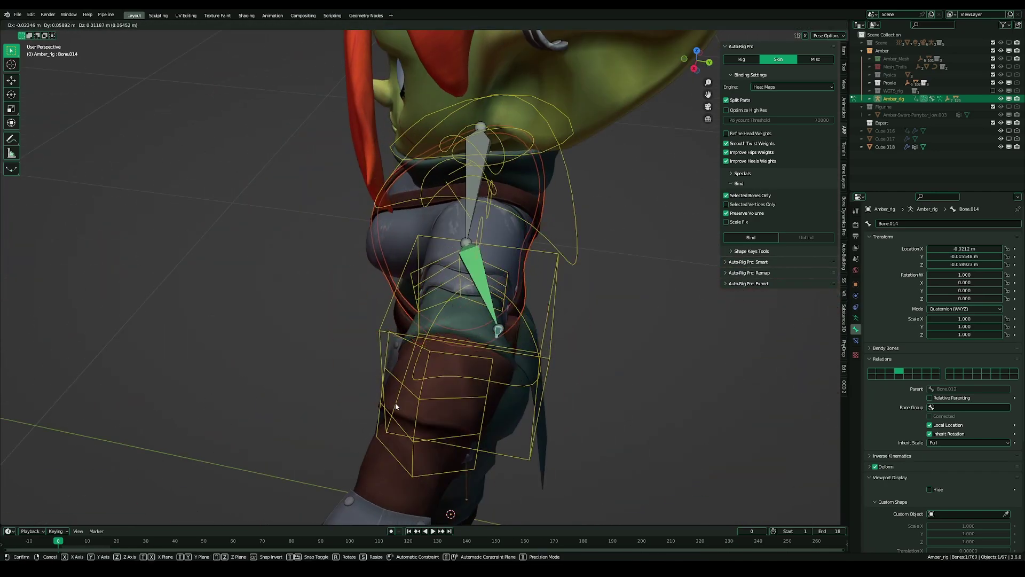
middle_drag(396, 403, 484, 378)
key(g)
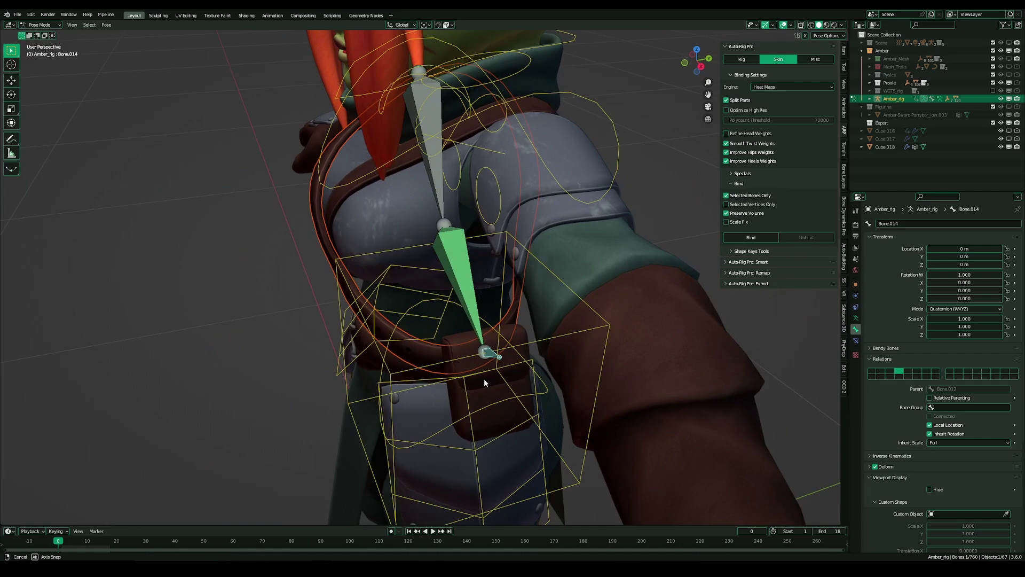
right_click(526, 382)
scroll(480, 420, down, 2)
scroll(479, 421, up, 2)
middle_drag(479, 421, 451, 377)
scroll(486, 364, down, 5)
scroll(495, 421, up, 7)
- Duplicate the upper strap bone in Edit Mode and place the copy in front of the waist
key(ctrl+Tab)
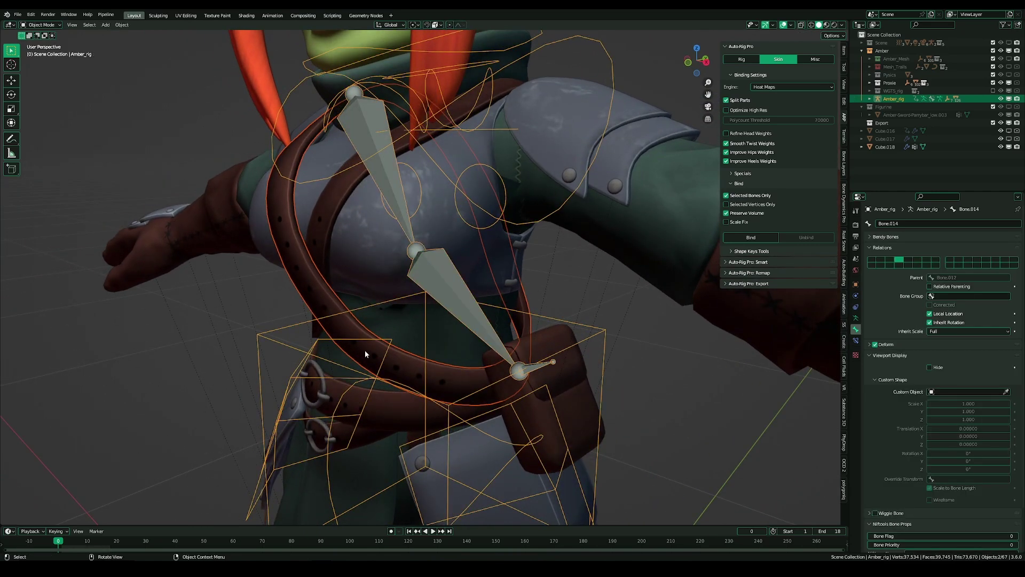
click(405, 362)
scroll(492, 293, down, 2)
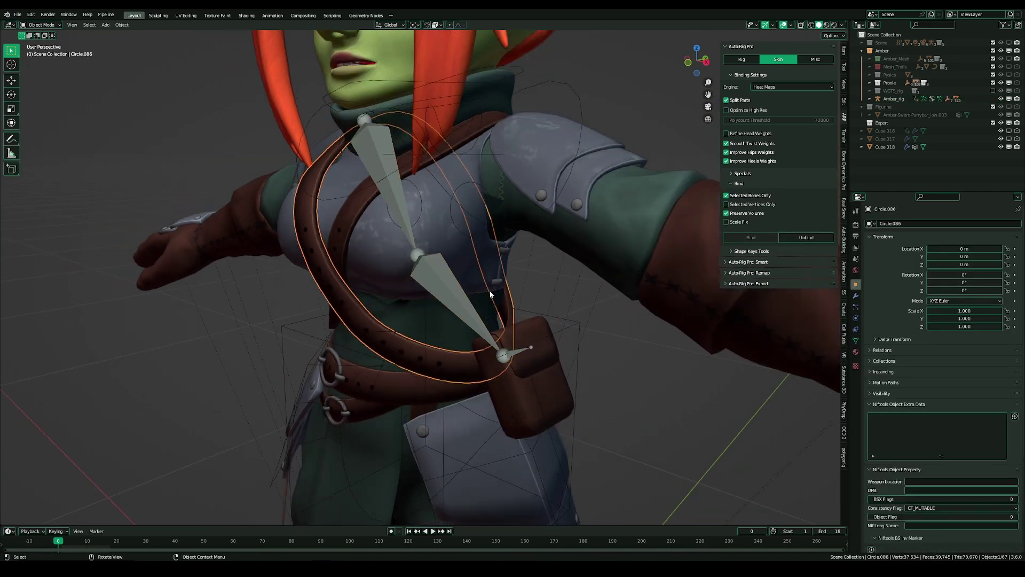
middle_drag(433, 284, 457, 282)
click(427, 291)
key(Tab)
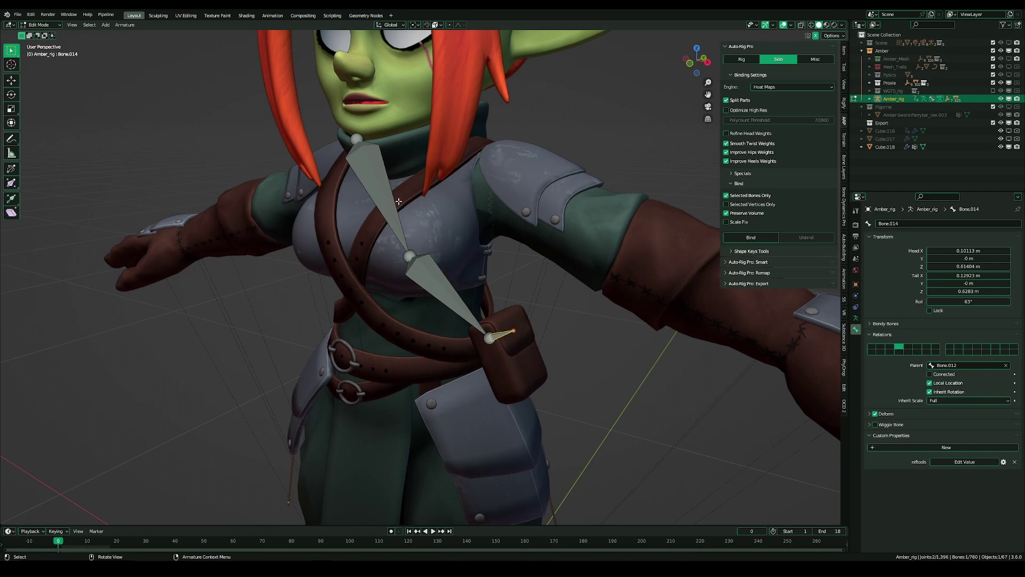
click(398, 202)
middle_drag(398, 202, 500, 414)
key(shift+d)
click(448, 385)
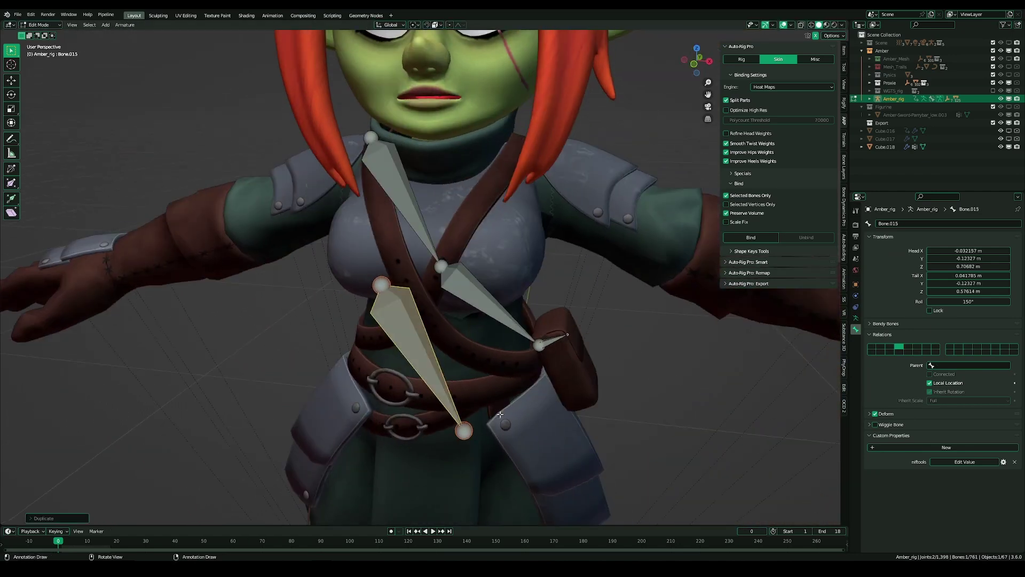
- Reposition the duplicated bone and adjust its head and tail so it lies along the front of the strap below the chest
middle_drag(442, 401, 481, 398)
key(g)
click(510, 391)
scroll(425, 295, up, 1)
mouse_move(425, 290)
middle_down()
mouse_move(412, 274)
mouse_move(423, 274)
middle_up()
click(413, 272)
key(g)
click(427, 299)
middle_drag(531, 461, 507, 475)
click(507, 473)
key(g)
click(475, 375)
- Extrude a second bone from the duplicated bone's tail along the strap toward the pouch
middle_drag(475, 375, 435, 400)
key(e)
click(544, 385)
middle_drag(545, 386, 587, 385)
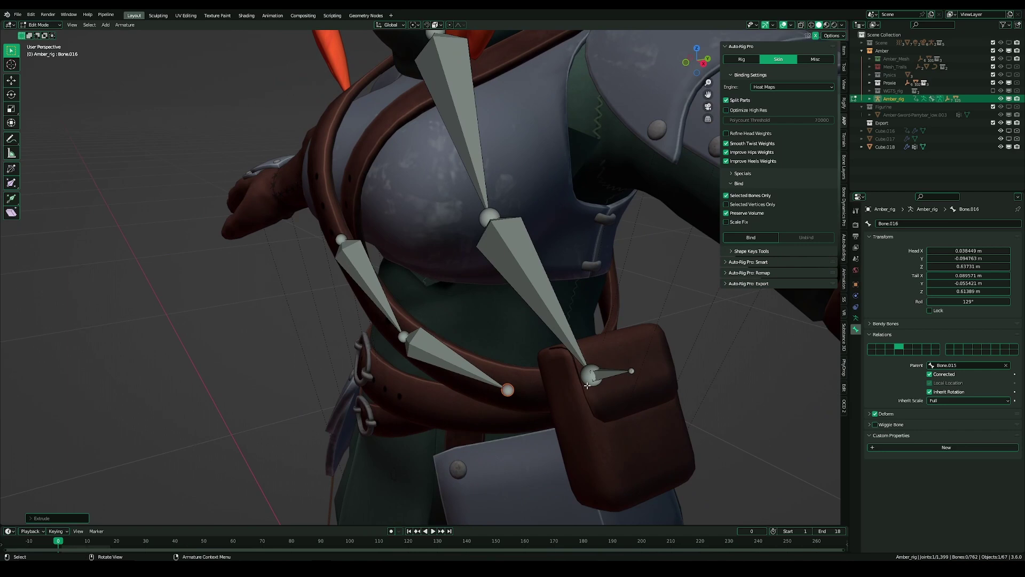
- Adjust the end joint of the front strap chain, and extrude a third bone with its tail snapped to the pouch joint using the 3D cursor
middle_drag(630, 296, 577, 350)
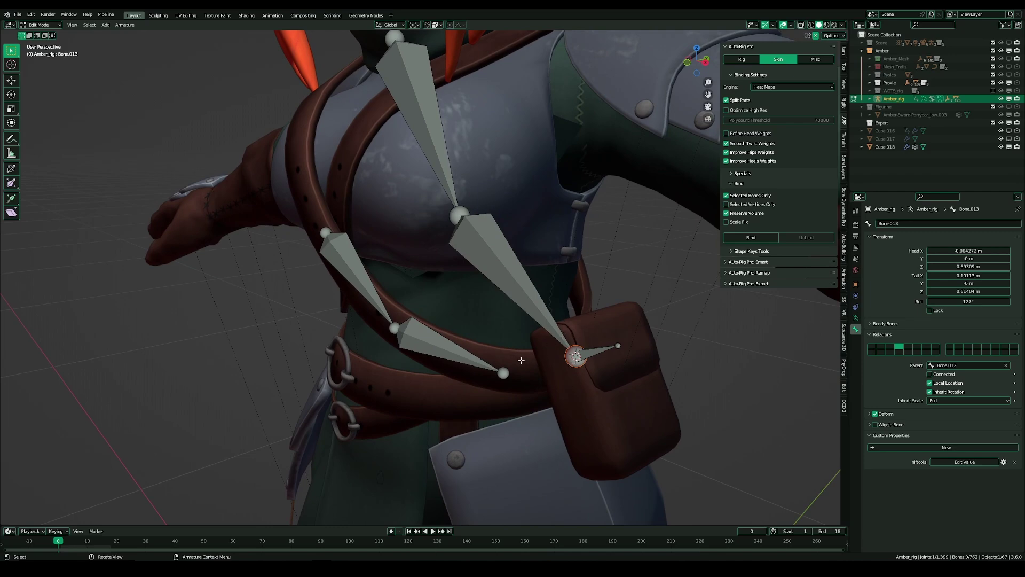
middle_drag(522, 361, 584, 335)
click(512, 367)
key(g)
click(518, 400)
key(e)
key(shift+s)
click(568, 388)
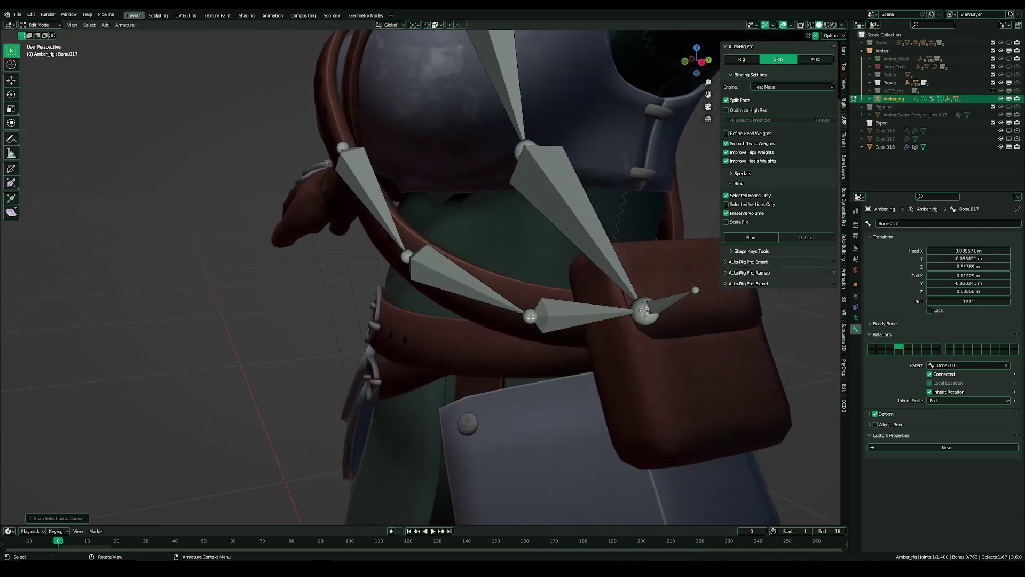
- Move the joints of the front strap chain so its bones follow the strap down to the pouch
click(531, 318)
key(g)
click(521, 310)
middle_drag(362, 245, 408, 260)
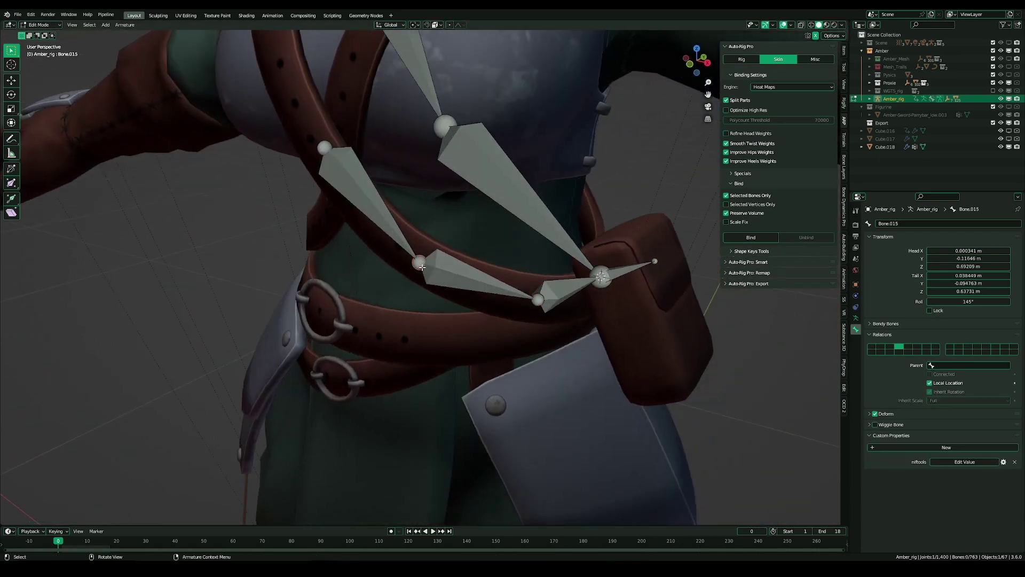
key(g)
click(412, 257)
scroll(435, 288, down, 1)
key(g)
click(438, 289)
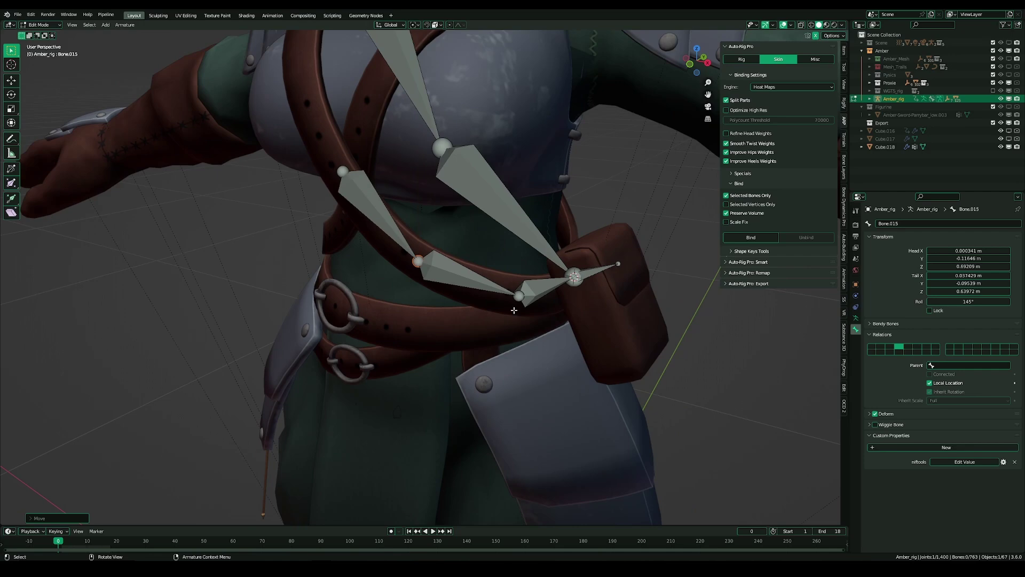
key(g)
click(519, 297)
- Duplicate the middle bone of the front strap chain and move the copy along the Y axis to behind the body
middle_drag(519, 297, 424, 333)
click(365, 284)
middle_drag(365, 283, 427, 321)
key(shift+d)
key(y)
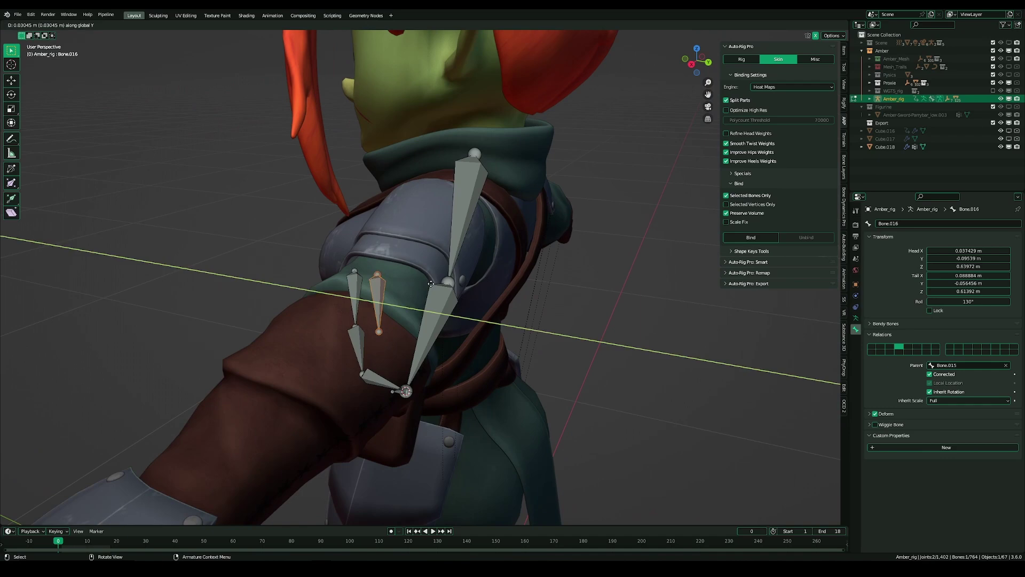
click(568, 339)
scroll(609, 370, up, 4)
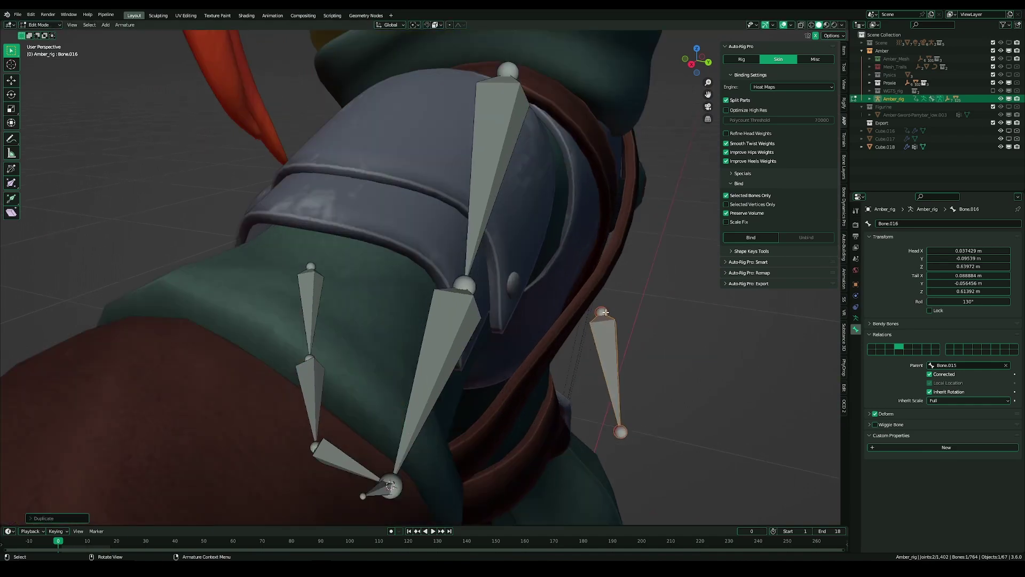
- Place the head and tail of the duplicated bone onto the strap across the character's back
click(606, 313)
middle_drag(605, 312, 524, 250)
key(g)
click(521, 198)
middle_drag(443, 405, 481, 413)
drag(540, 418, 497, 318)
middle_drag(464, 370, 495, 358)
scroll(496, 358, down, 1)
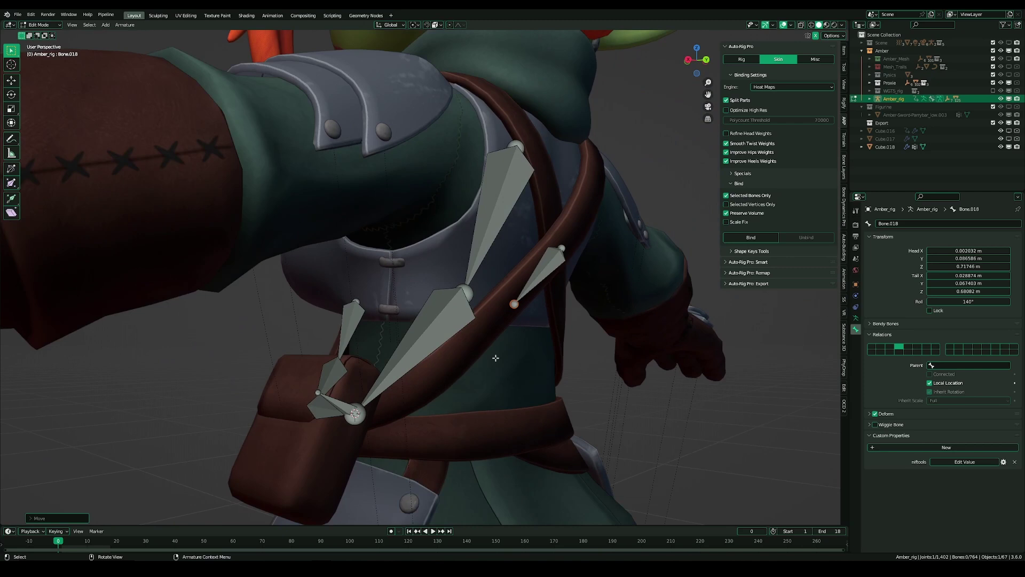
- Extrude the back strap chain down to the pouch joint and align its lower joint with the strap
key(e)
click(446, 410)
middle_drag(446, 411, 440, 372)
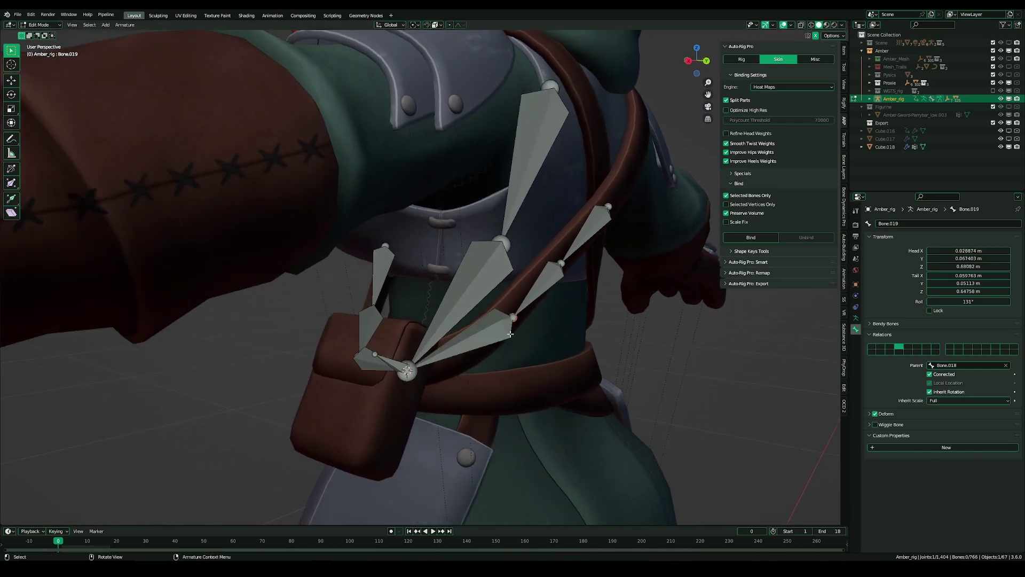
middle_drag(510, 334, 500, 330)
drag(500, 314, 479, 329)
middle_drag(587, 269, 553, 273)
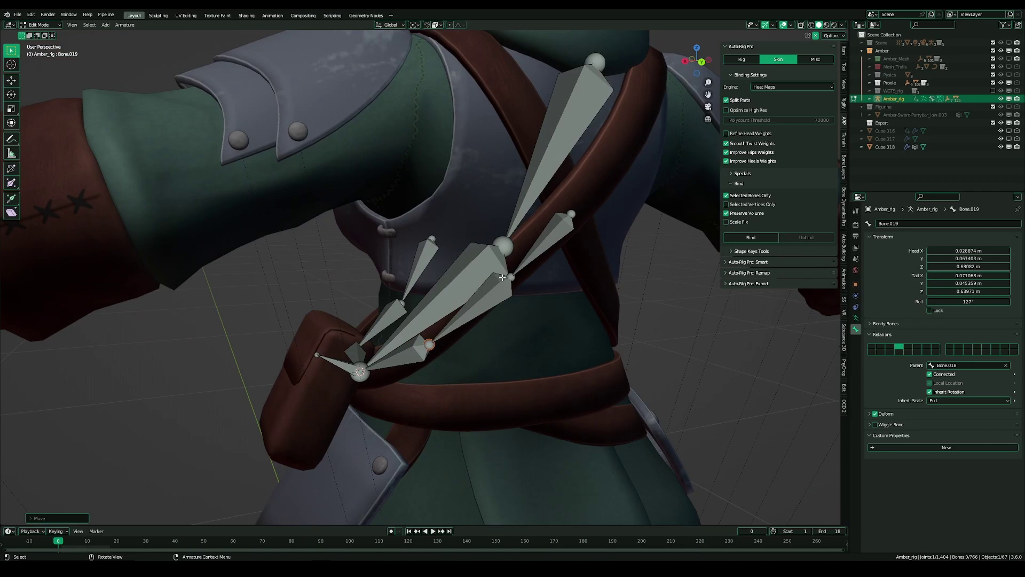
- Reposition the middle and upper joints of the back strap chain so they sit on the strap
drag(511, 276, 511, 274)
click(507, 274)
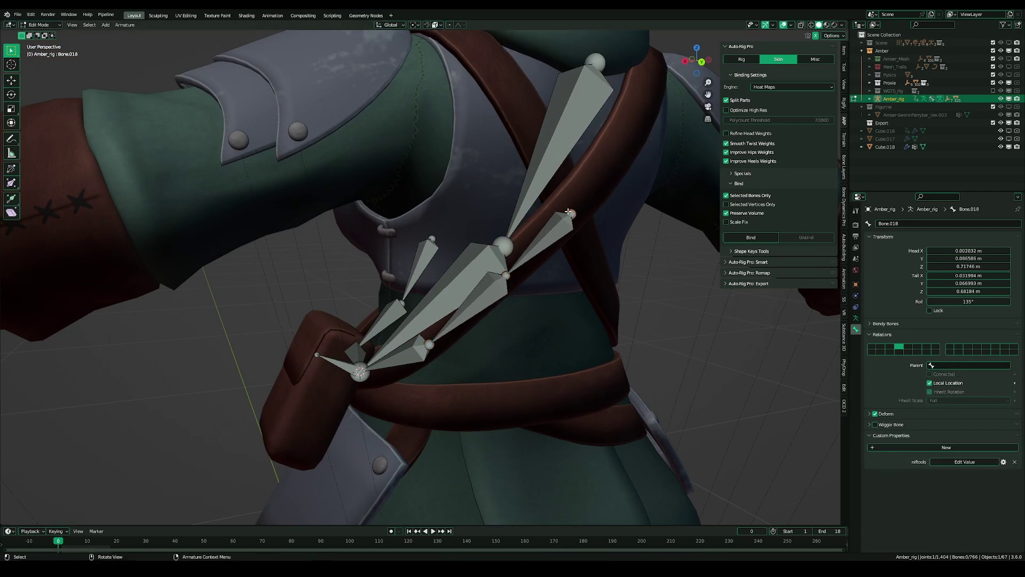
drag(568, 212, 568, 202)
scroll(535, 241, down, 3)
middle_drag(278, 300, 454, 395)
- Extrude a bone up the back strap toward the shoulder and snap the 3D cursor to the shoulder joint
key(e)
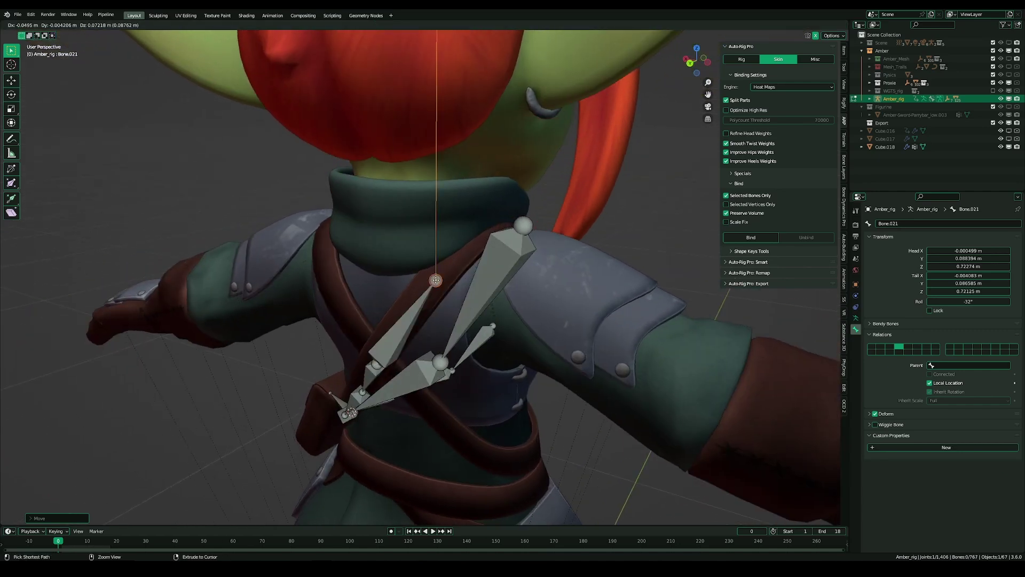
middle_drag(491, 319, 405, 376)
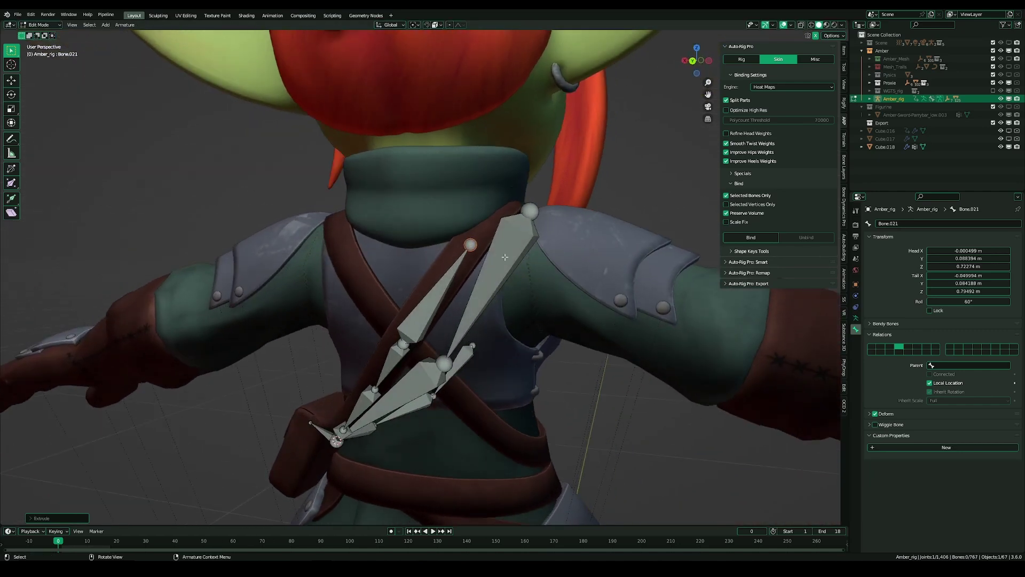
middle_drag(505, 257, 473, 271)
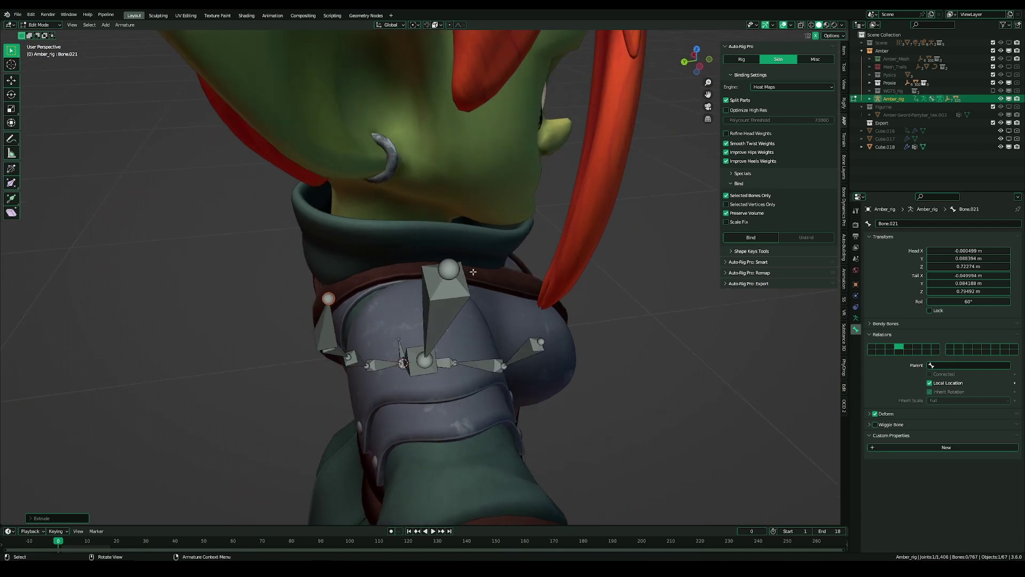
click(482, 307)
middle_drag(482, 308, 480, 311)
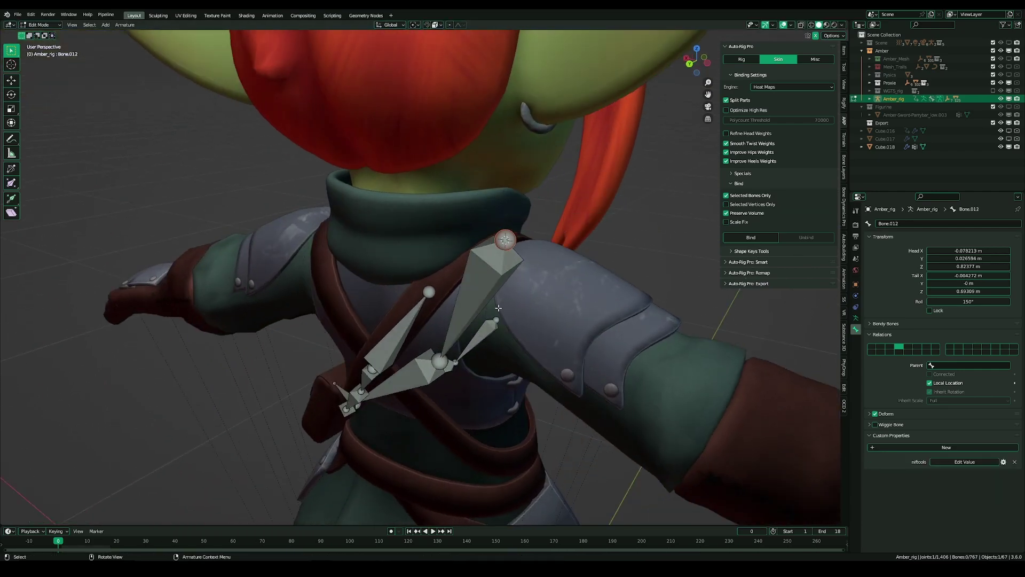
middle_drag(543, 247, 495, 317)
- Extend the front strap chain upward over the chest with bones extruded toward the shoulder
click(526, 380)
key(g)
click(424, 278)
key(e)
click(448, 288)
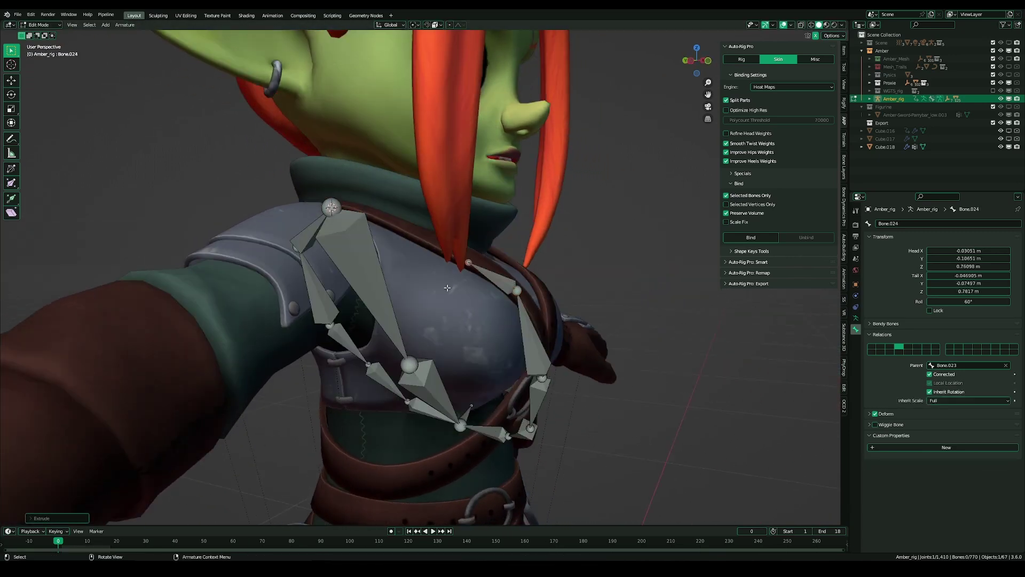
- Adjust the joints of the front strap chain from the upper chest down to the waist to match the strap's curve
middle_drag(452, 267, 416, 374)
click(478, 284)
key(g)
click(463, 273)
click(452, 288)
key(g)
click(442, 287)
click(407, 344)
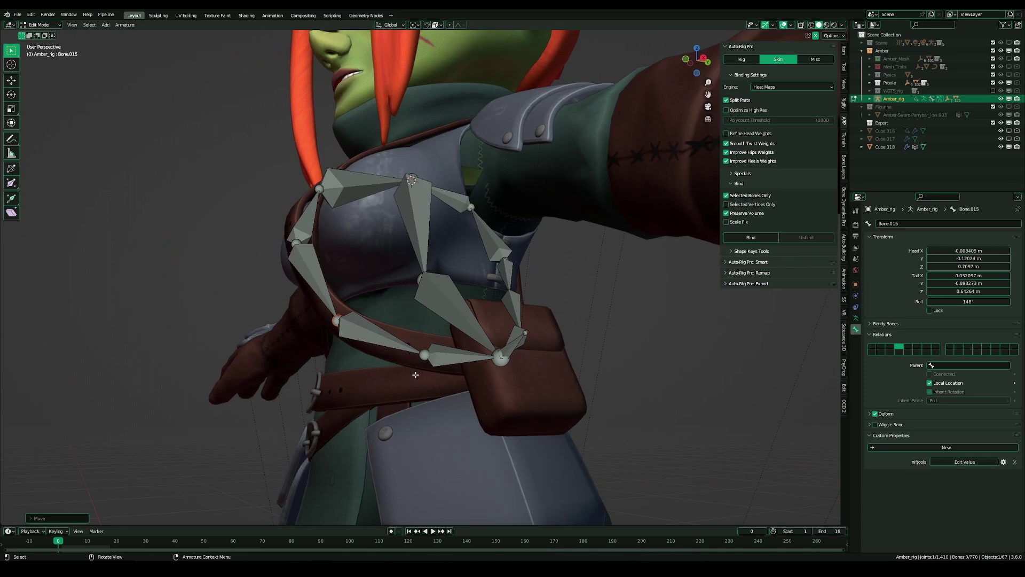
drag(423, 356, 409, 350)
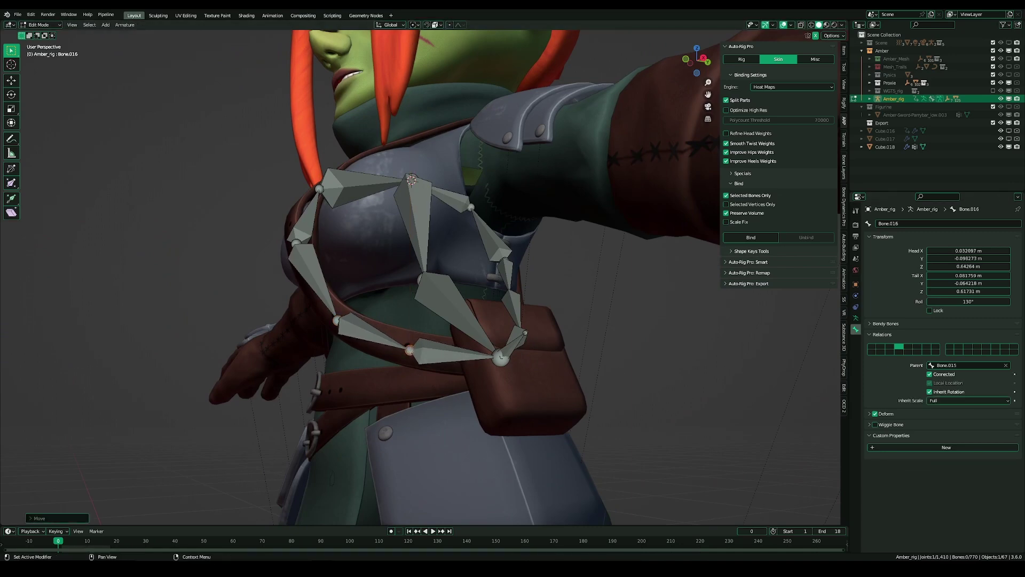
- Select the strap chain bones in Pose Mode, select the strap mesh together with Amber_rig, and return to Pose Mode
middle_drag(539, 302, 550, 283)
scroll(524, 403, down, 2)
middle_drag(524, 403, 433, 406)
scroll(495, 344, up, 1)
scroll(466, 347, up, 1)
key(ctrl+Tab)
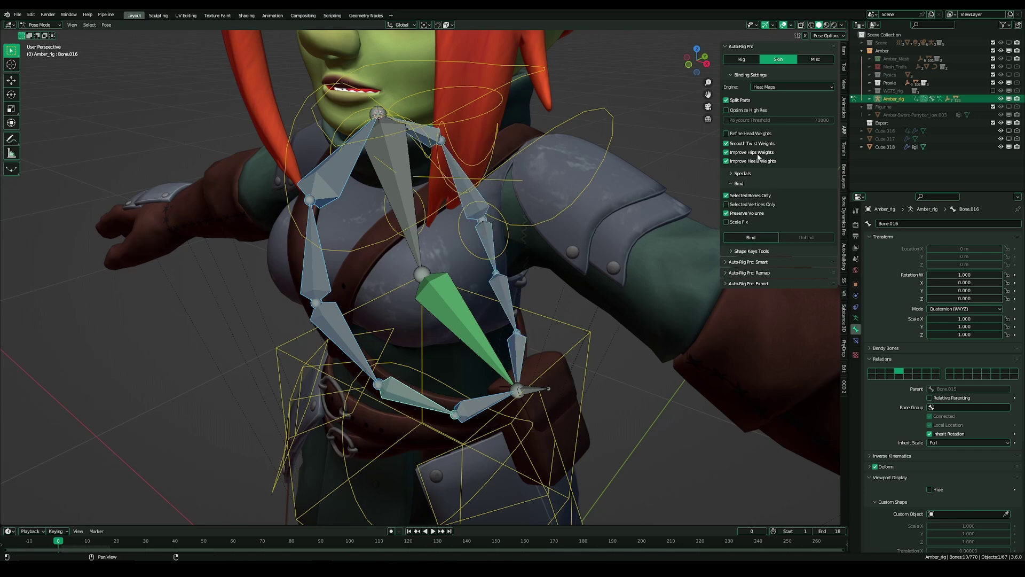
middle_drag(604, 315, 582, 223)
key(ctrl+Tab)
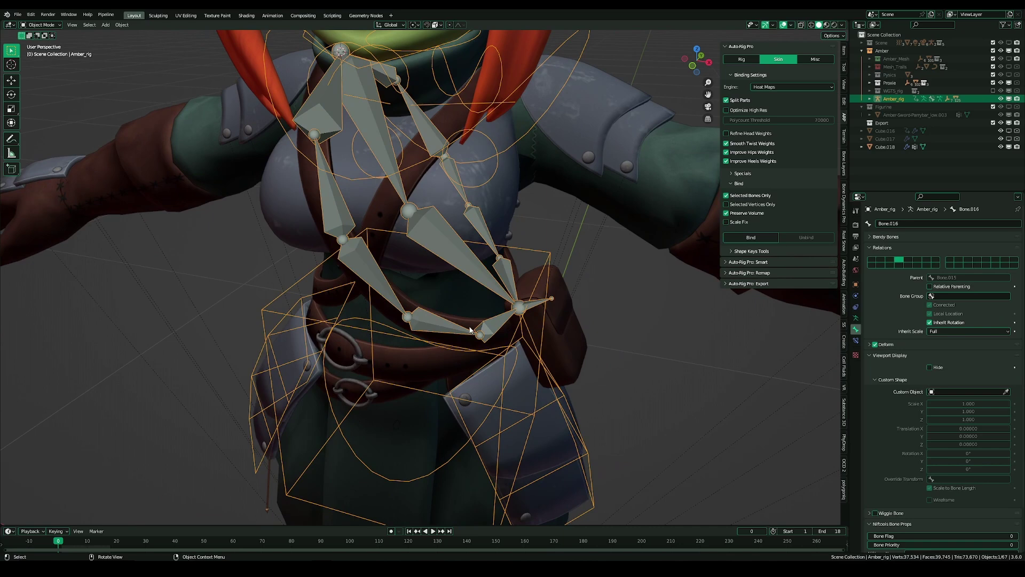
click(470, 320)
shift+click(485, 328)
key(ctrl+Tab)
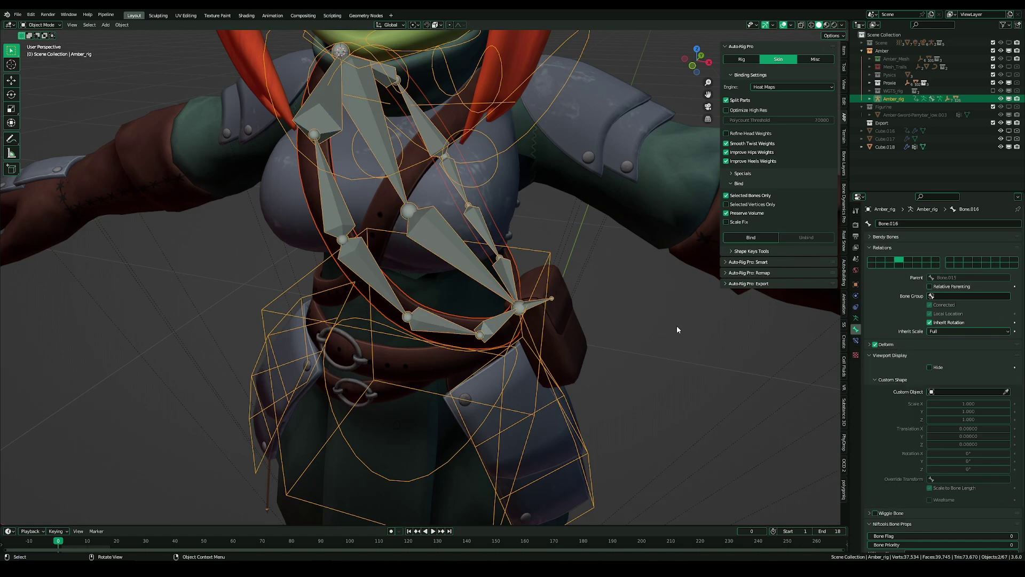
key(ctrl+Tab)
- Test the strap's deformation by rotating individual front and back strap bones
click(451, 324)
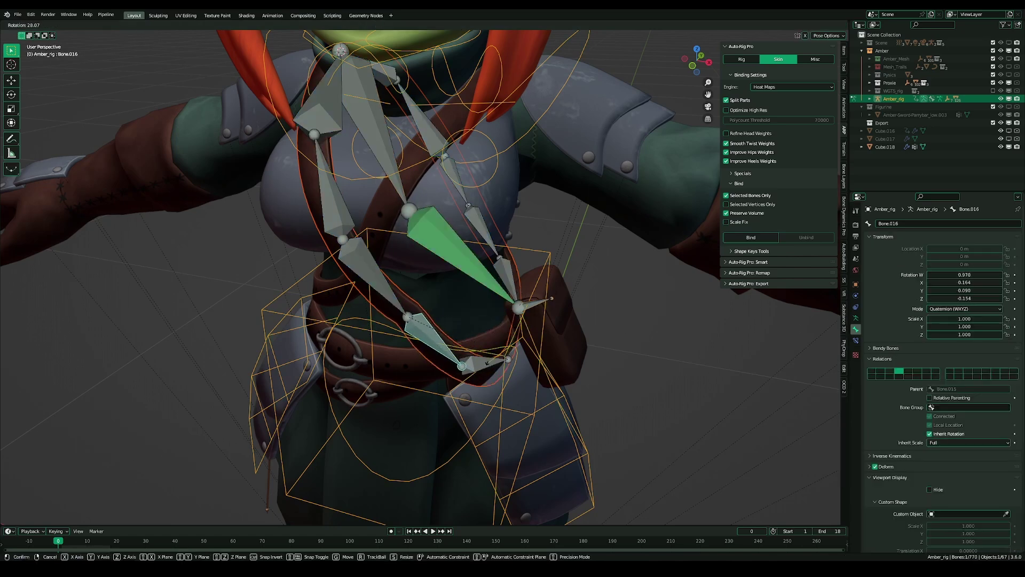
click(372, 285)
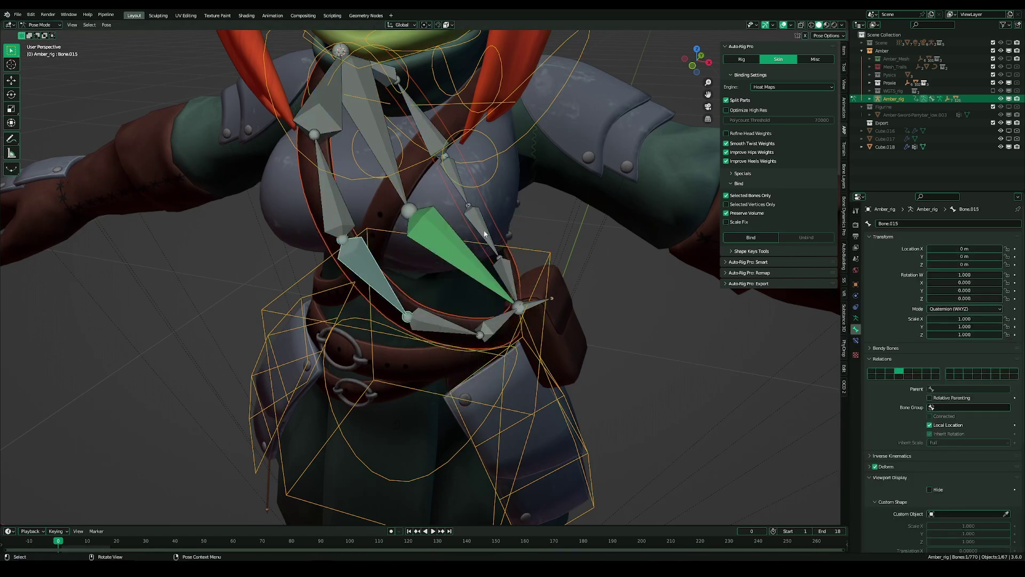
click(473, 215)
middle_drag(473, 215, 495, 328)
click(457, 294)
click(498, 301)
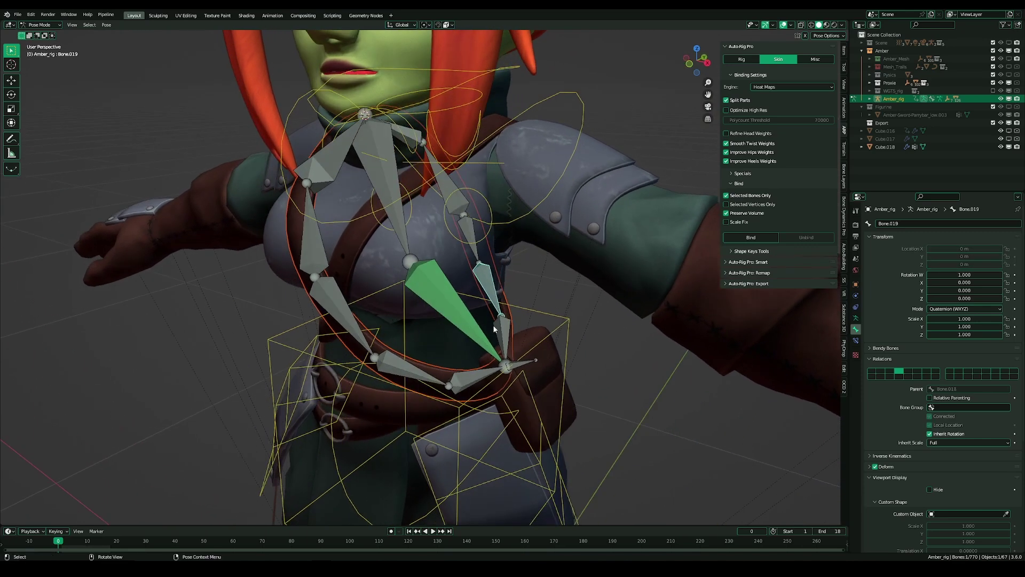
- In Edit Mode, extrude four vertical bones about 0.03 m tall from the lower front and back strap joints
shift+click(419, 375)
key(Tab)
middle_drag(469, 388, 555, 390)
scroll(559, 394, up, 1)
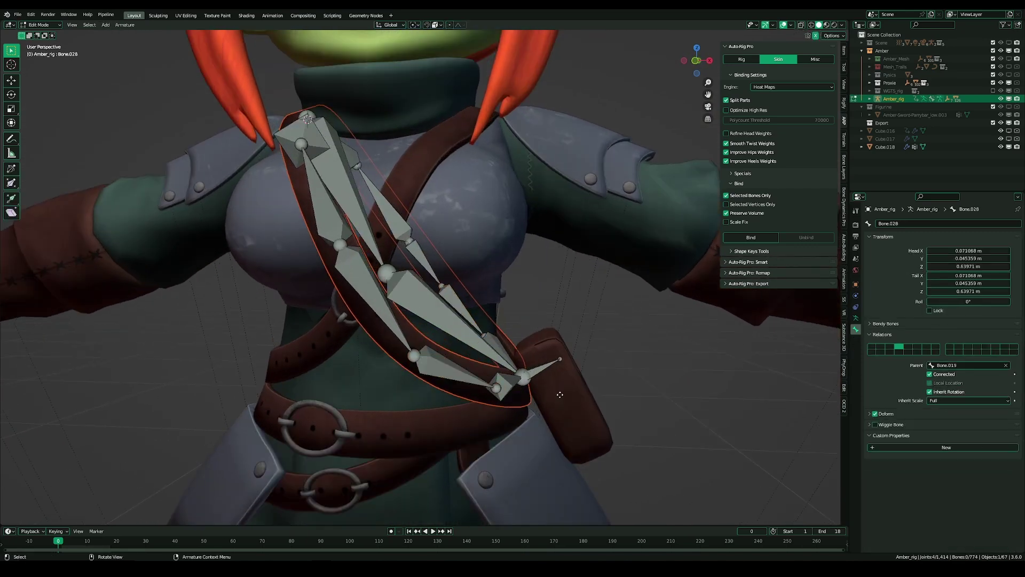
key(e)
key(z)
click(566, 357)
mouse_move(566, 356)
middle_down()
mouse_move(572, 384)
mouse_move(554, 354)
middle_up()
key(e)
click(572, 384)
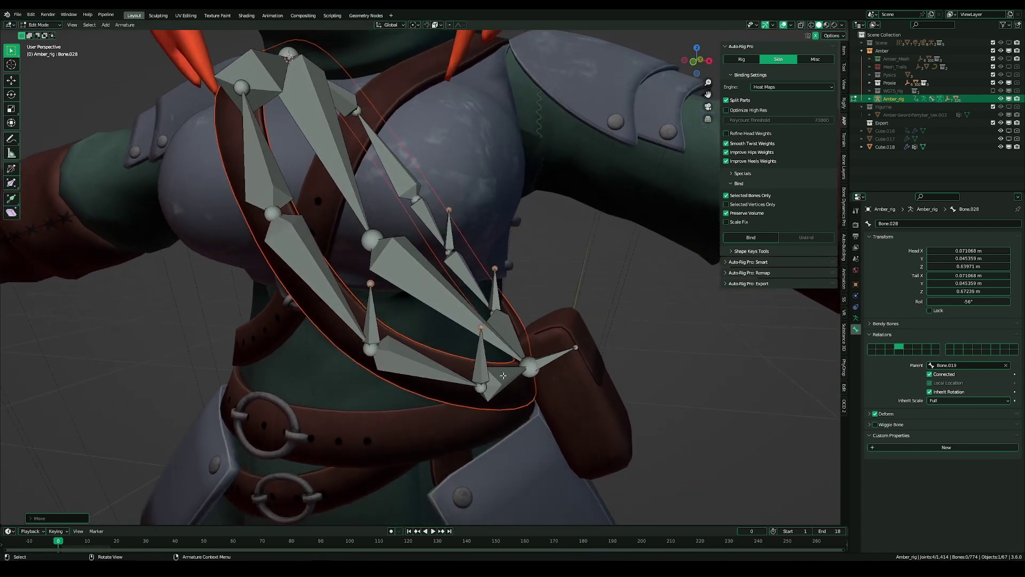
- Extrude a separate vertical bone about 0.04 m tall upward from the pouch joint
middle_drag(503, 376, 564, 393)
key(e)
key(z)
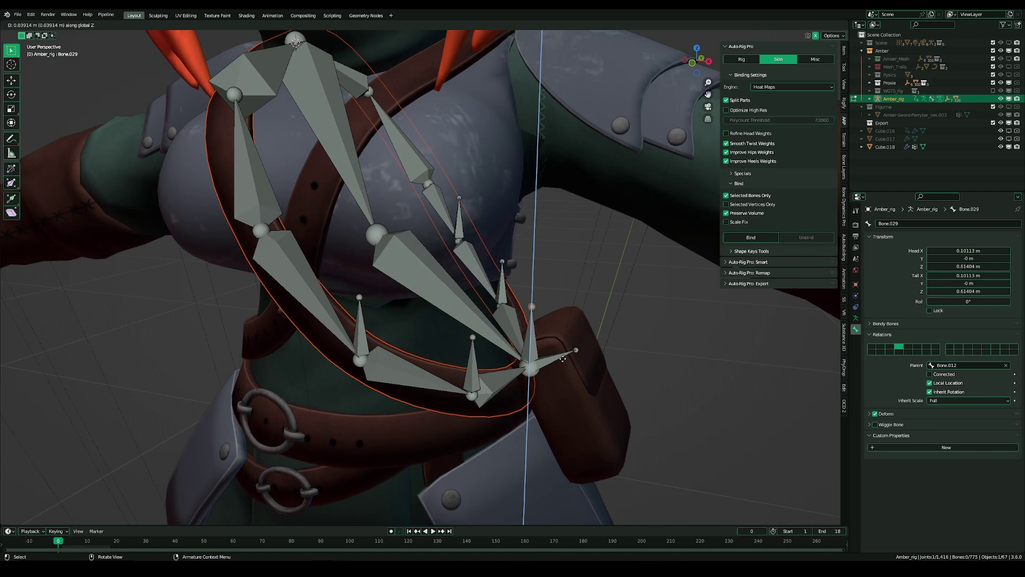
click(562, 356)
middle_drag(563, 356, 554, 370)
click(533, 341)
key(g)
right_click(565, 338)
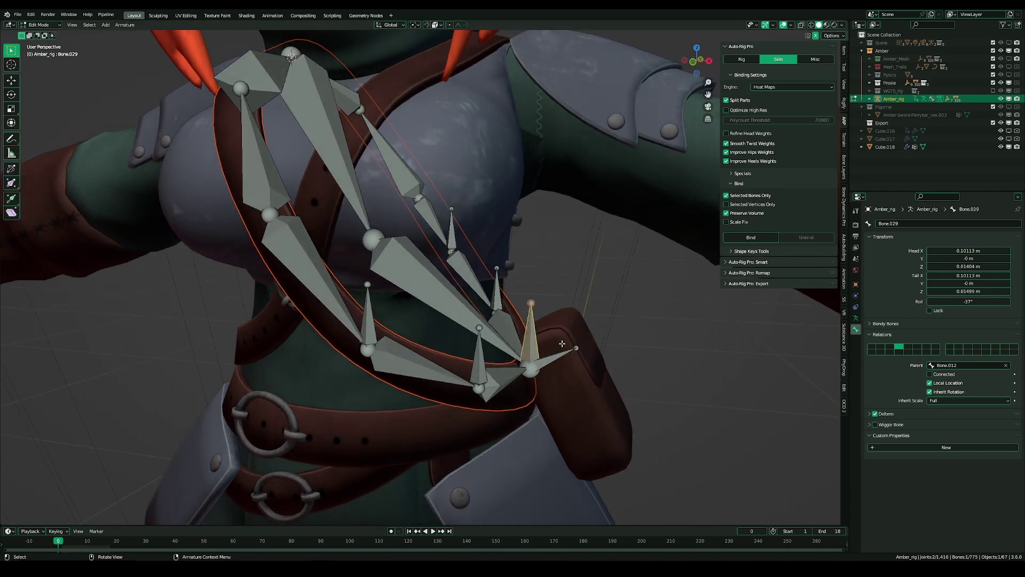
key(g)
click(577, 327)
- Clear the parents of the vertical bones at the pouch joint and along the lower front and back strap
shift+click(497, 282)
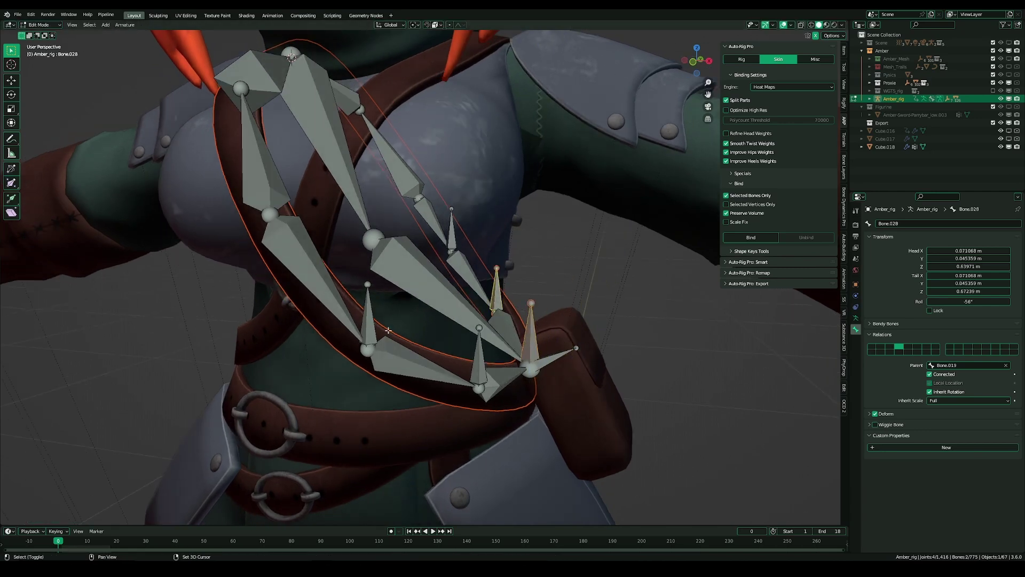
shift+click(373, 313)
key(alt+p)
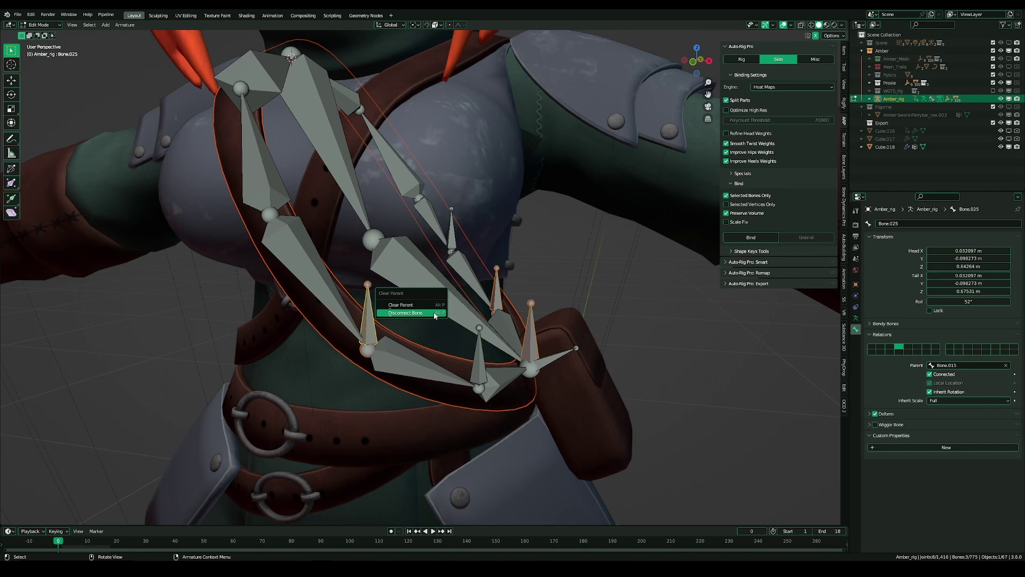
click(435, 314)
click(452, 235)
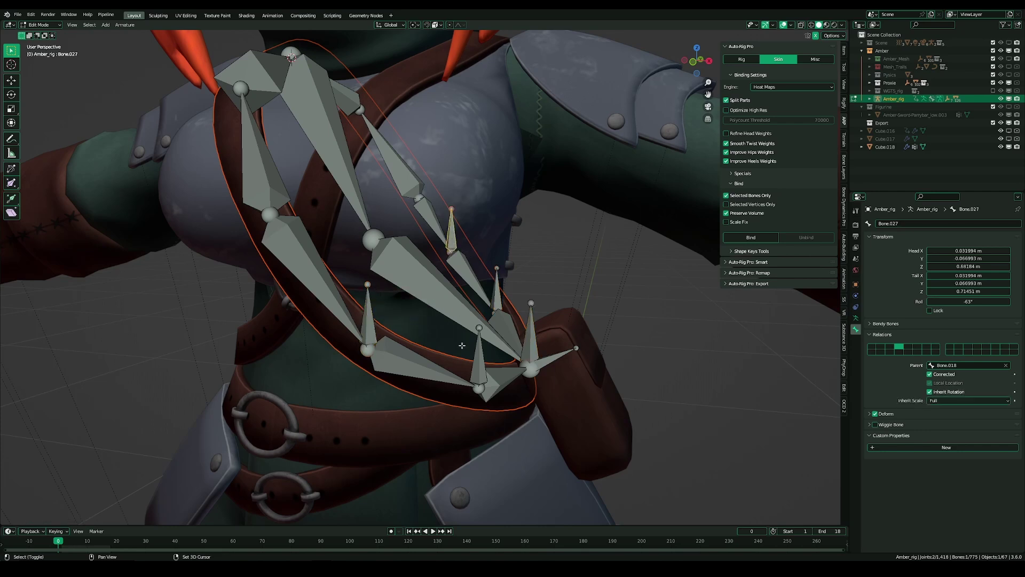
shift+click(473, 362)
key(alt+p)
click(455, 354)
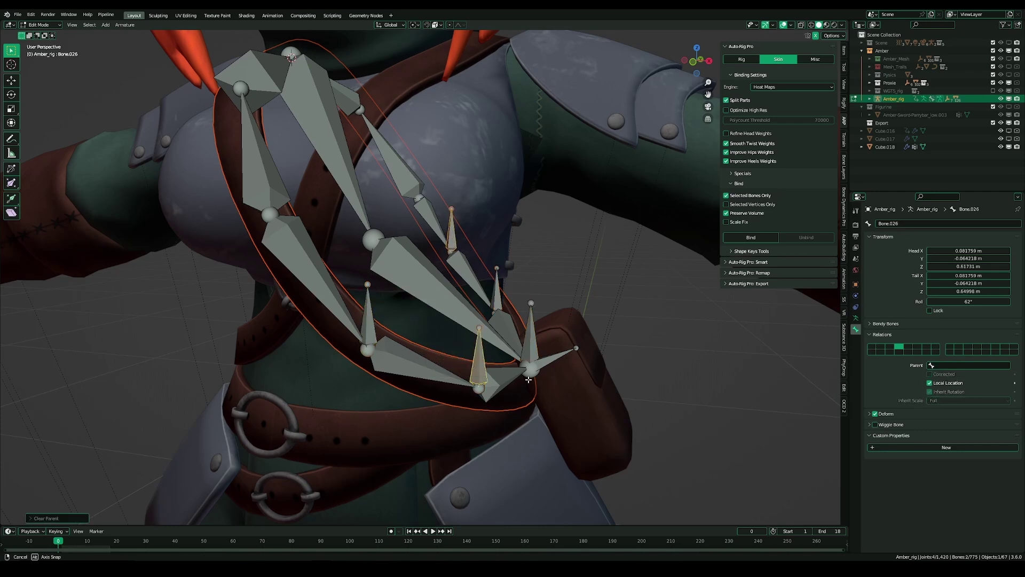
- Parent the small pouch bone to the vertical bone at the pouch joint, keeping its offset
click(553, 360)
middle_drag(554, 360, 559, 353)
key(g)
right_click(684, 382)
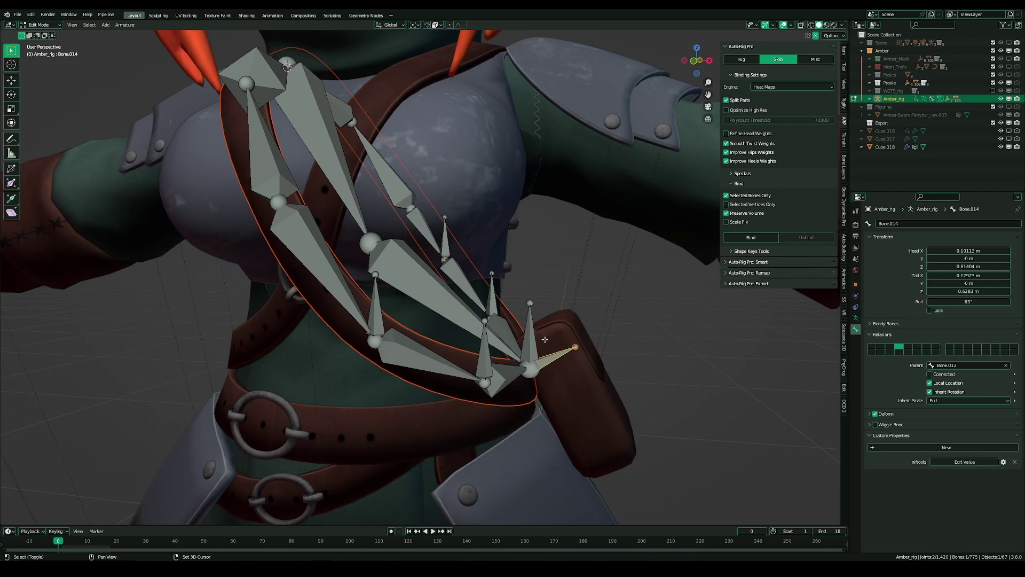
shift+click(535, 338)
key(ctrl+p)
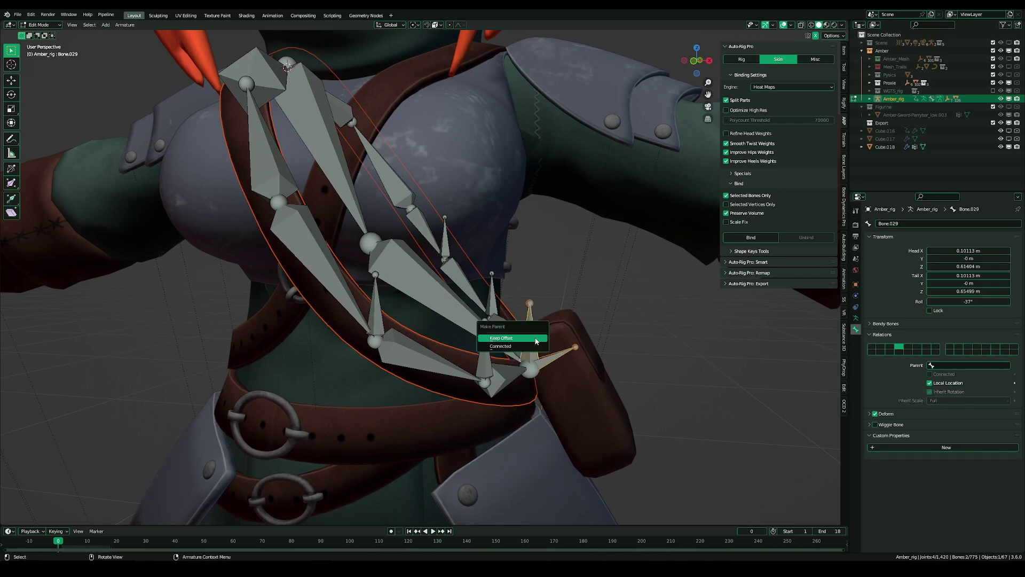
key(Down)
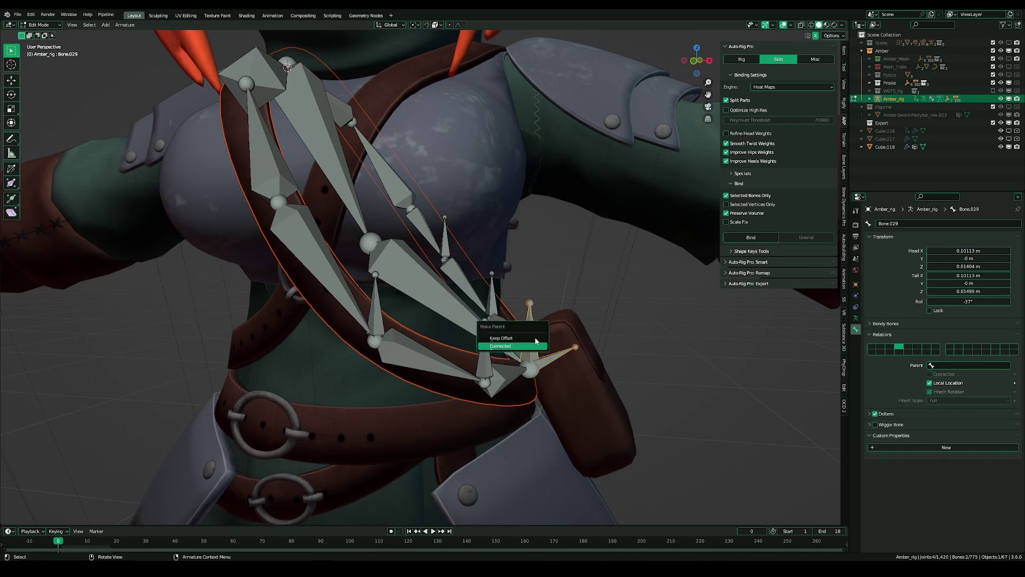
key(Return)
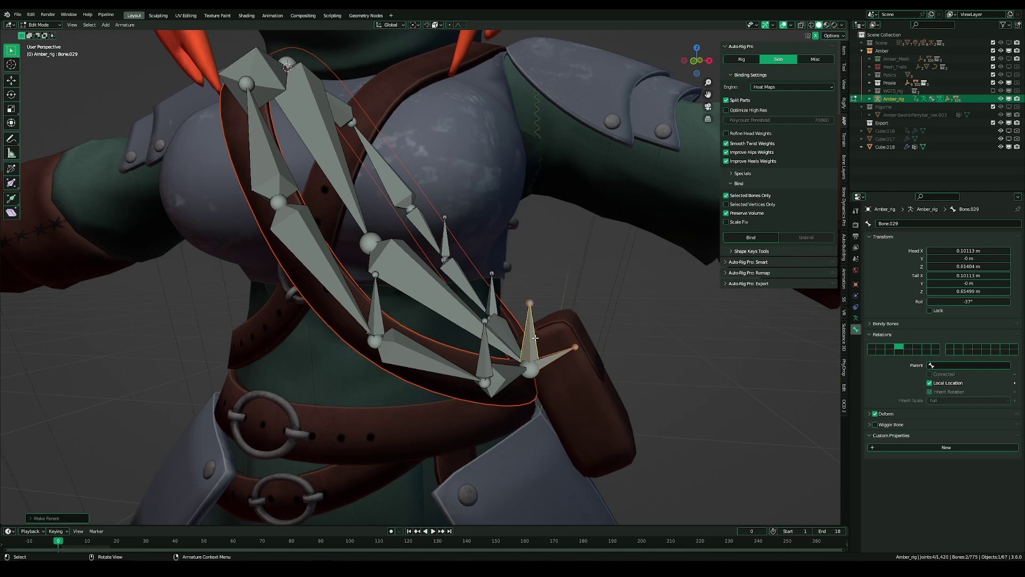
- Switch to Pose Mode and test how the pouch moves with the vertical bone at its joint, cancelling the moves
key(ctrl+Tab)
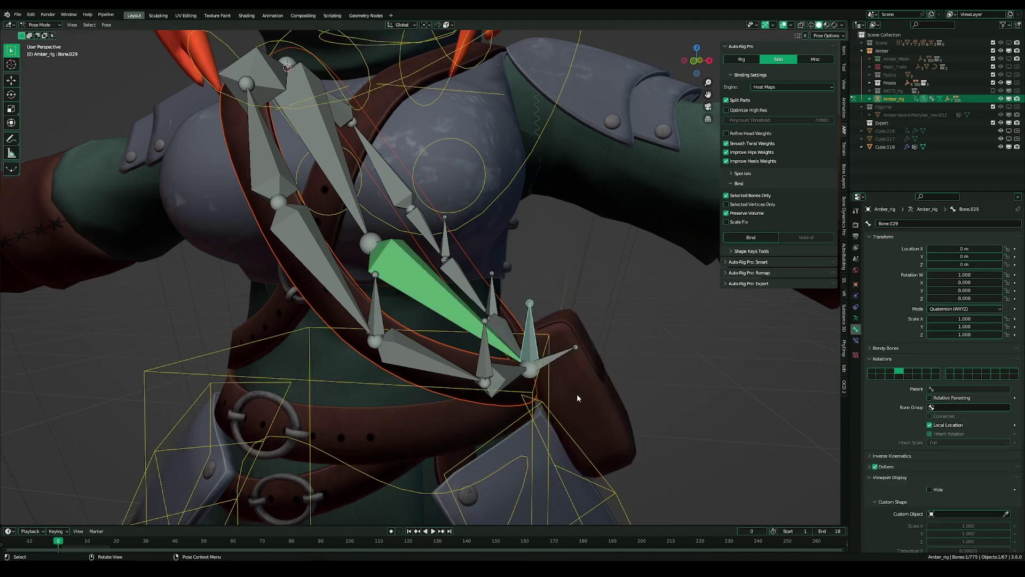
scroll(574, 398, up, 3)
shift+middle_drag(549, 379, 540, 346)
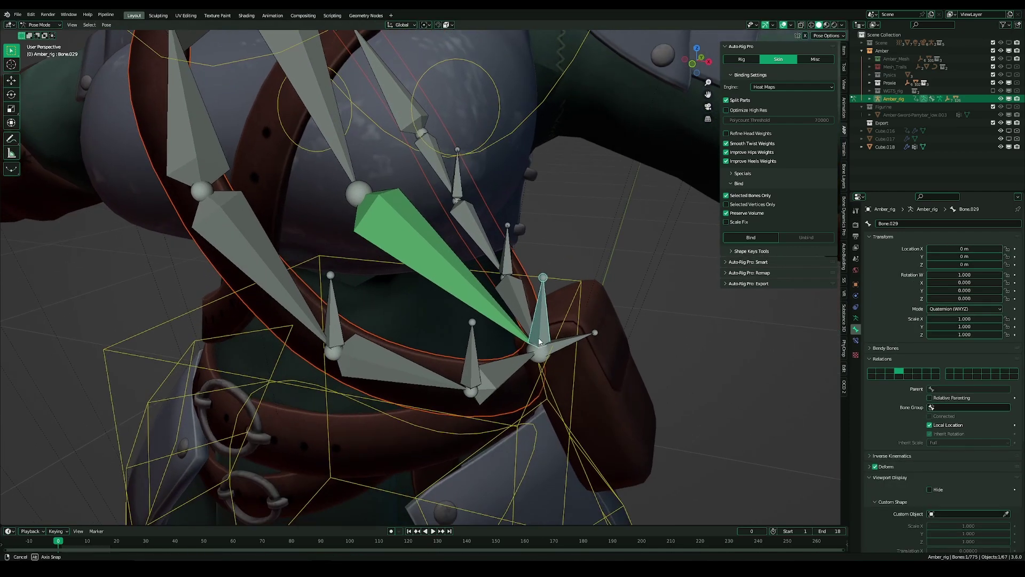
key(g)
right_click(578, 388)
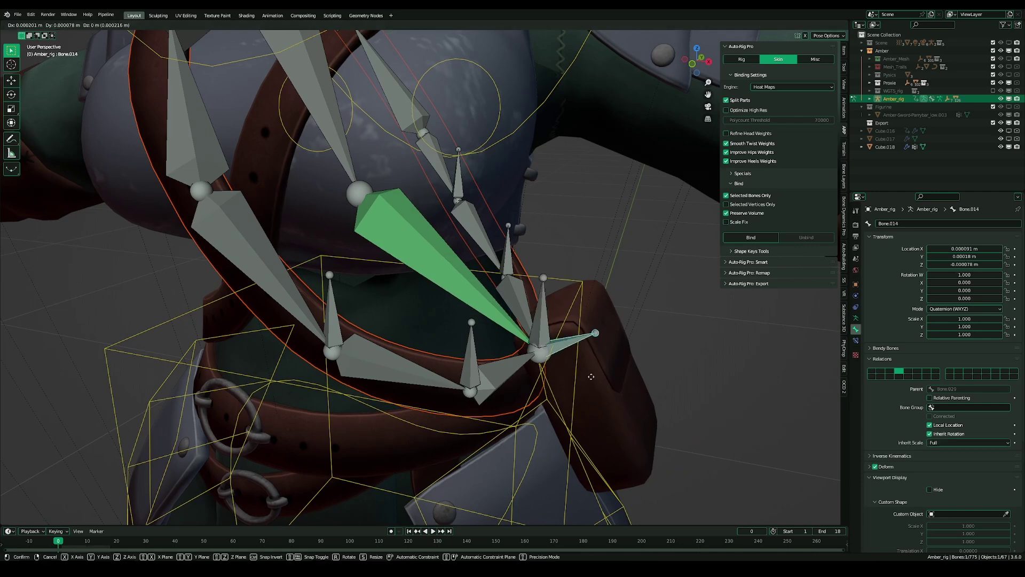
key(g)
key(Escape)
key(g)
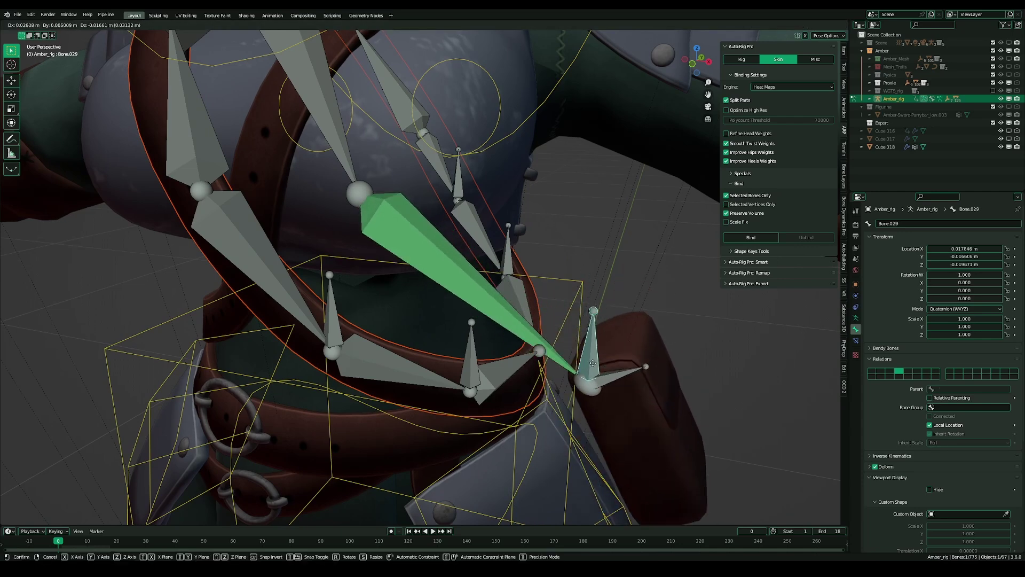
key(Escape)
- Test-move the small pouch bone alone and compare with moving the vertical bone at the pouch joint, cancelling each move
scroll(562, 352, down, 1)
middle_drag(562, 354, 561, 364)
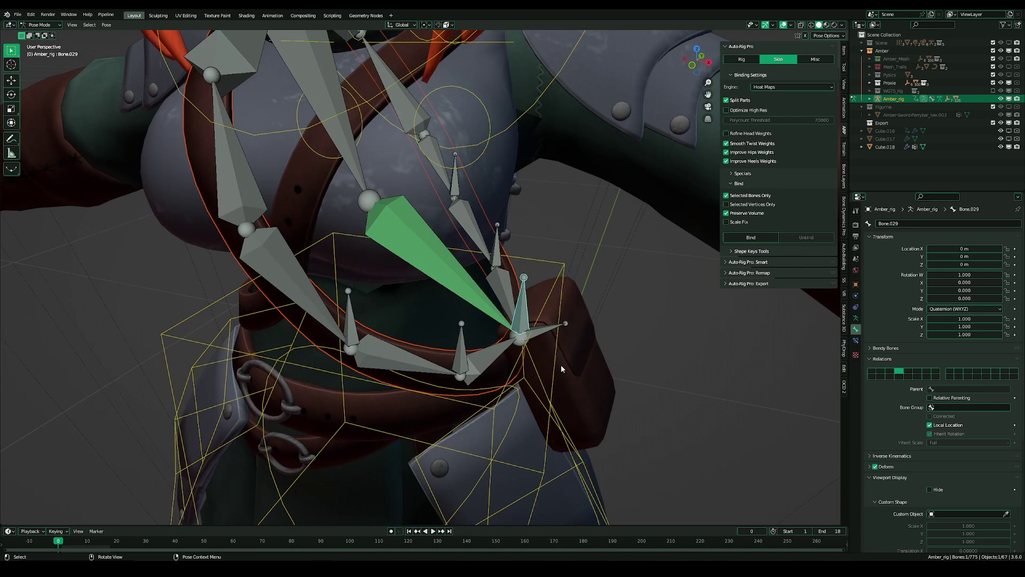
scroll(561, 364, up, 1)
click(577, 342)
key(g)
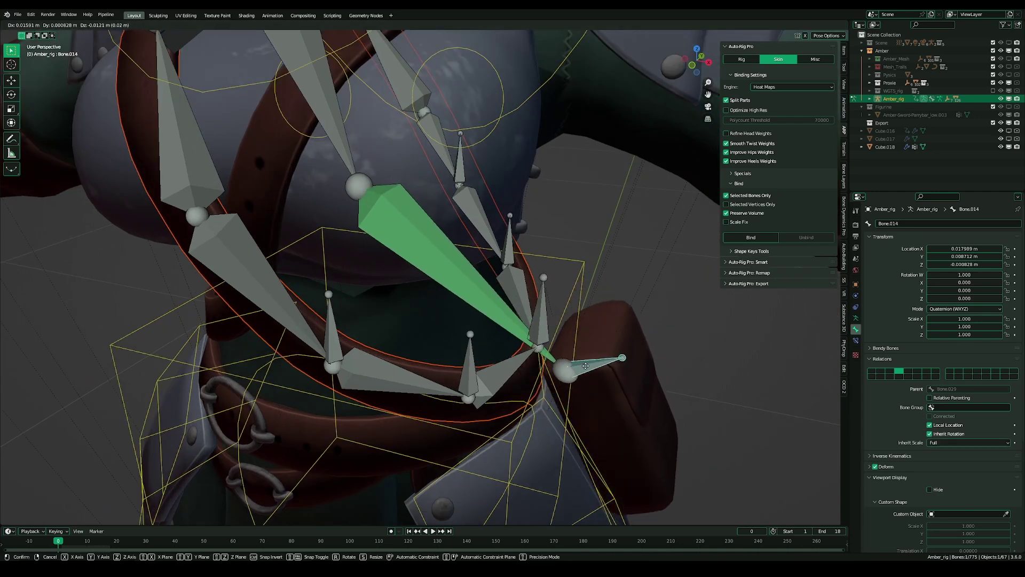
right_click(591, 403)
click(543, 323)
key(g)
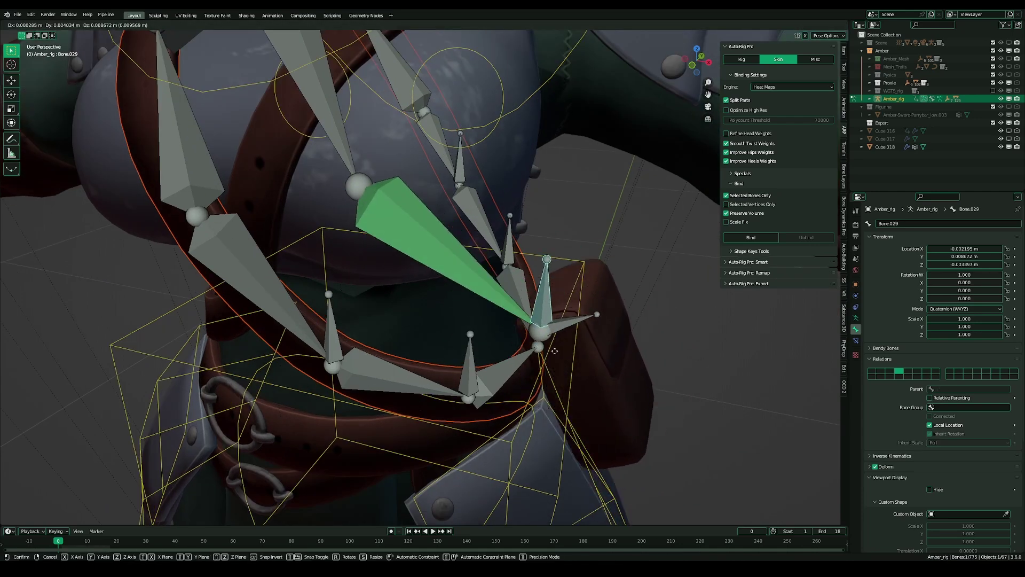
right_click(554, 402)
- Add a Stretch To constraint to the lowest front strap bone, targeting the vertical bone at the pouch joint
scroll(556, 401, down, 3)
middle_drag(563, 402, 487, 377)
scroll(518, 386, up, 4)
scroll(459, 346, up, 1)
middle_drag(443, 332, 457, 342)
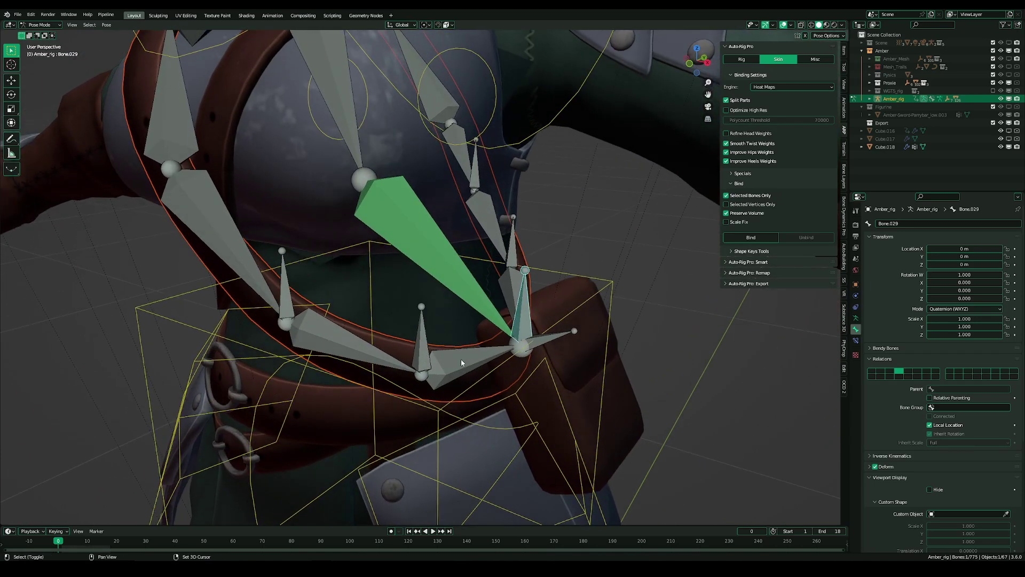
shift+click(461, 363)
key(ctrl+shift+c)
click(578, 337)
- Add a Stretch To constraint to the lowest back strap bone, targeting the vertical bone at the pouch joint
mouse_move(531, 297)
middle_down()
mouse_move(521, 317)
mouse_move(524, 292)
middle_up()
click(521, 315)
key(ctrl+shift+c)
click(446, 301)
shift+click(506, 267)
key(ctrl+shift+c)
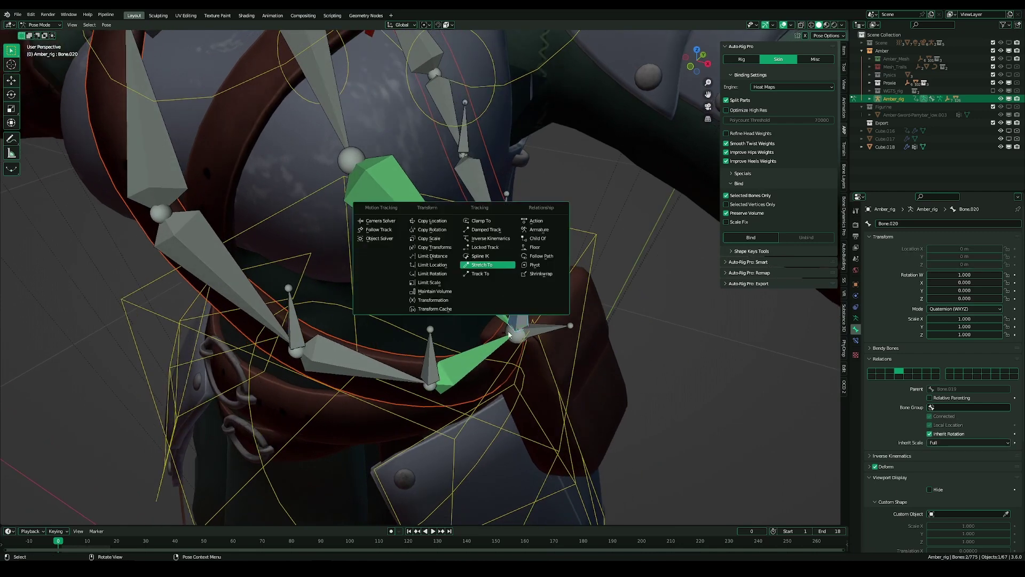
click(515, 266)
- Add a Stretch To constraint to the second-lowest back strap bone, targeting the vertical bone at its lower end
click(506, 230)
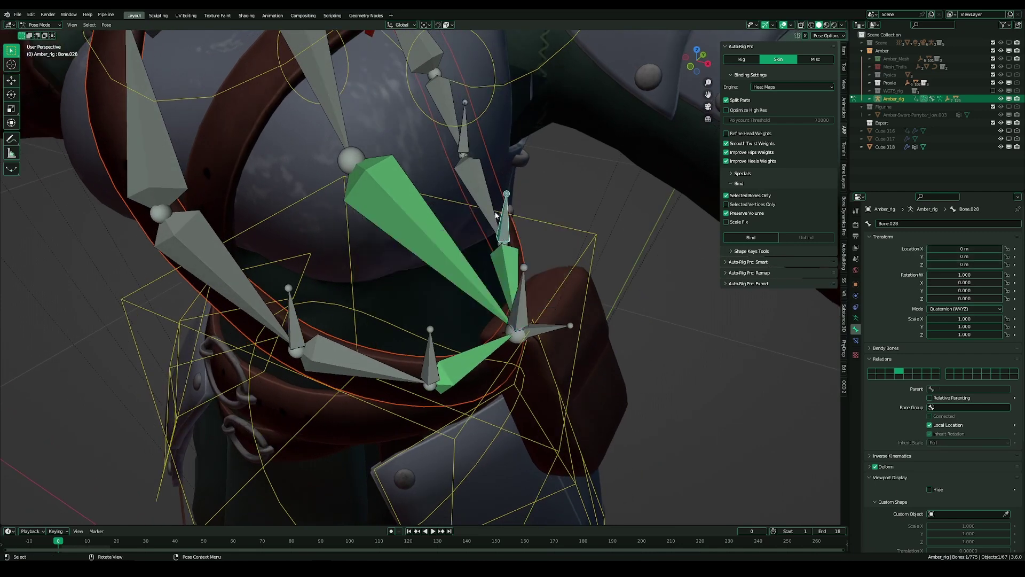
shift+click(479, 174)
key(ctrl+shift+c)
click(484, 175)
- Make the second-lowest front strap bone stretch to the vertical bone at its lower end, and test-move the lowest front and back vertical bones
click(428, 368)
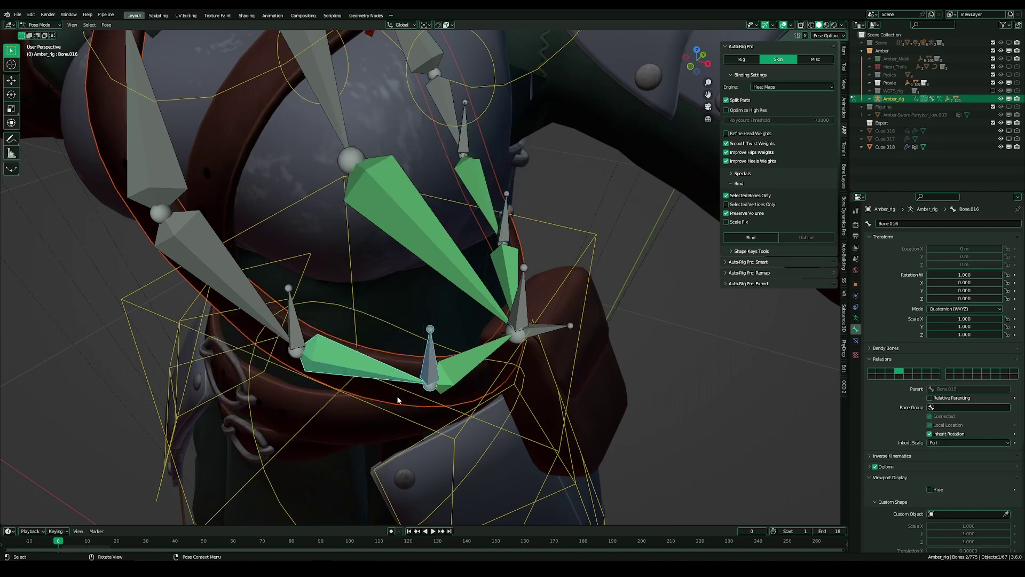
middle_drag(359, 373, 454, 358)
key(g)
right_click(456, 359)
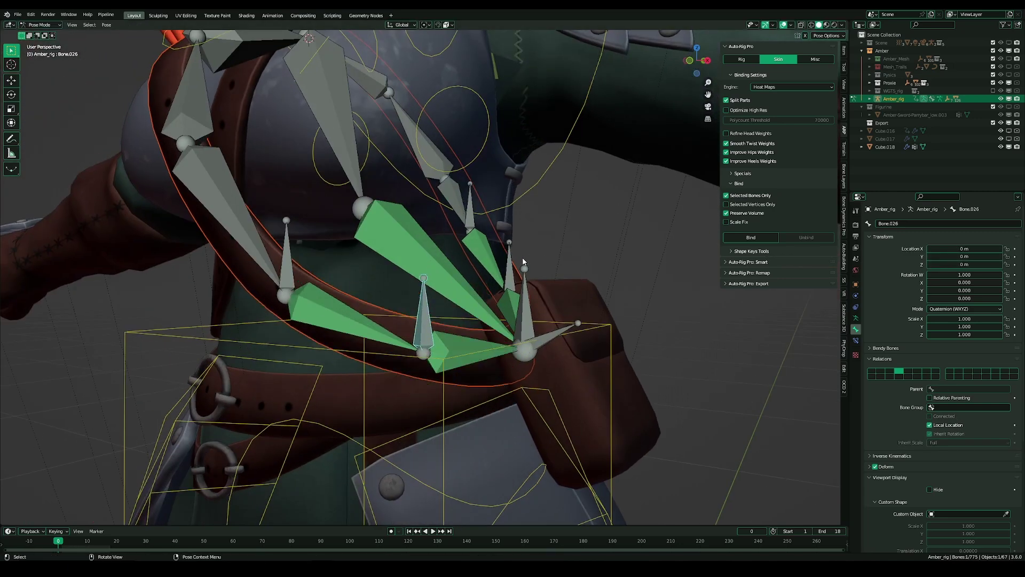
click(511, 270)
key(g)
right_click(502, 283)
- Add a Stretch To constraint to the third-lowest front strap bone, targeting the vertical bone at its lower end, and test it
click(263, 251)
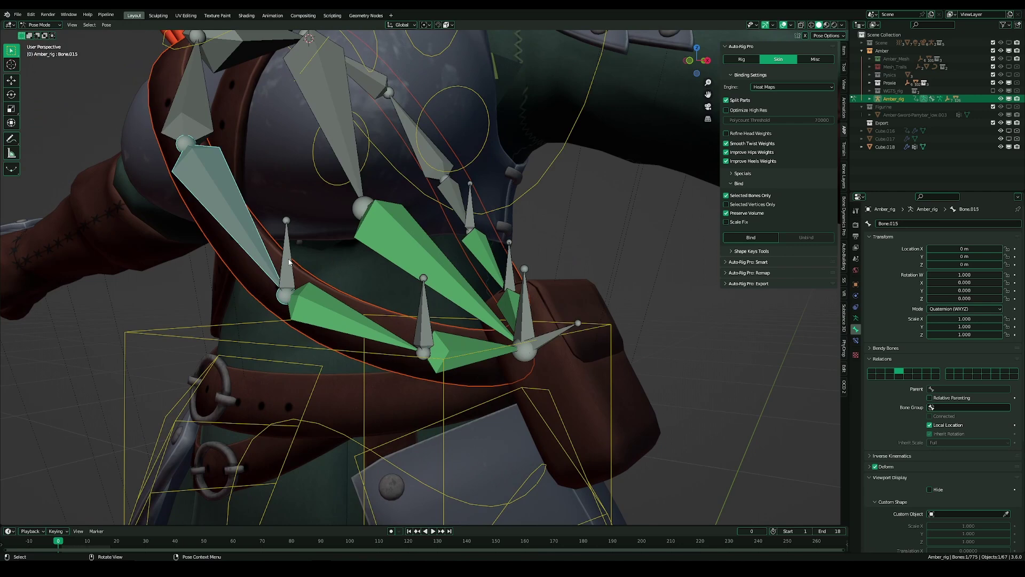
click(288, 260)
shift+click(238, 229)
key(ctrl+shift+c)
click(239, 230)
click(286, 251)
key(g)
right_click(337, 301)
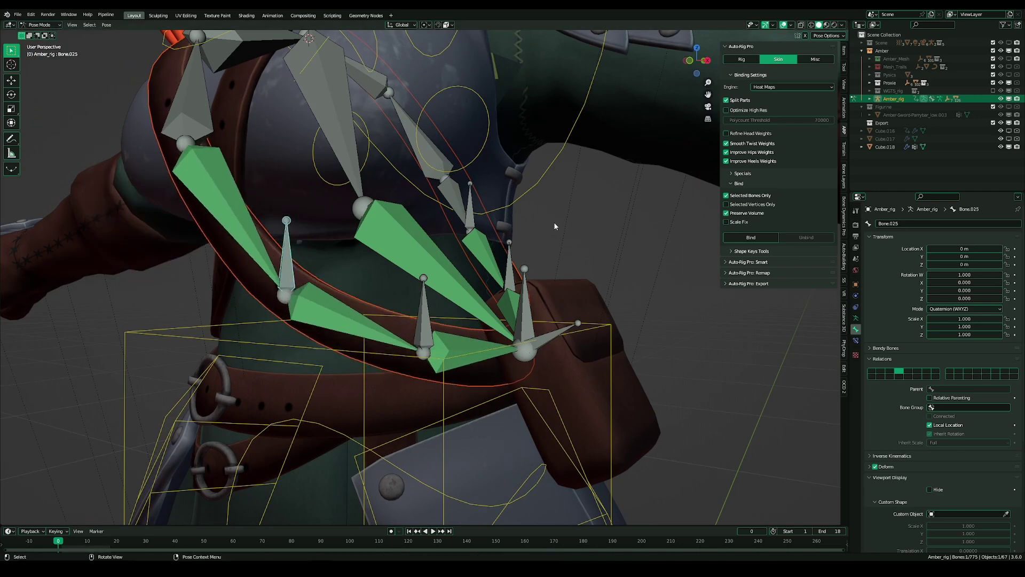
- Add a Stretch To constraint to the third-lowest back strap bone, targeting the vertical bone at its lower end, and test it
middle_drag(553, 223, 502, 241)
click(539, 165)
middle_drag(460, 195, 502, 194)
shift+click(430, 162)
key(ctrl+shift+c)
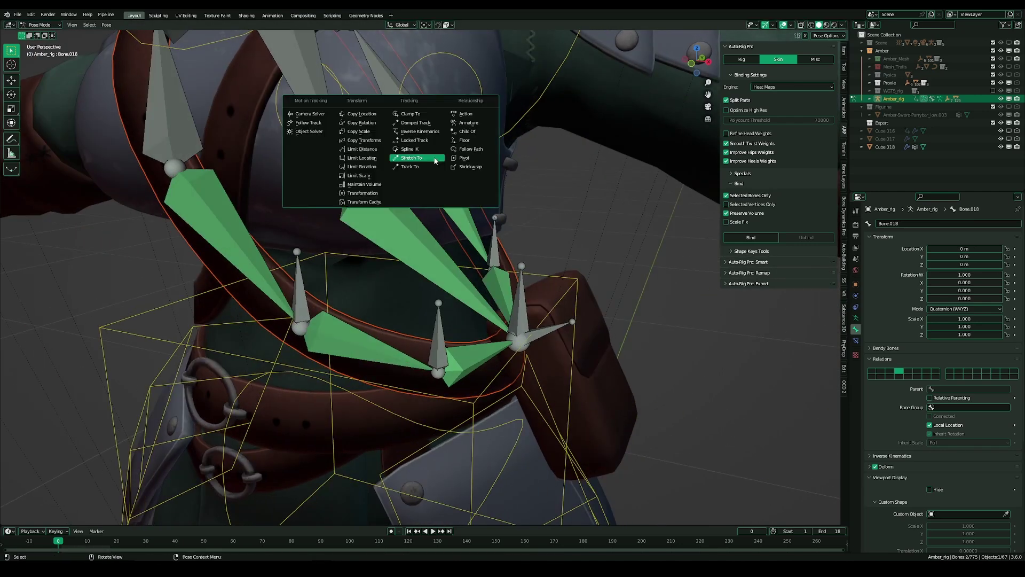
click(434, 159)
scroll(434, 160, down, 1)
click(451, 189)
key(g)
right_click(470, 208)
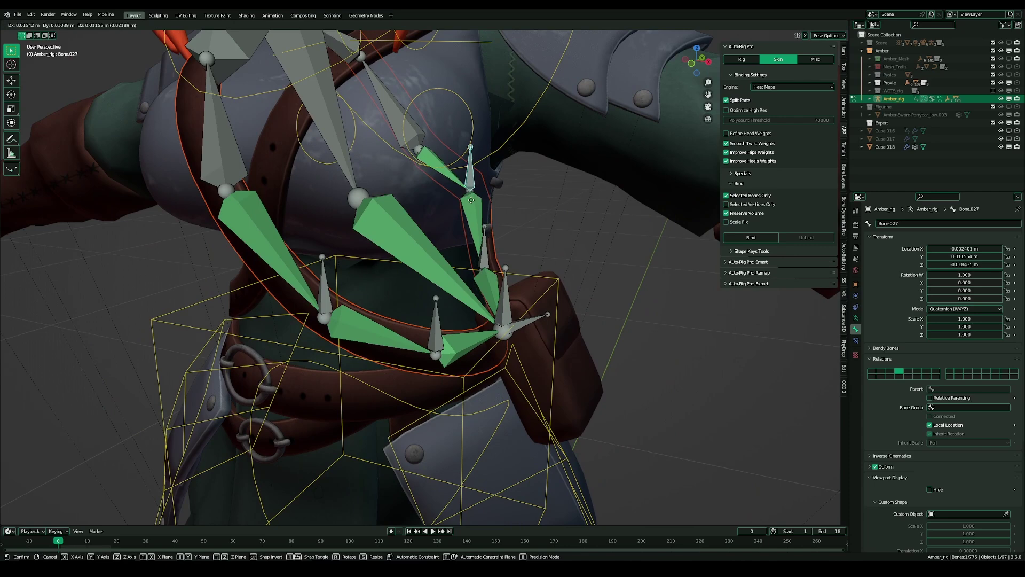
- Test-move the pouch bones to check how the front and back strap bones stretch, cancelling each move
scroll(427, 279, down, 4)
scroll(482, 345, up, 1)
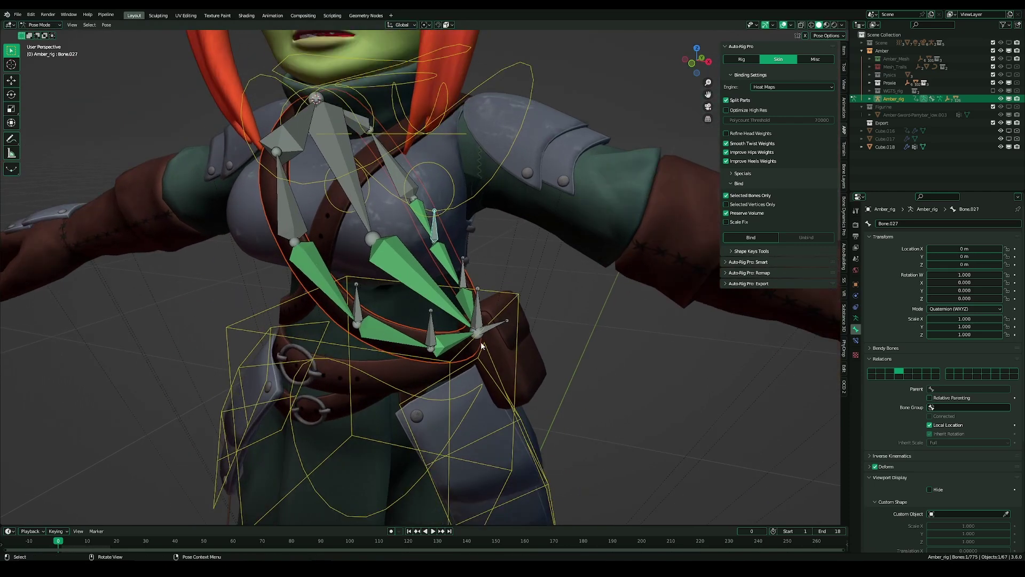
click(498, 327)
middle_drag(498, 328, 560, 371)
key(g)
right_click(556, 351)
scroll(498, 319, up, 2)
click(507, 324)
key(g)
right_click(553, 383)
scroll(517, 364, up, 1)
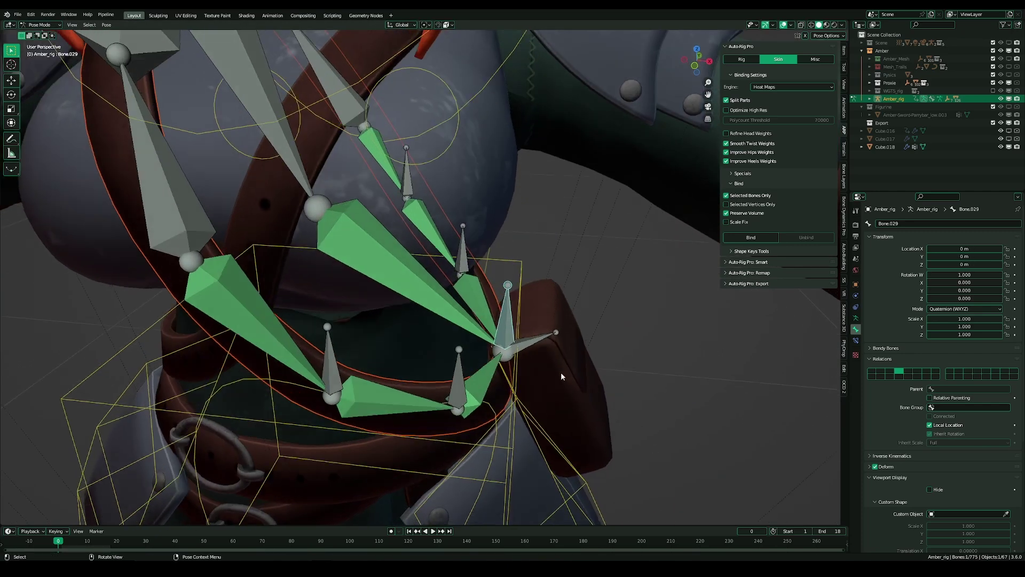
- Move the vertical bone at the pouch joint about 0.04 m outward and down from its rest position
key(g)
click(614, 406)
scroll(485, 393, down, 3)
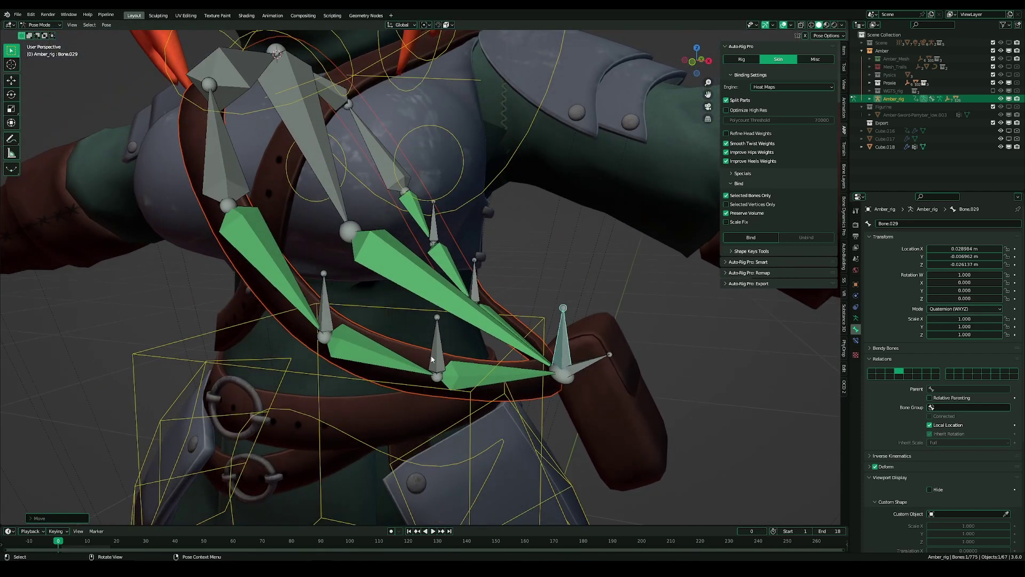
middle_drag(502, 310, 485, 332)
middle_drag(567, 354, 405, 258)
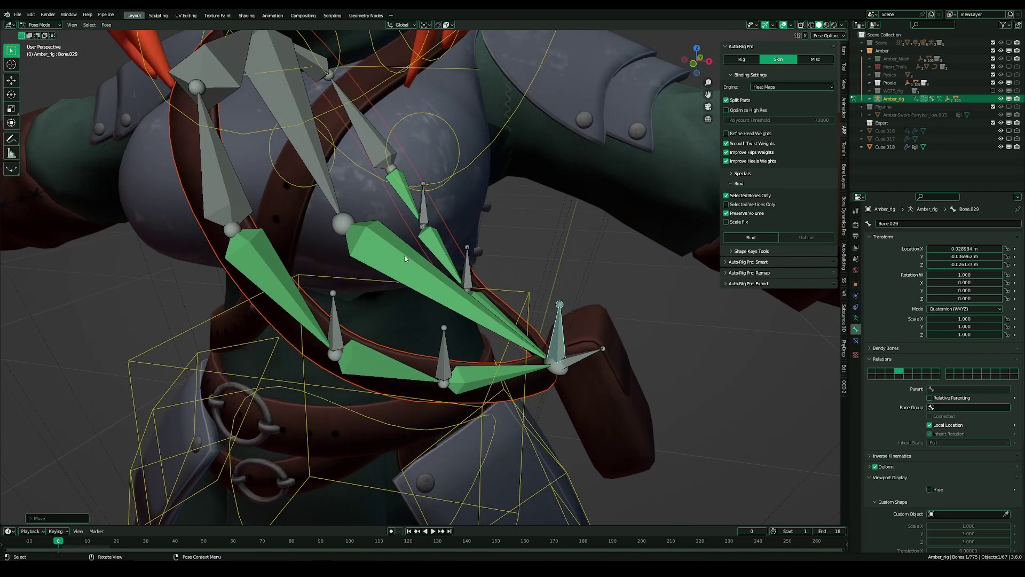
- Add a Copy Location constraint to Bone.028 targeting Bone.029, with target and owner in Local Space and influence 0.5
shift+click(471, 266)
key(shift+ctrl+c)
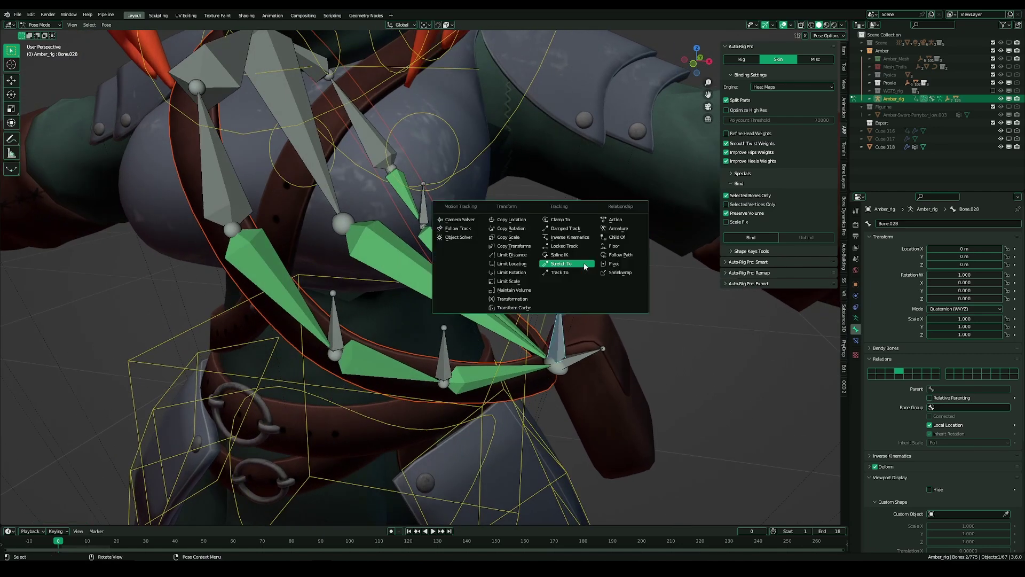
click(524, 220)
click(857, 340)
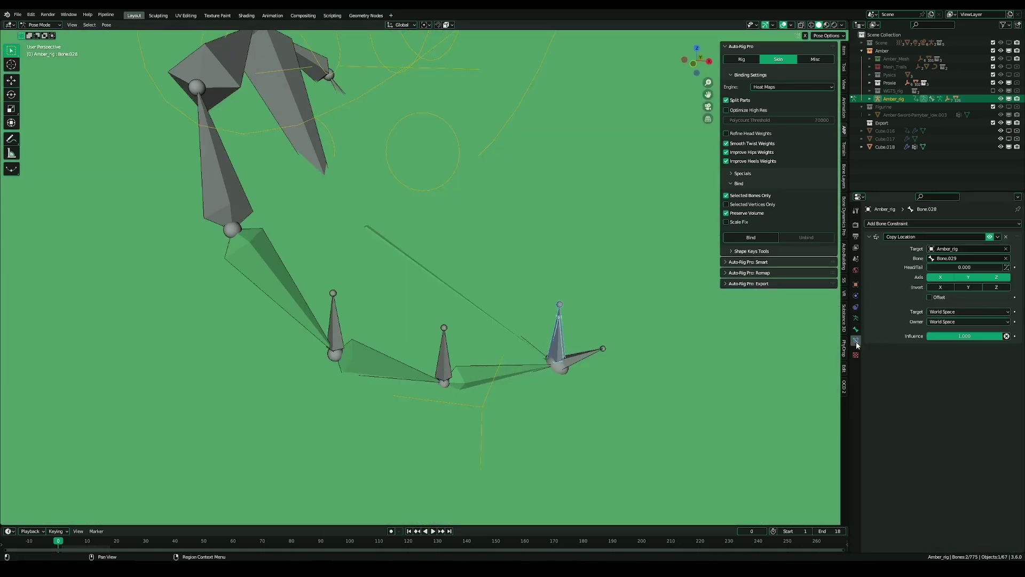
click(985, 311)
click(945, 359)
click(966, 322)
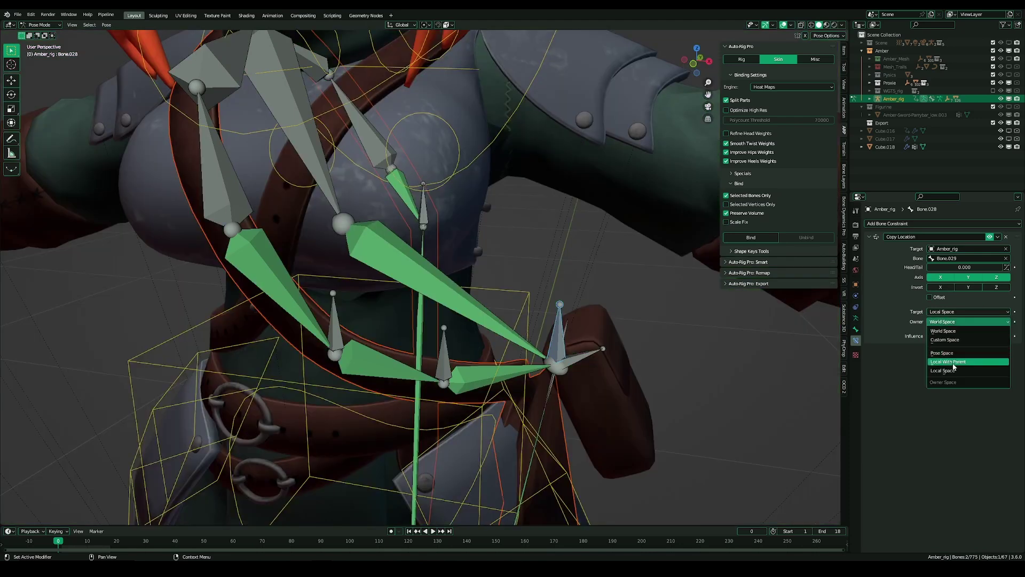
click(954, 369)
drag(969, 336, 929, 336)
- Copy Bone.028's Copy Location constraint to the lowest vertical bone on the front strap
middle_drag(439, 353, 477, 233)
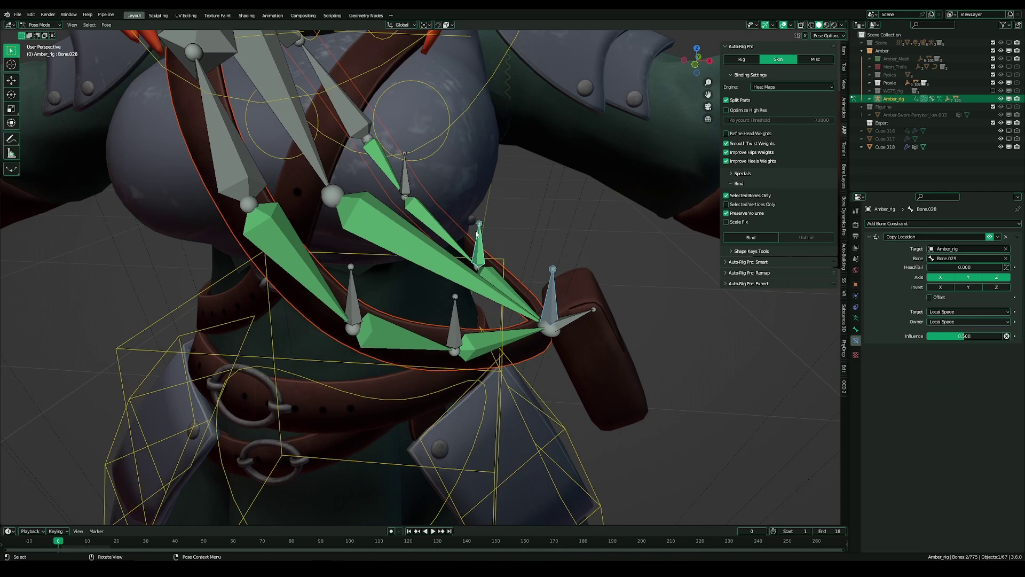
click(450, 316)
shift+click(479, 237)
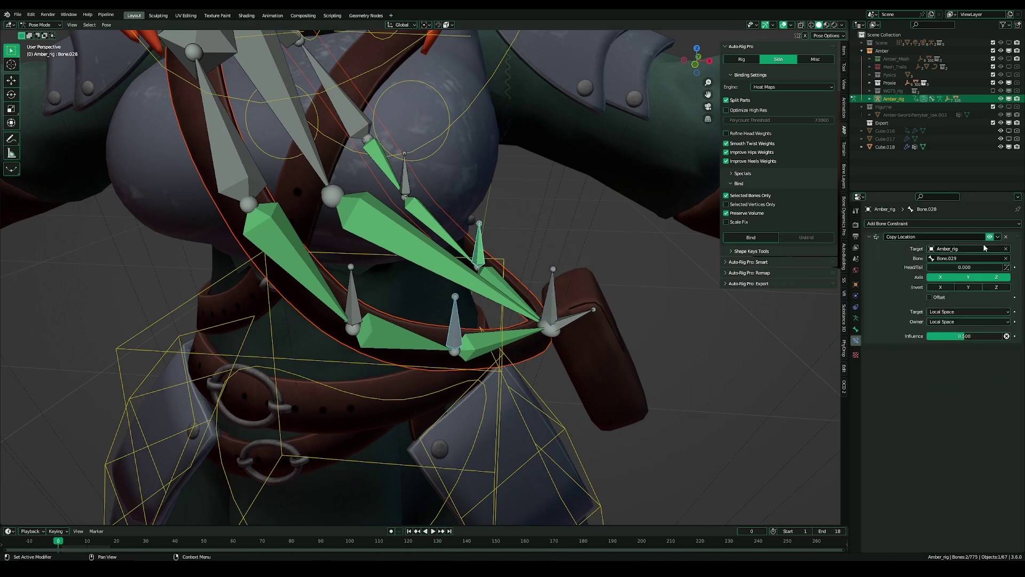
click(998, 237)
click(978, 263)
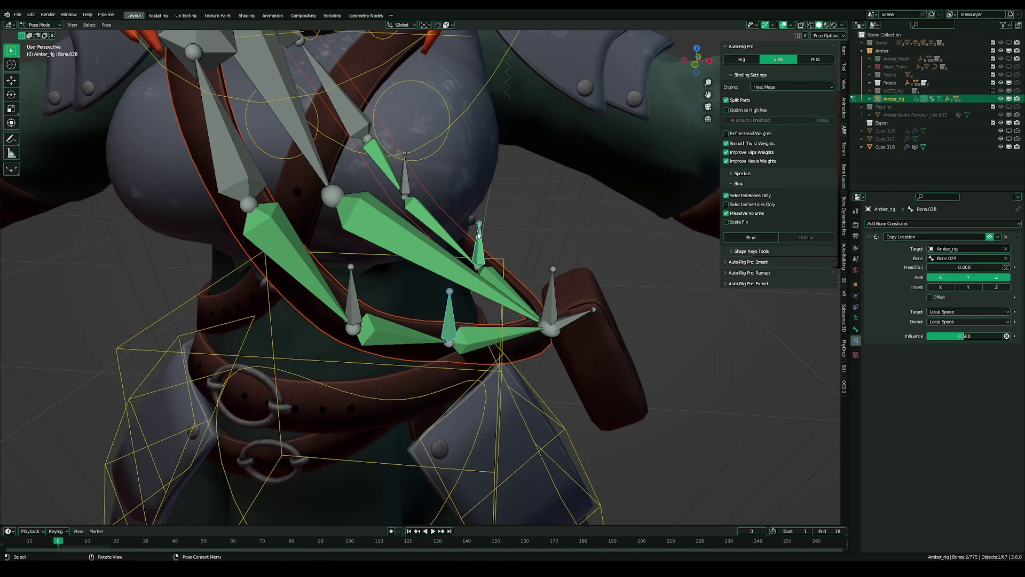
- Add a Copy Location constraint to Bone.025 targeting Bone.026, with target and owner in Local Space and influence 0.5
click(357, 304)
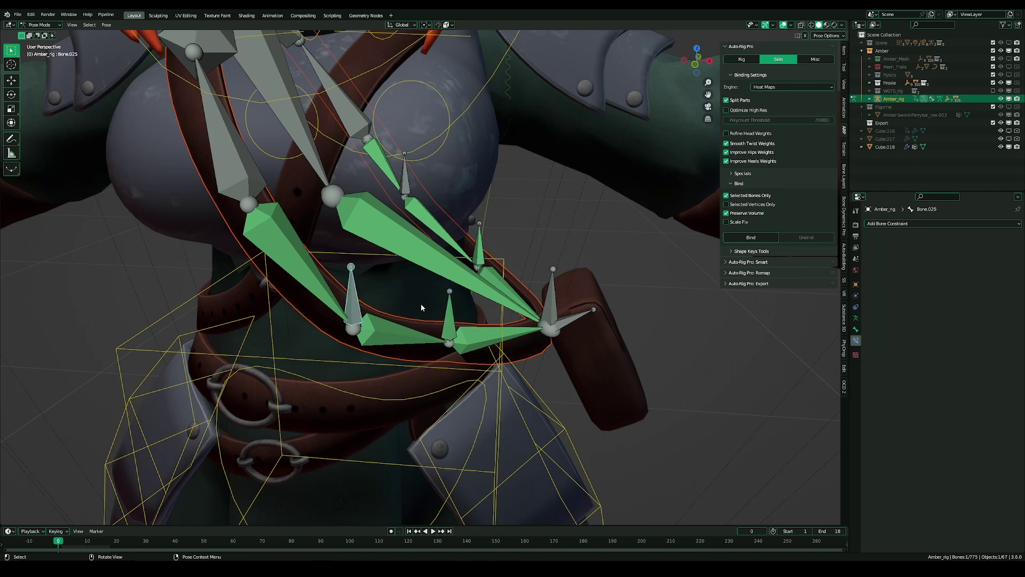
shift+click(451, 318)
shift+click(352, 299)
key(ctrl+shift+c)
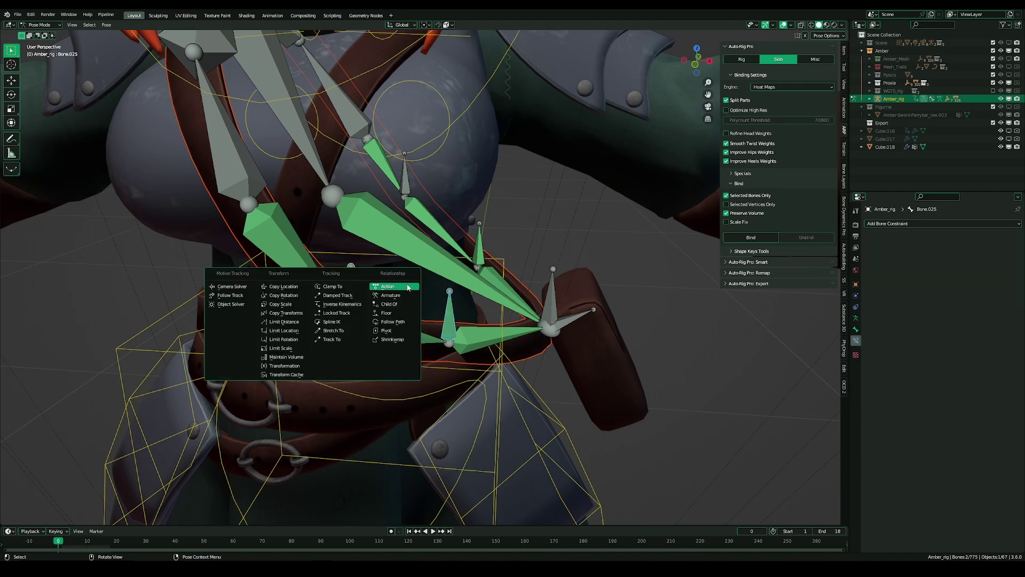
click(283, 286)
click(956, 311)
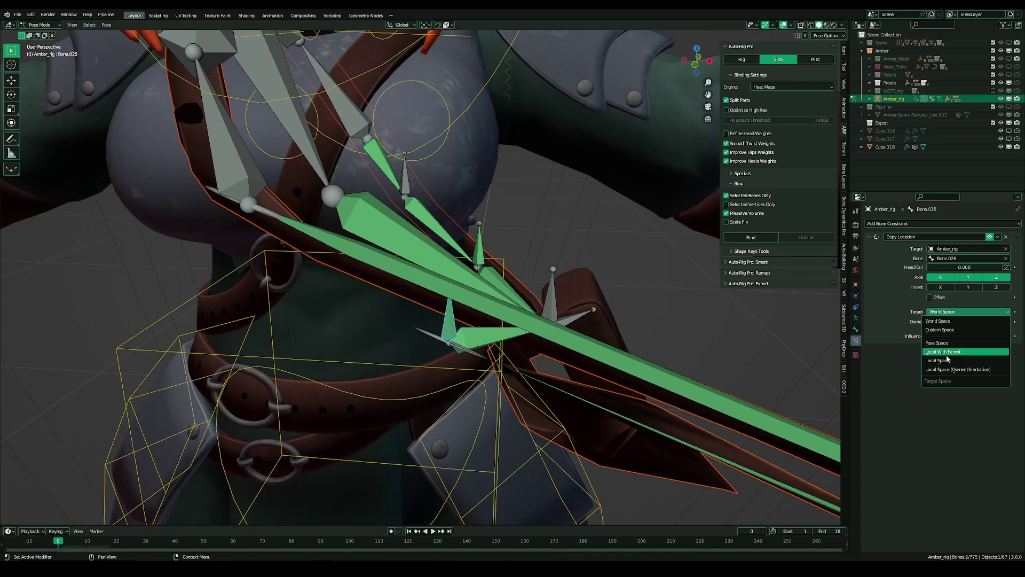
click(947, 360)
drag(968, 335, 929, 336)
- Add a Copy Location constraint to Bone.027 targeting Bone.028, with target and owner in Local Space and influence 0.6
middle_drag(363, 290, 341, 281)
scroll(341, 281, up, 1)
middle_drag(499, 244, 495, 244)
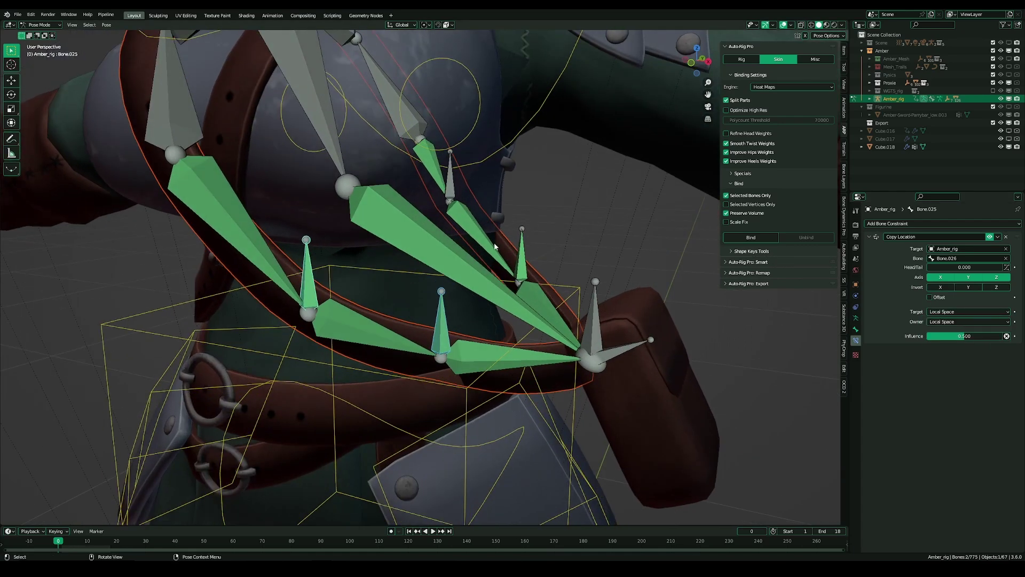
click(523, 242)
shift+click(450, 182)
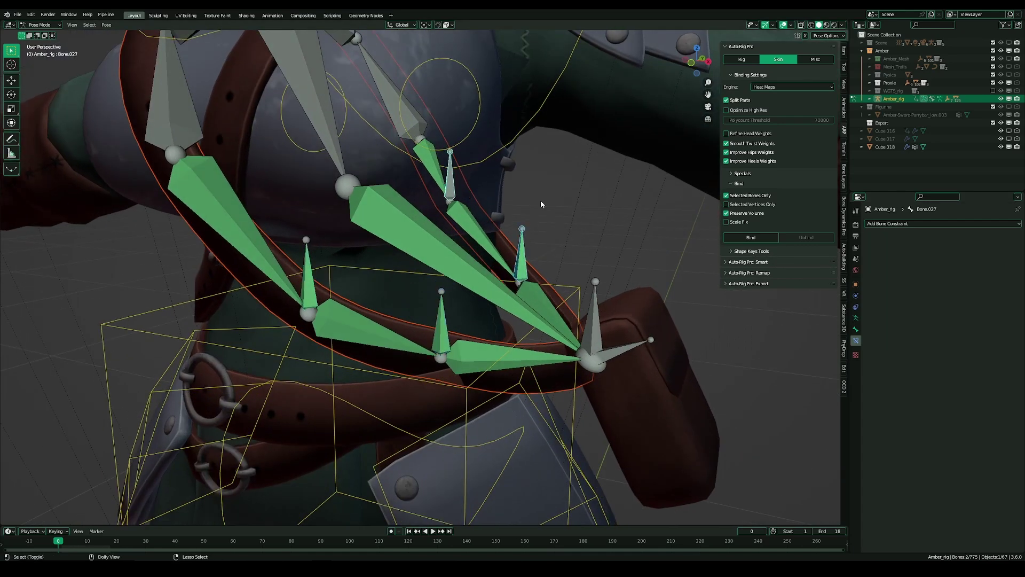
key(ctrl+shift+c)
click(437, 205)
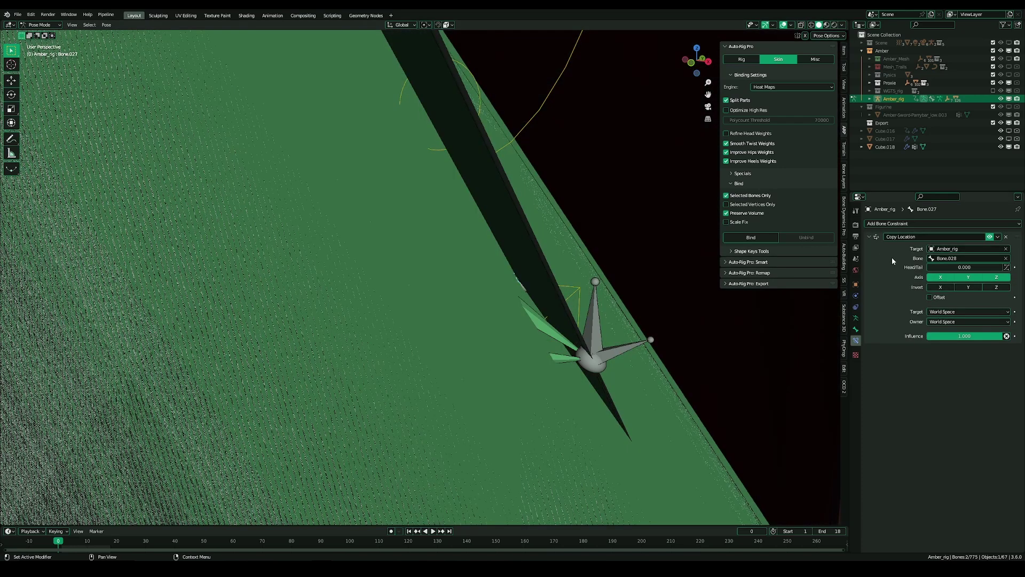
click(945, 313)
click(945, 361)
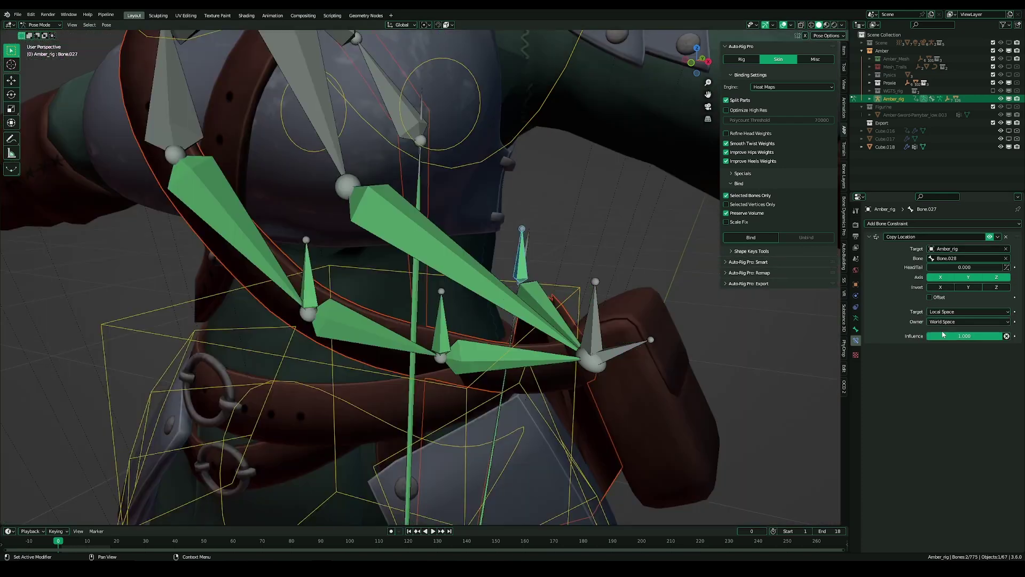
click(944, 322)
click(950, 373)
drag(983, 336, 965, 336)
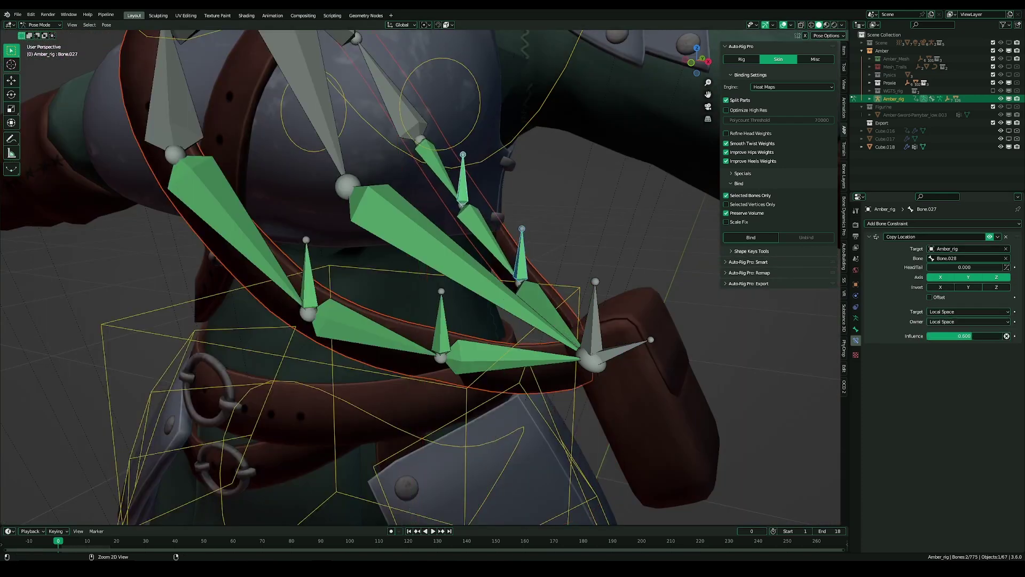
- Test-move the vertical bone at the pouch joint to check how the whole strap follows, cancelling the move
click(598, 327)
scroll(587, 342, down, 2)
key(g)
mouse_move(577, 355)
middle_down()
mouse_move(610, 342)
mouse_move(575, 337)
middle_up()
right_click(623, 335)
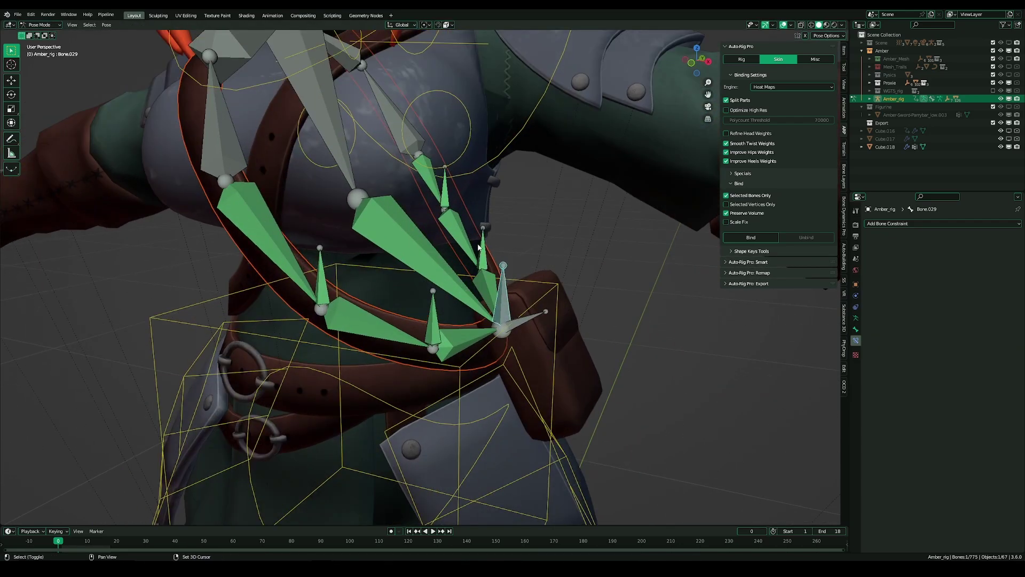
- In Edit Mode, set the bone roll of the five vertical strap bones to 0
shift+click(469, 223)
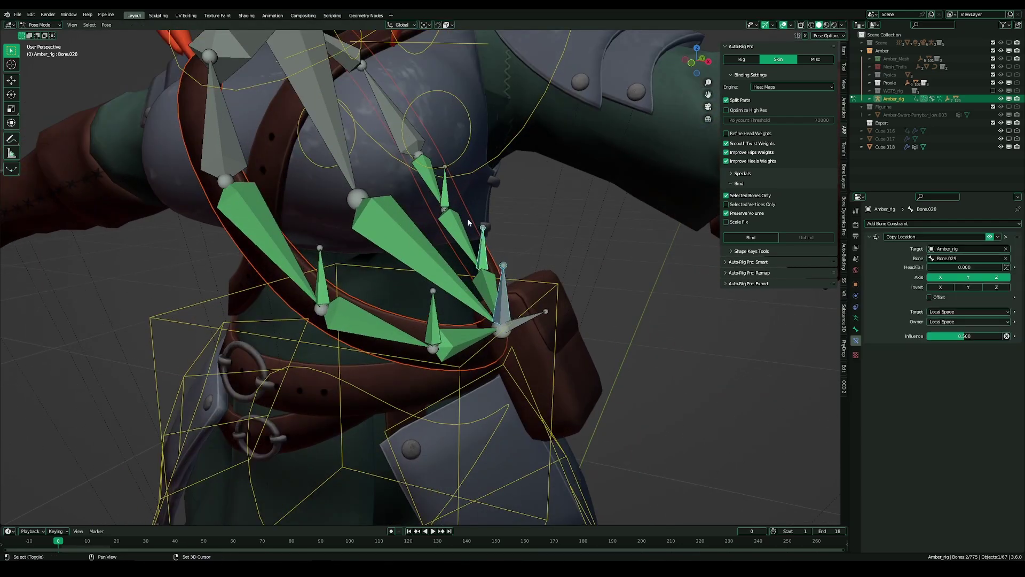
shift+click(329, 277)
key(Tab)
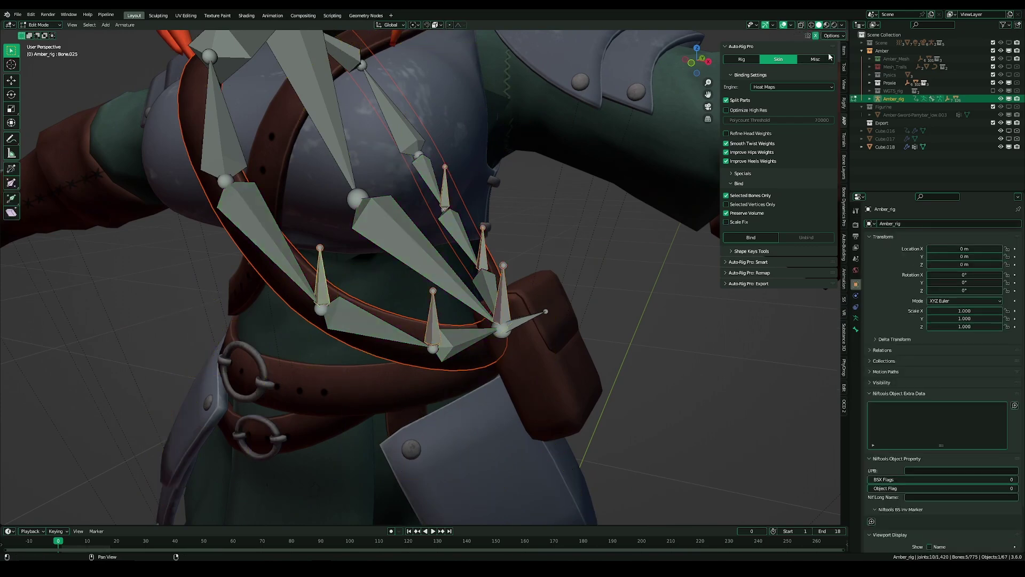
click(844, 54)
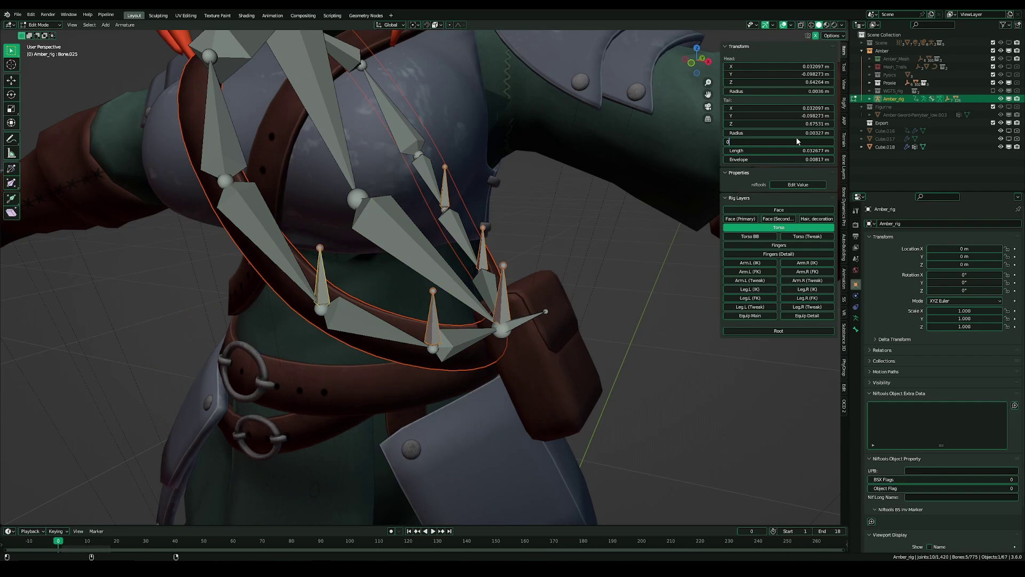
key(Return)
- Test-move the pouch bone and the vertical bone at the pouch joint to check how the strap follows, cancelling each move
scroll(552, 360, down, 2)
middle_drag(599, 326, 616, 324)
scroll(616, 323, up, 2)
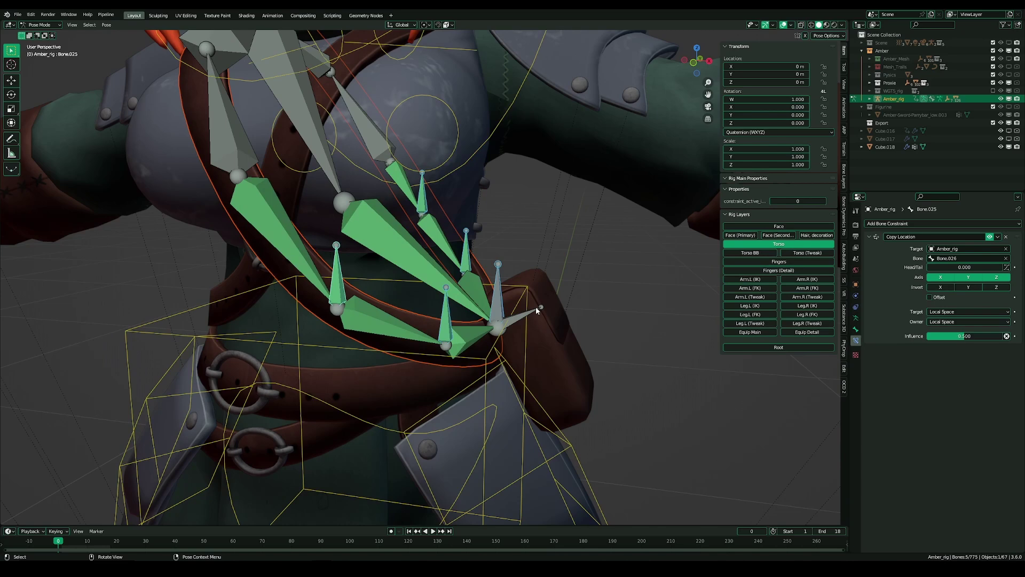
scroll(535, 309, down, 2)
key(g)
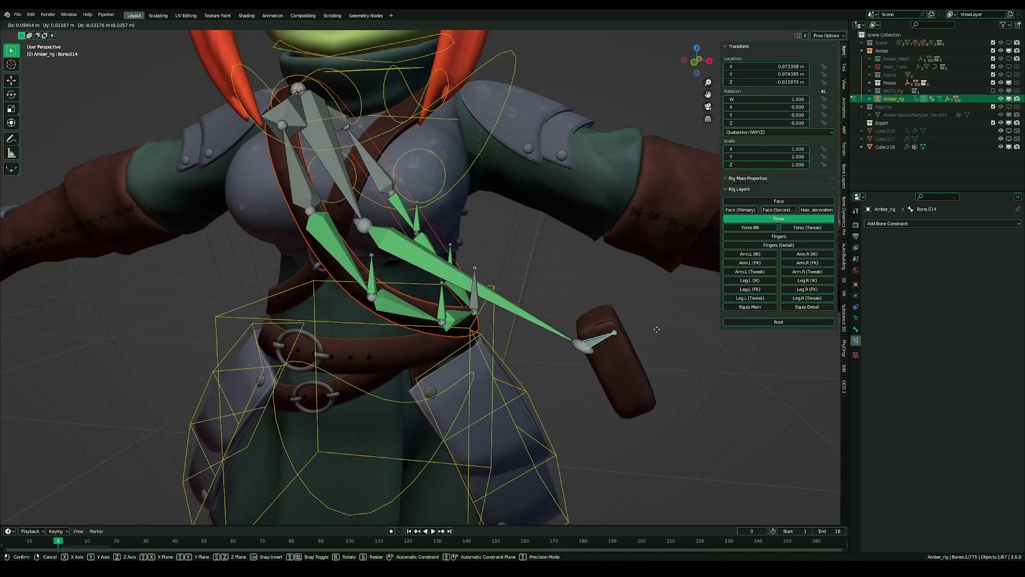
key(Escape)
key(r)
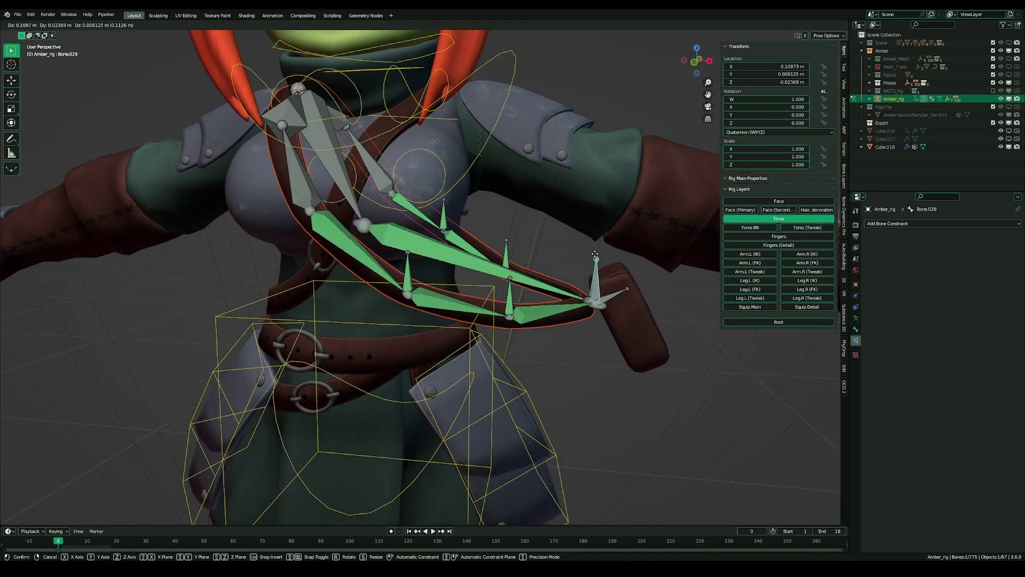
key(Escape)
- Hide the overlays and move Bone.029 at the pouch joint around to check the strap's deformation from the front, side and back
click(785, 24)
key(g)
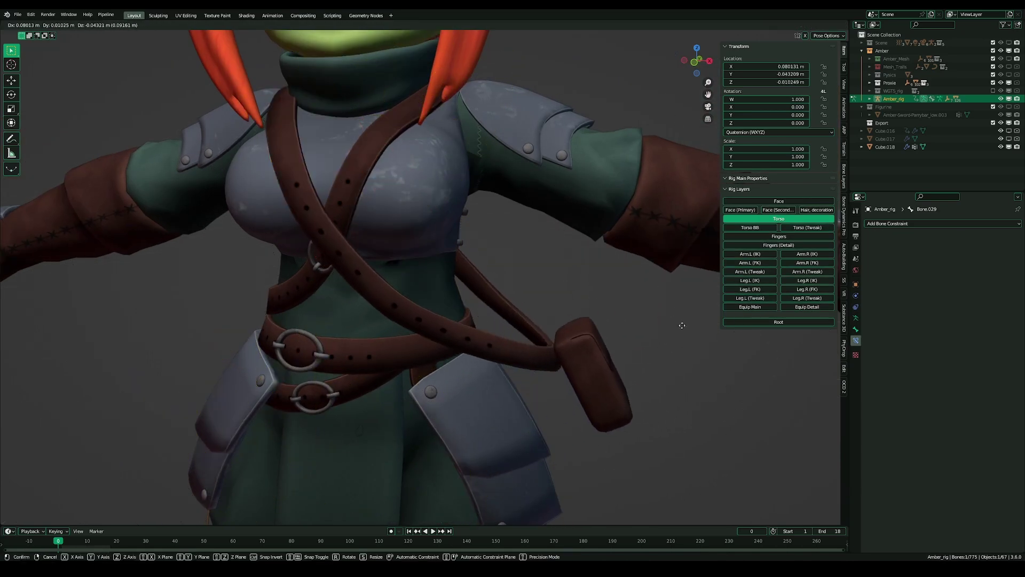
click(642, 316)
middle_drag(642, 316, 539, 324)
key(g)
middle_drag(498, 399, 513, 344)
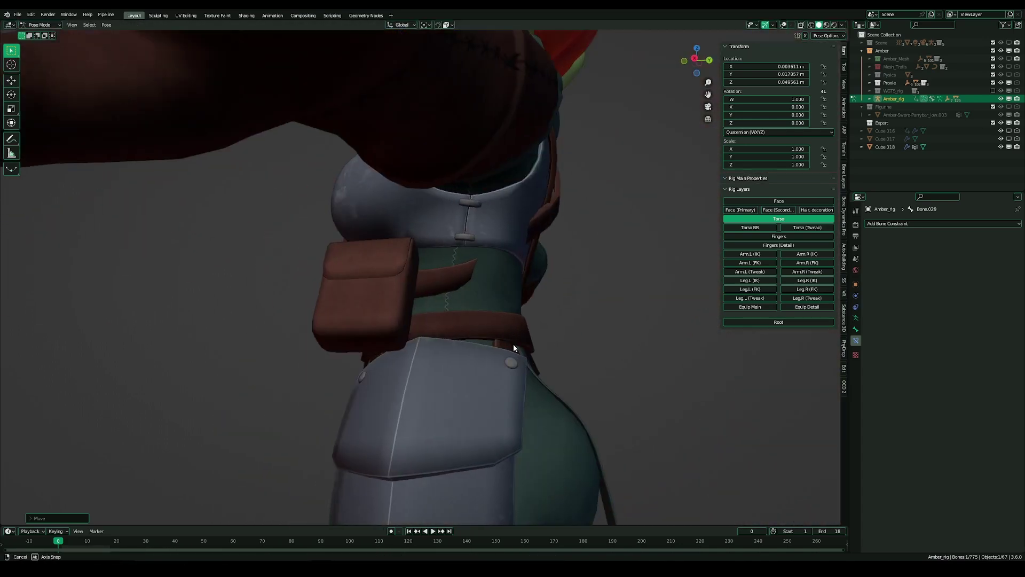
click(514, 343)
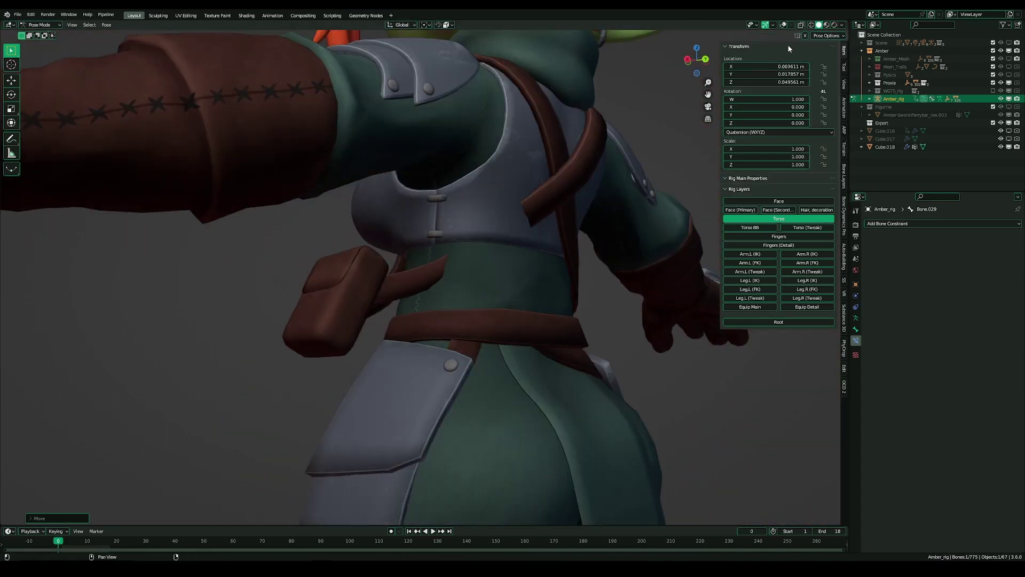
- Show the overlays and move the vertical bones Bone.028 and Bone.027 downward to test bending the strap
click(784, 24)
middle_drag(566, 241, 531, 261)
middle_drag(446, 303, 449, 334)
click(444, 315)
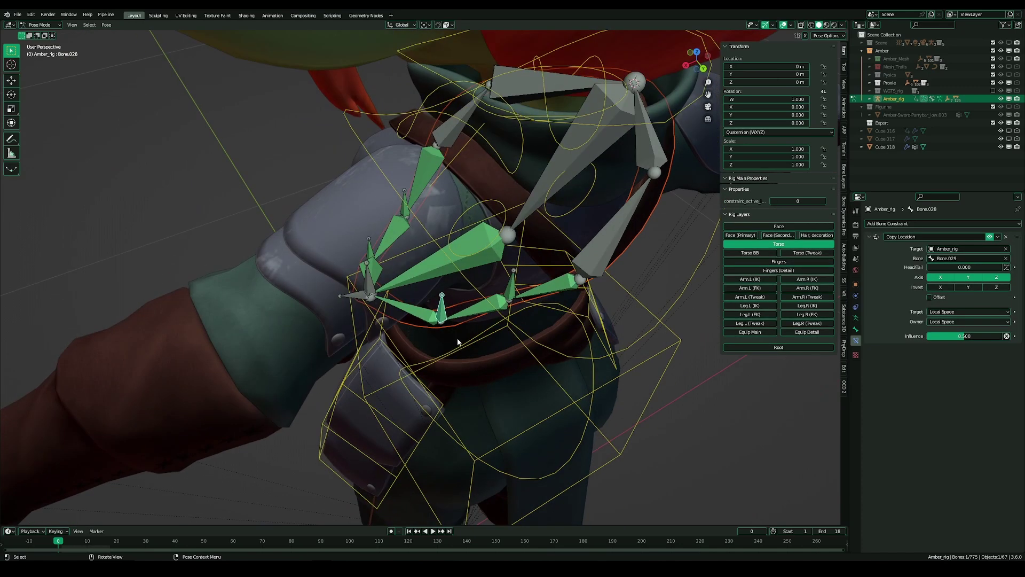
key(g)
click(450, 385)
click(509, 299)
key(g)
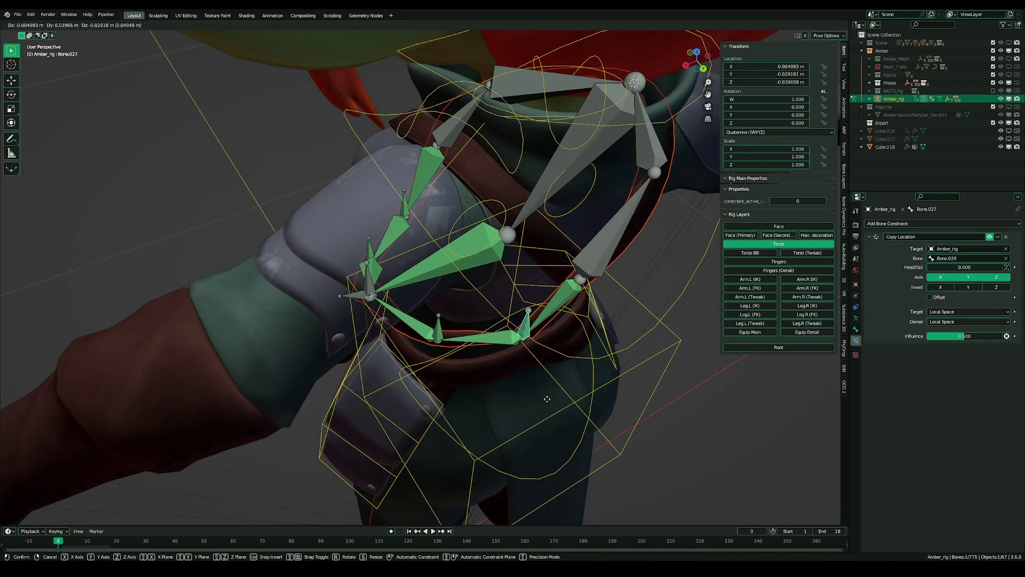
click(530, 387)
- Inspect the strap with overlays hidden, restore the overlays and clear the pose location of all bones
middle_drag(530, 387, 539, 267)
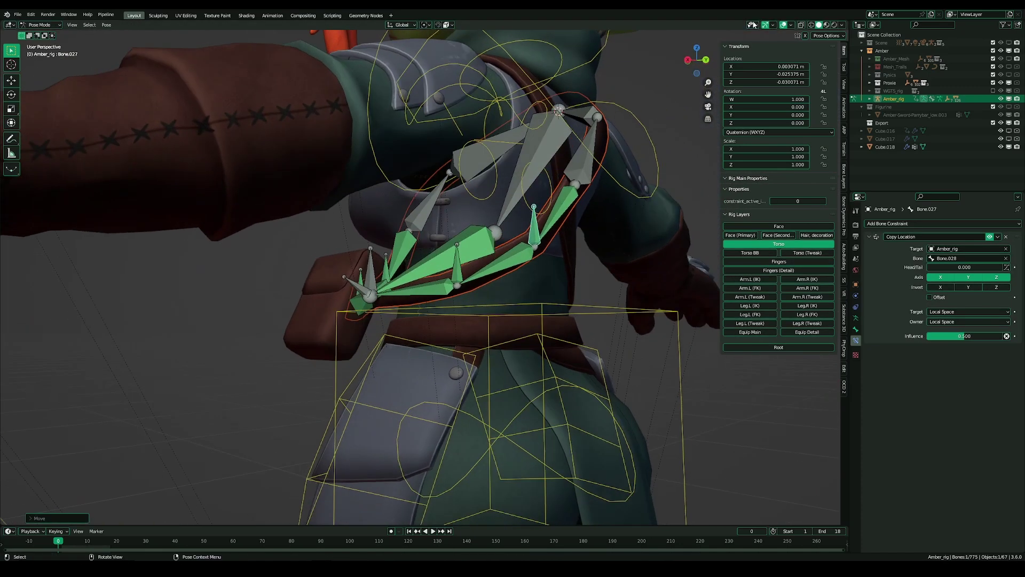
click(791, 25)
click(783, 25)
middle_drag(484, 219, 630, 297)
key(g)
right_click(547, 331)
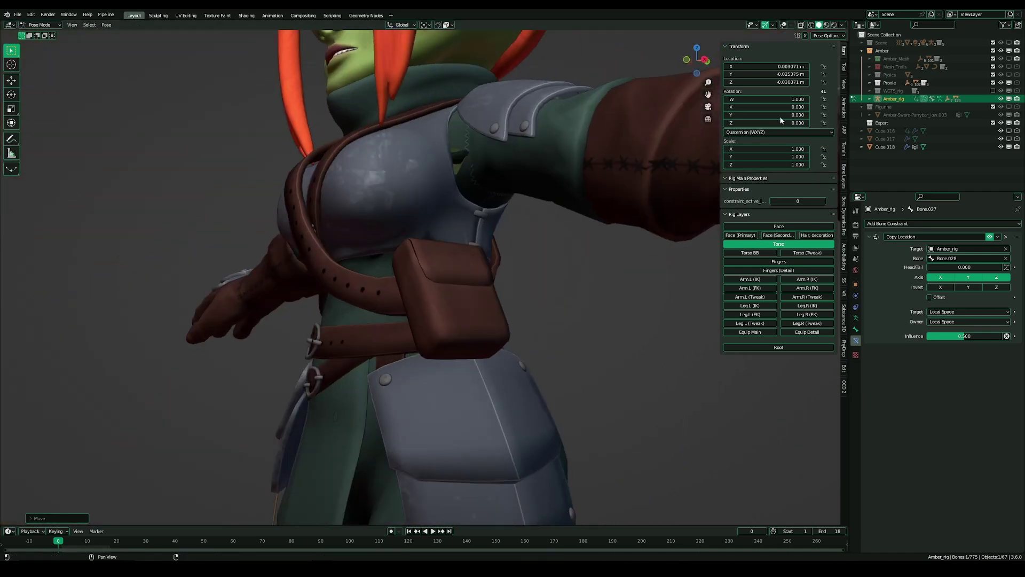
click(783, 25)
key(alt+g)
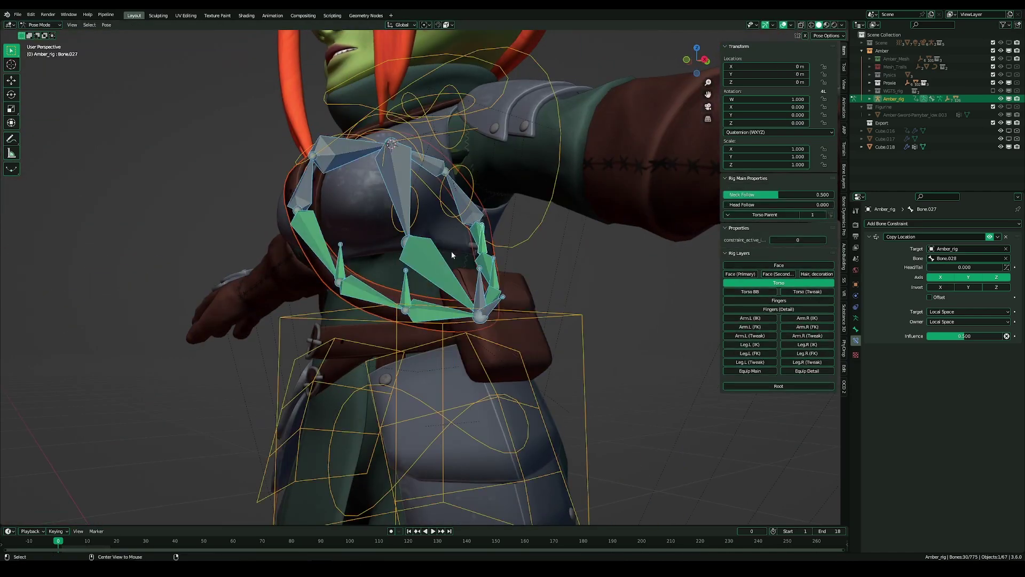
- Extrude vertical bones, about 0.065 m long for the front one, along global Z from the front and back shoulder joints of the strap
middle_drag(451, 251, 436, 301)
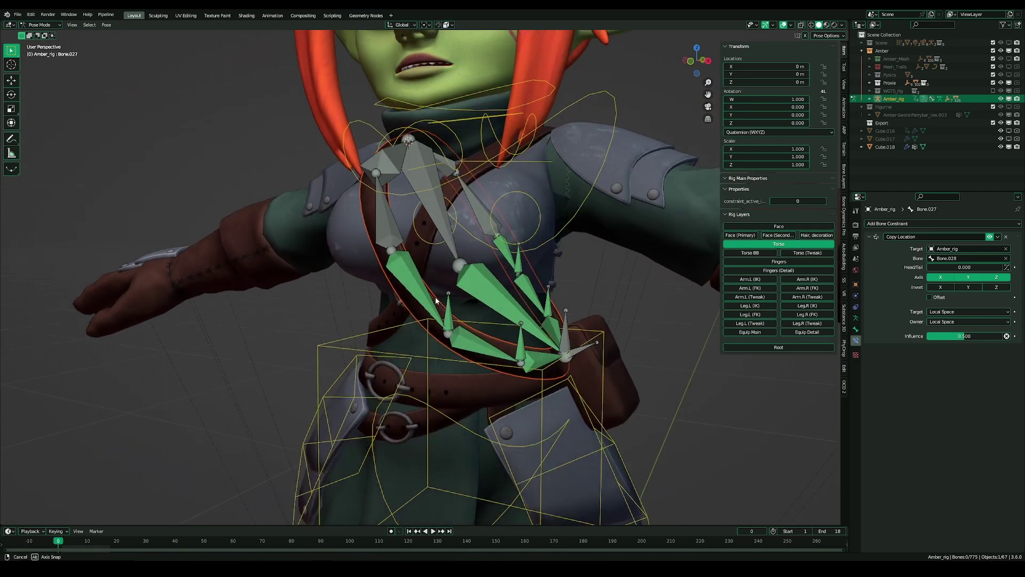
middle_drag(419, 211, 403, 268)
scroll(395, 216, up, 1)
click(402, 267)
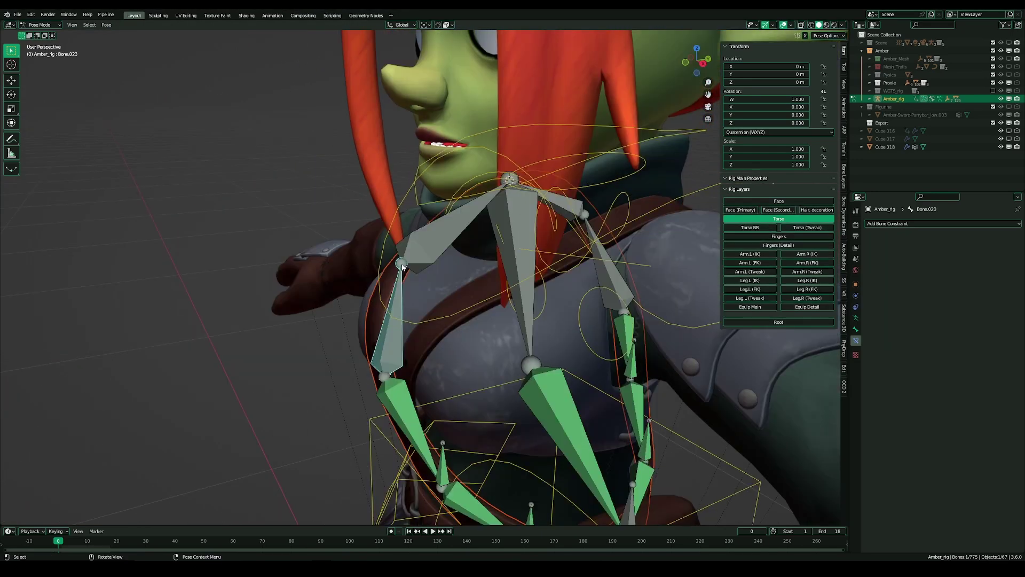
key(Tab)
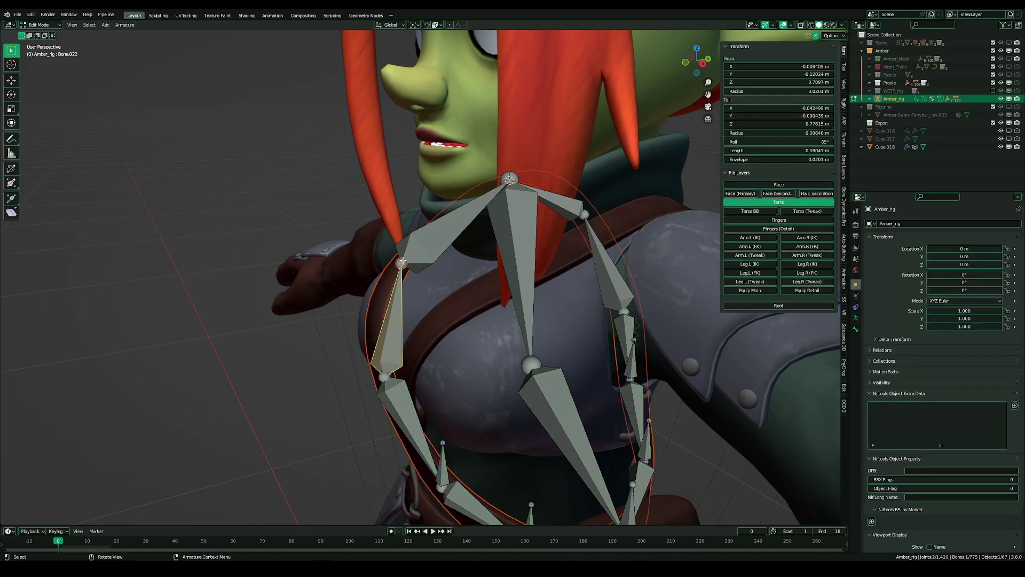
click(403, 265)
middle_drag(403, 265, 614, 231)
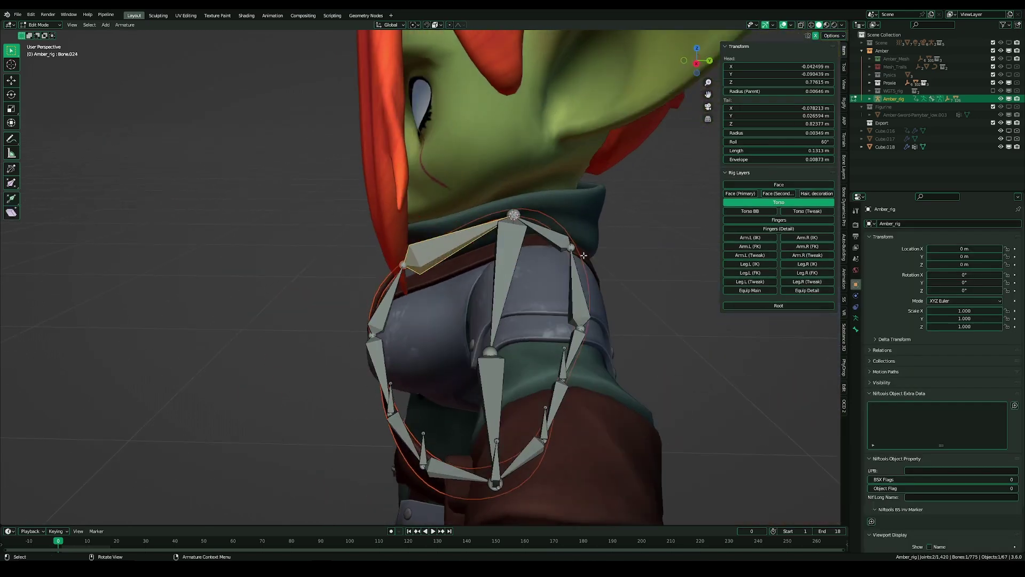
click(573, 245)
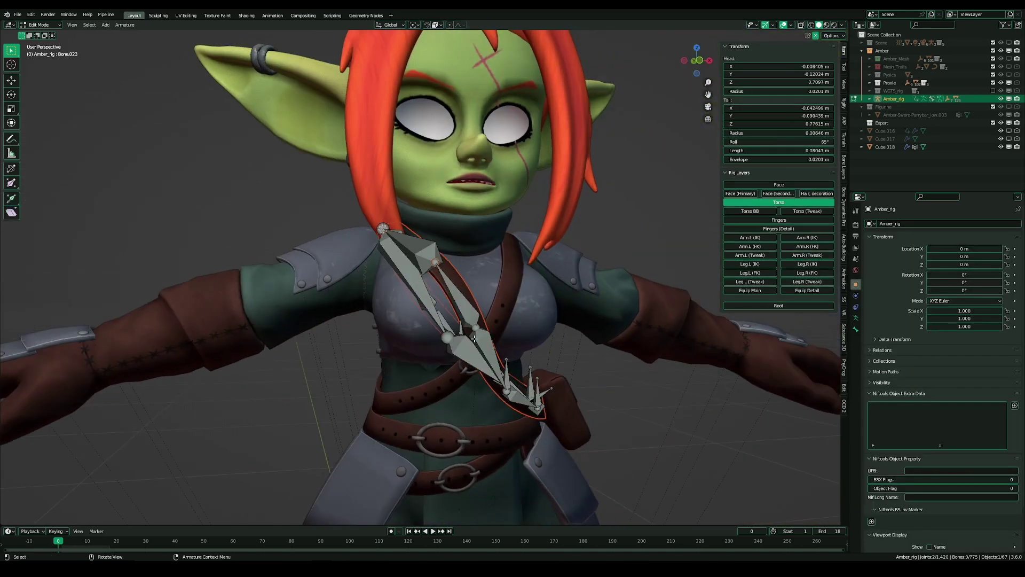
middle_drag(484, 258, 503, 254)
key(e)
key(z)
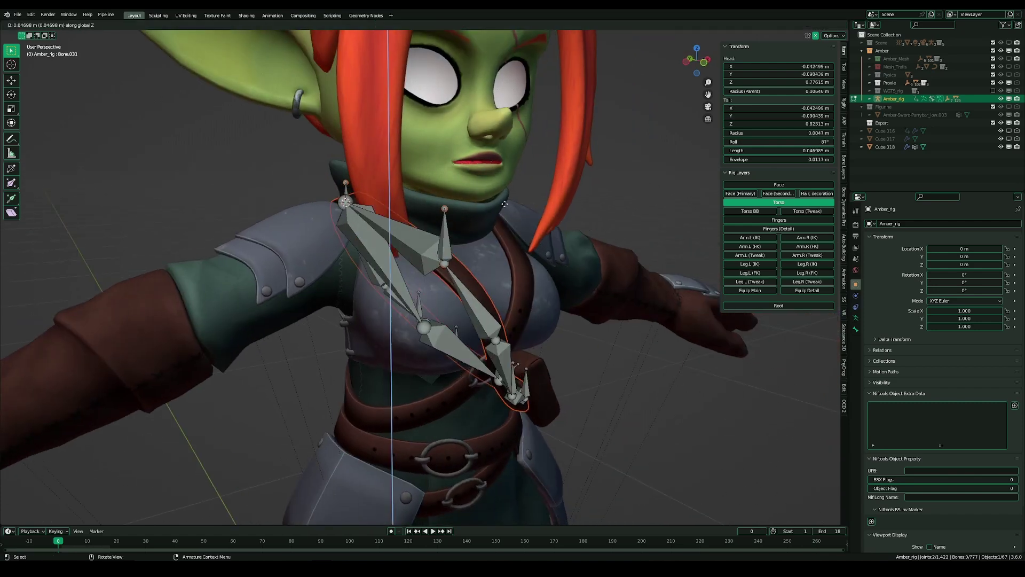
click(503, 188)
- Clear the parent of the two new vertical shoulder bones
click(441, 219)
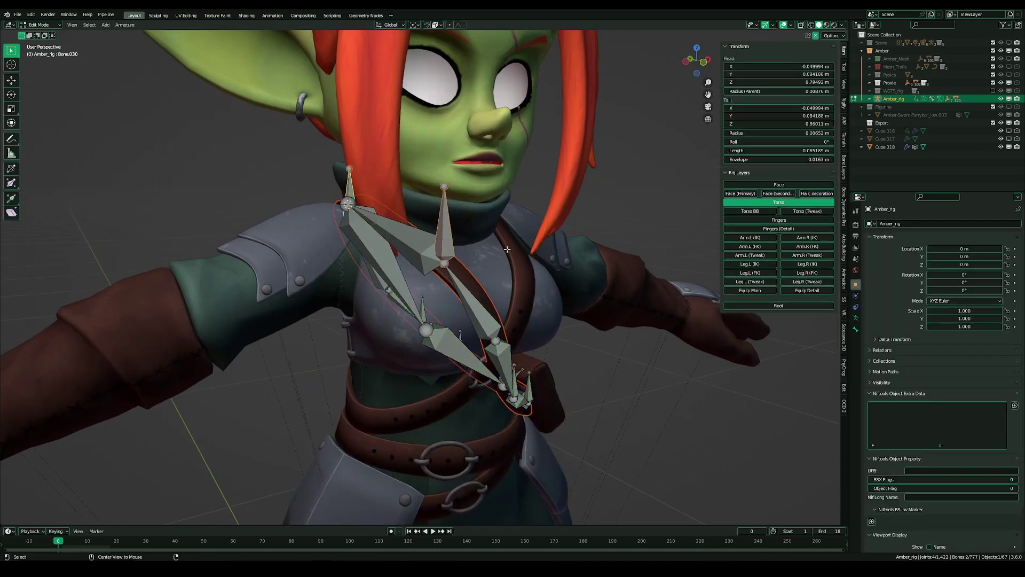
key(alt+p)
click(508, 249)
key(Tab)
middle_drag(476, 260, 402, 265)
- Parent the two vertical shoulder bones to Bone.012, the long bone running down from the shoulder
key(Tab)
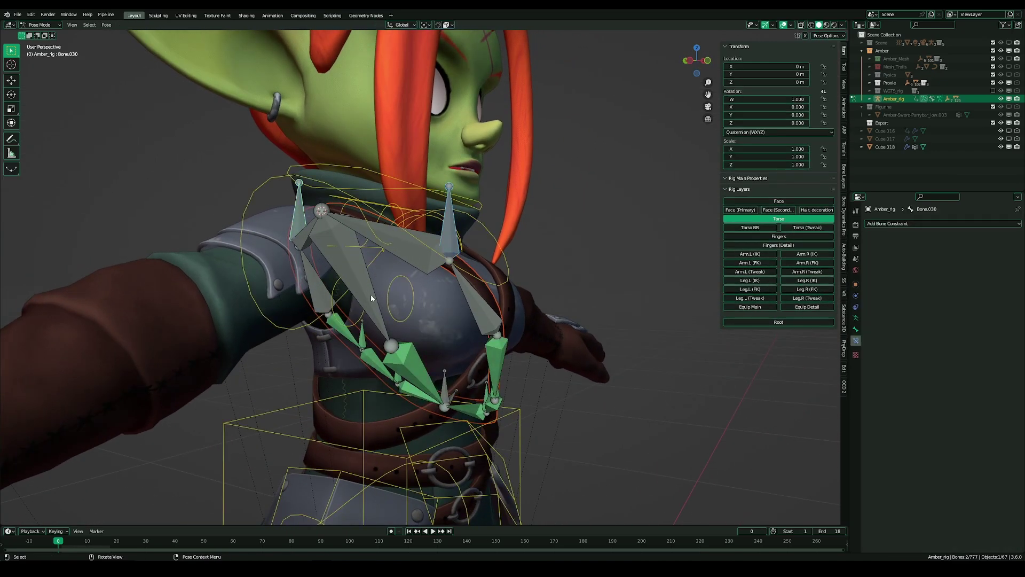
click(368, 294)
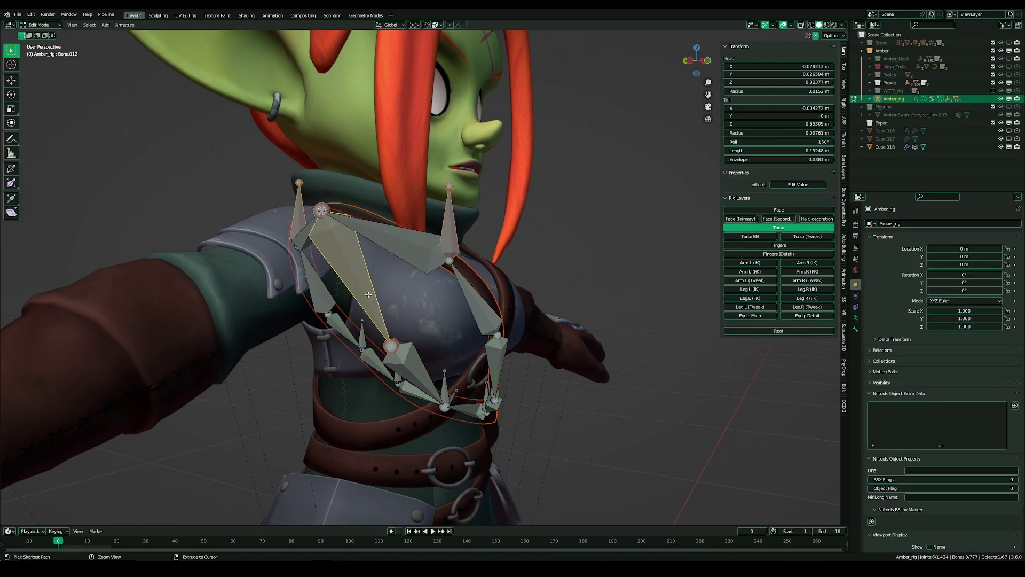
key(ctrl+p)
click(369, 296)
key(Tab)
- Test-rotate Bone.012 to check which strap bones follow it, cancelling the rotation
scroll(370, 295, down, 2)
key(alt+a)
middle_drag(384, 311, 387, 339)
click(398, 283)
key(r)
right_click(470, 331)
- Parent the four vertical bones along the lower front and back strap to Bone.012
middle_drag(548, 377, 510, 353)
middle_drag(510, 353, 494, 353)
scroll(494, 353, up, 1)
click(463, 347)
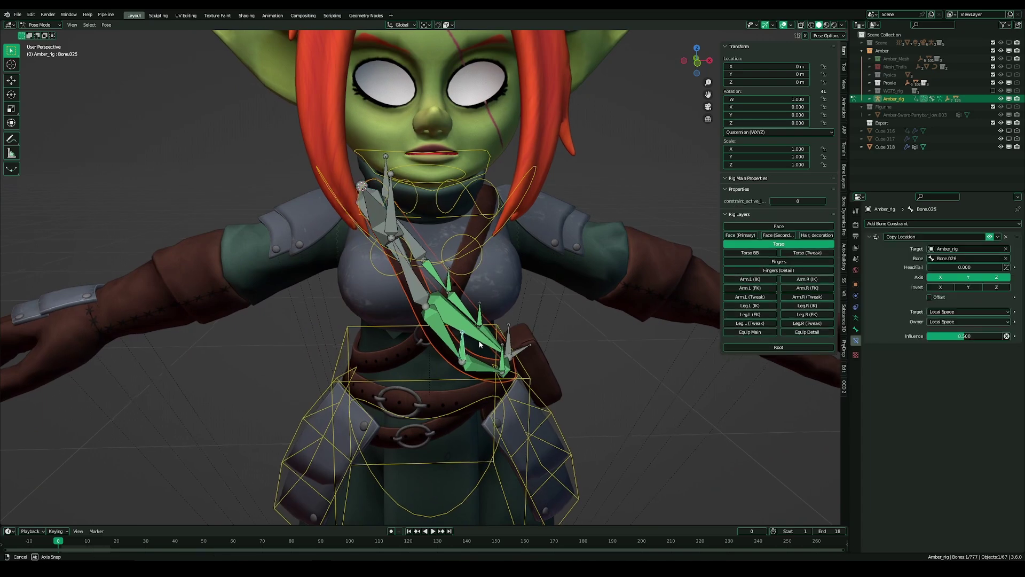
shift+click(485, 308)
middle_drag(485, 308, 526, 362)
shift+click(522, 358)
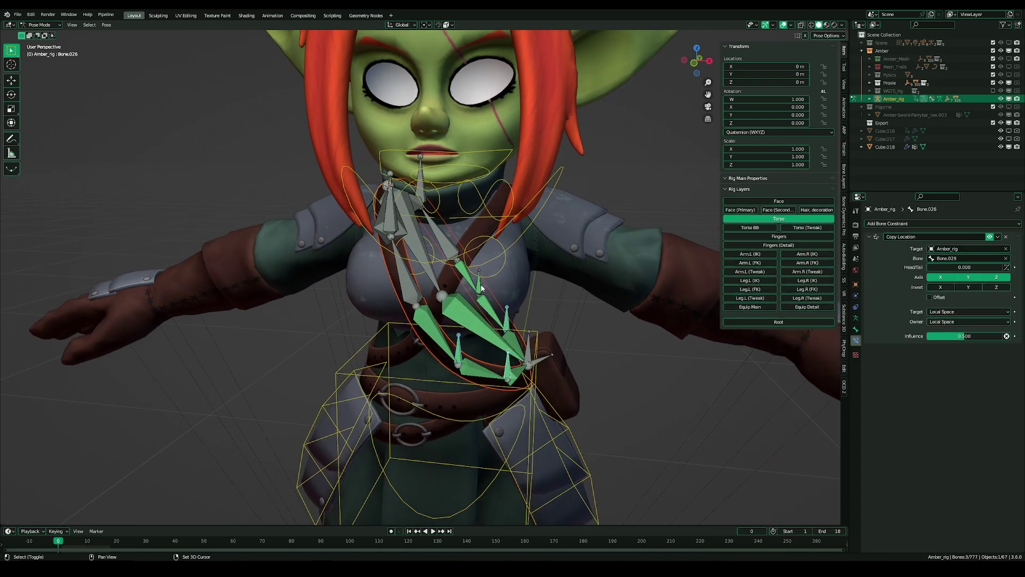
key(Tab)
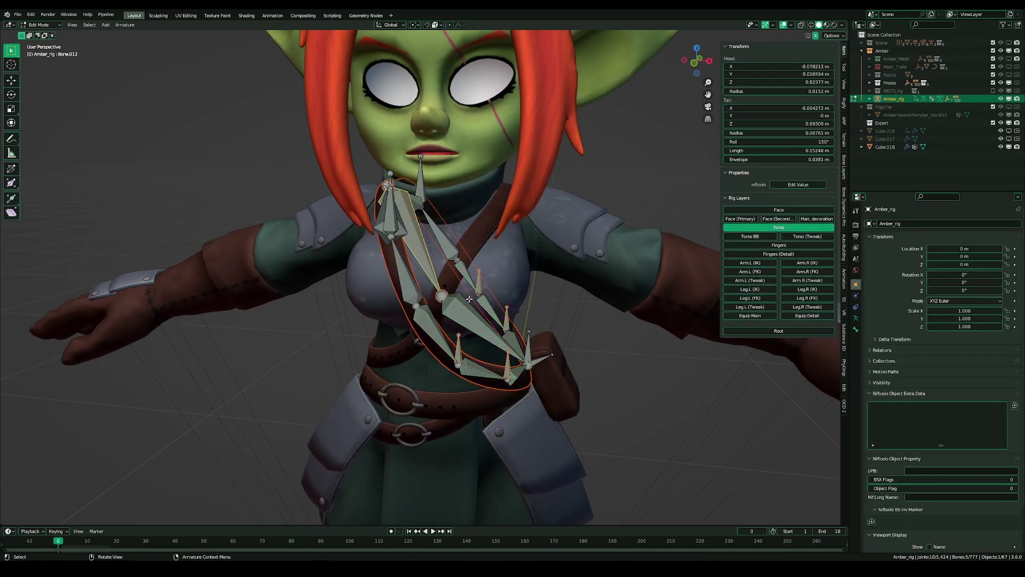
key(ctrl+q)
key(Escape)
key(Tab)
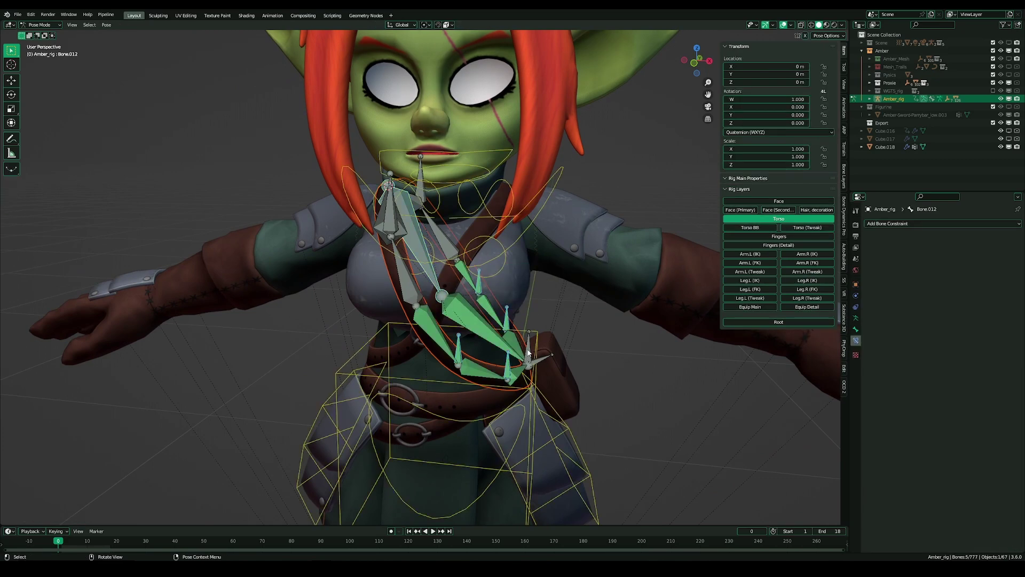
key(r)
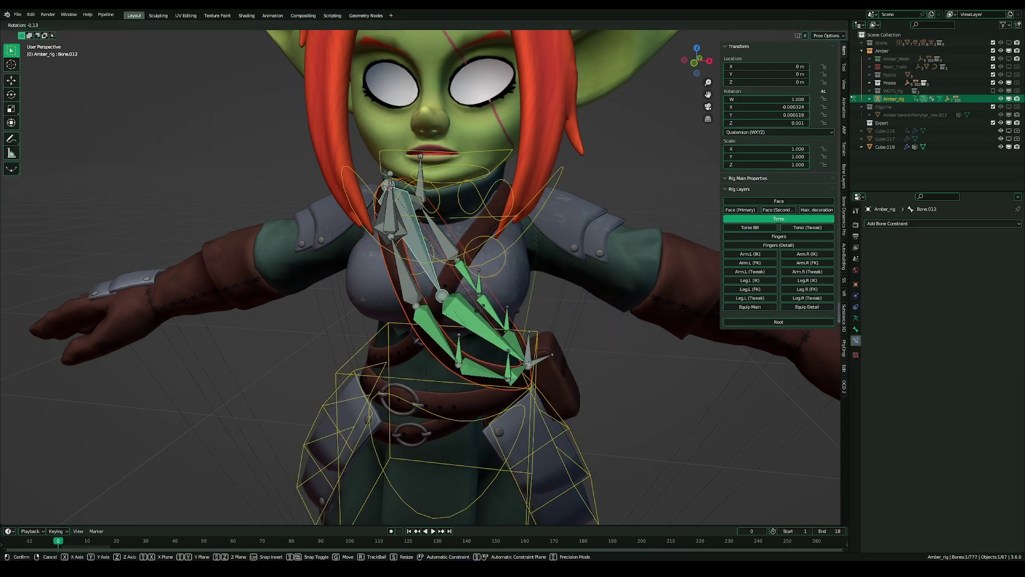
key(Escape)
- Parent Bone.029 at the pouch joint to Bone.012 and test-rotate Bone.012, cancelling the rotation
shift+click(526, 348)
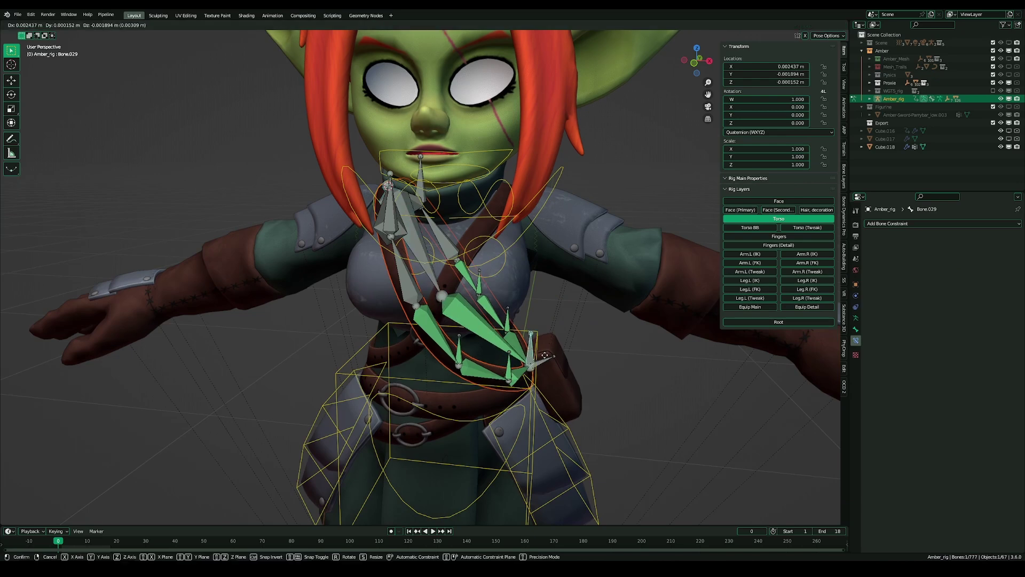
key(Tab)
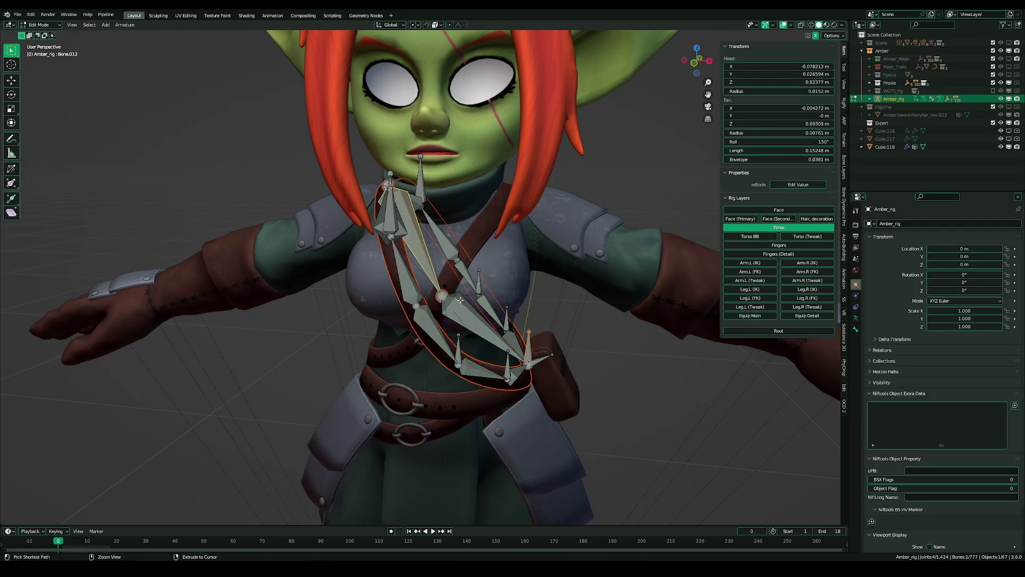
key(Tab)
key(r)
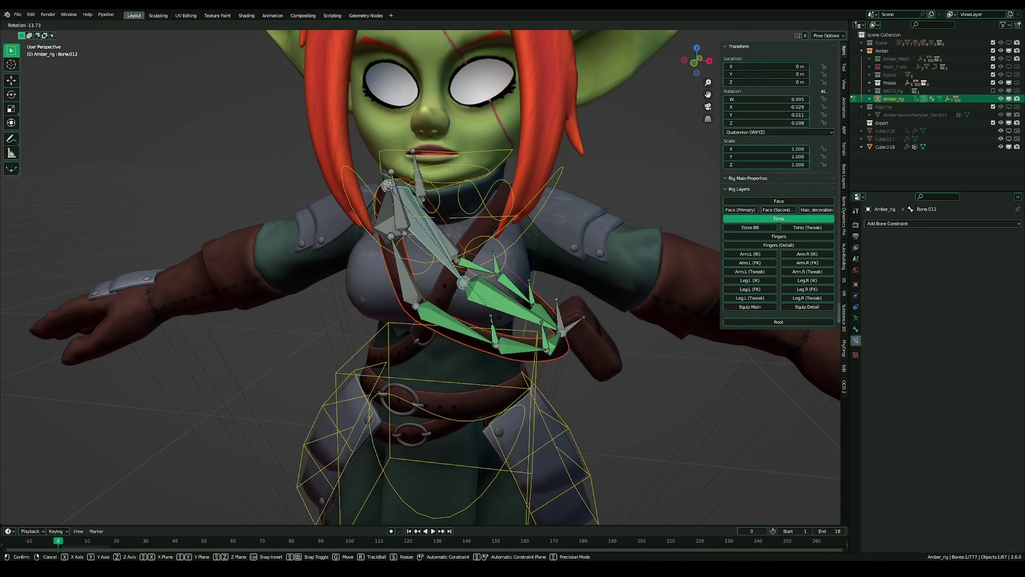
right_click(467, 333)
- Parent the upper front and upper back strap bones to Bone.012 and test-rotate Bone.012, cancelling the rotation
middle_drag(467, 333, 418, 294)
click(406, 288)
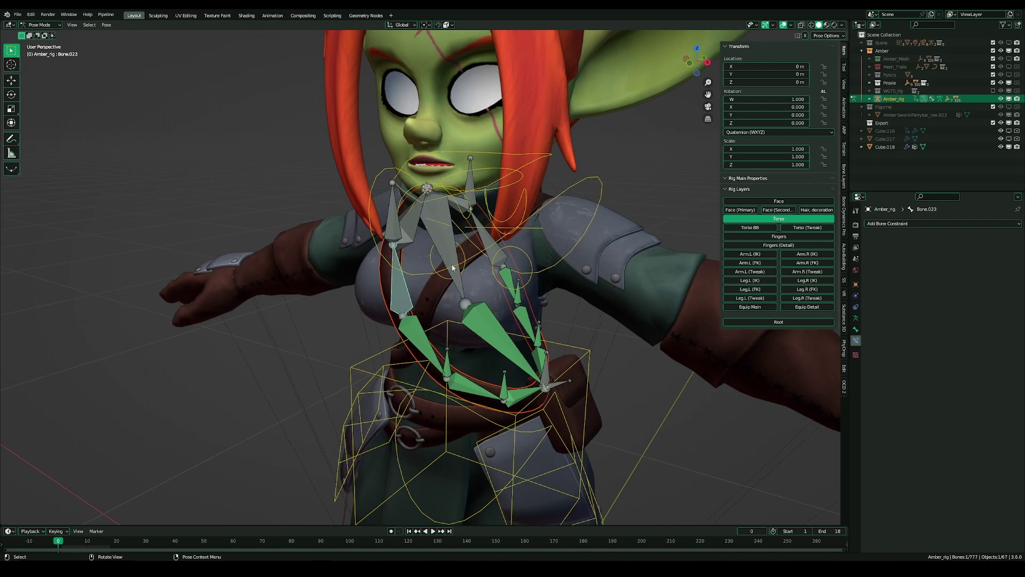
shift+click(484, 234)
key(Tab)
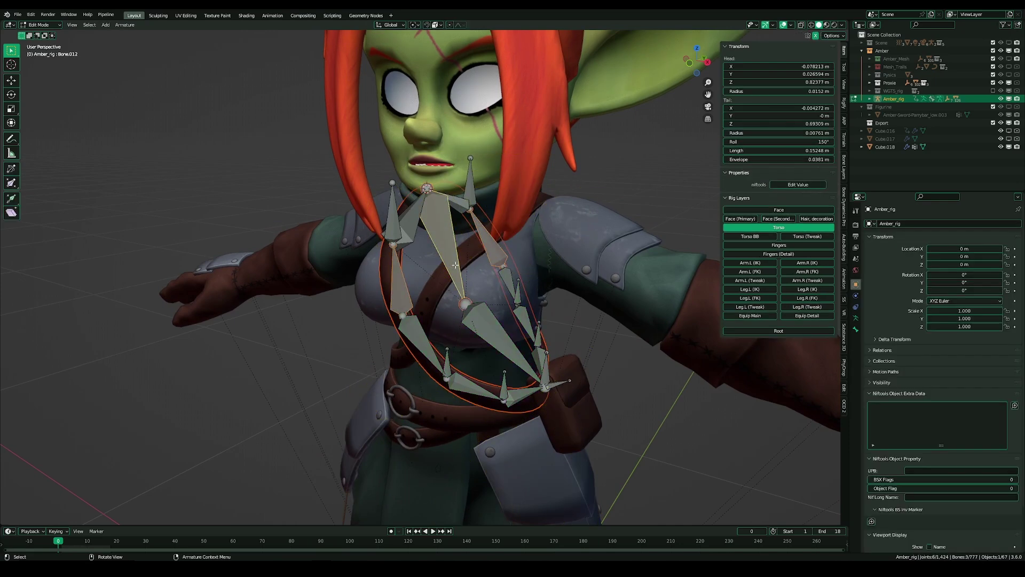
key(Tab)
middle_drag(445, 230, 422, 235)
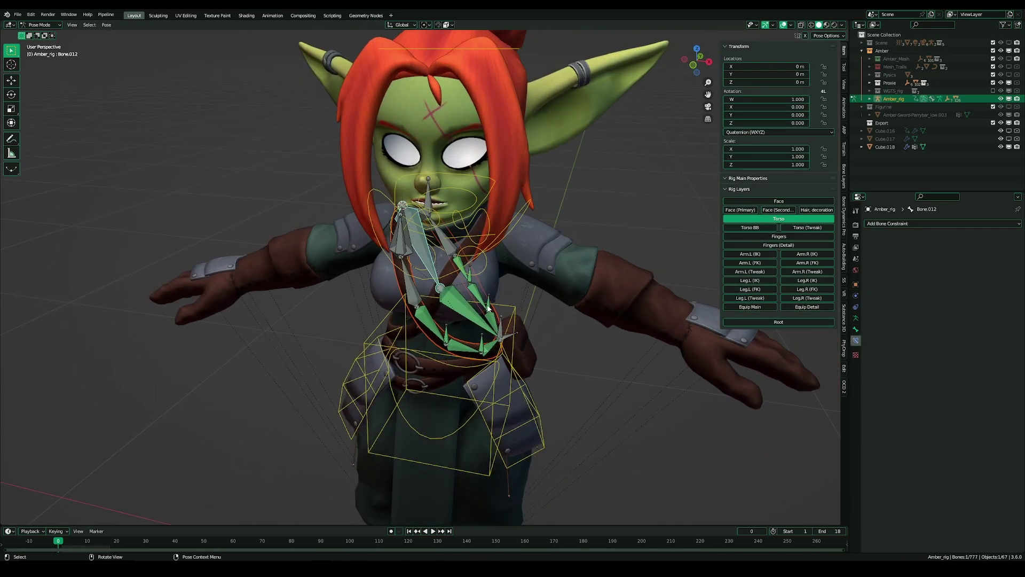
key(r)
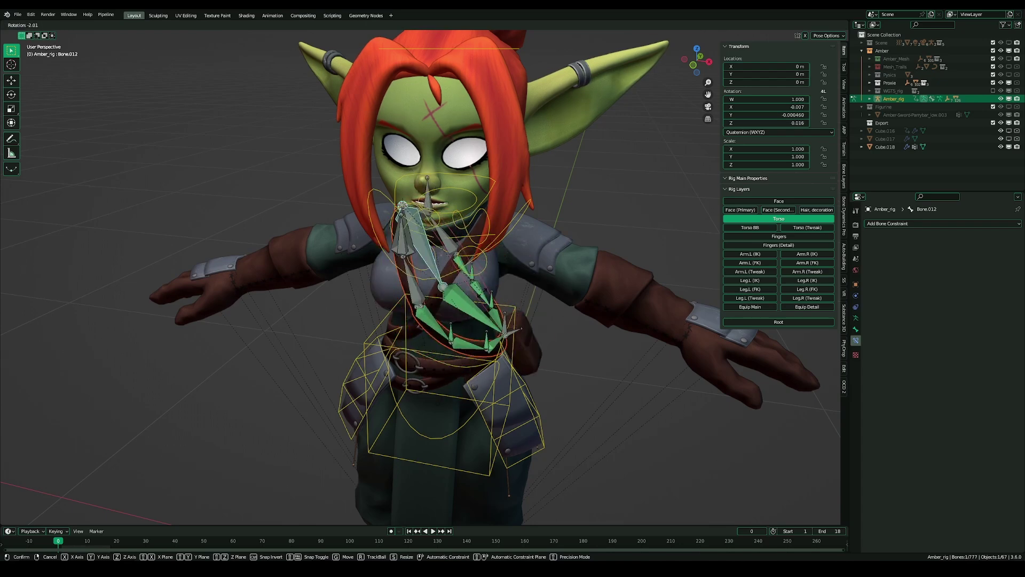
right_click(422, 317)
- Parent Bone.015 on the back strap and the matching front strap bone to Bone.012
shift+click(460, 267)
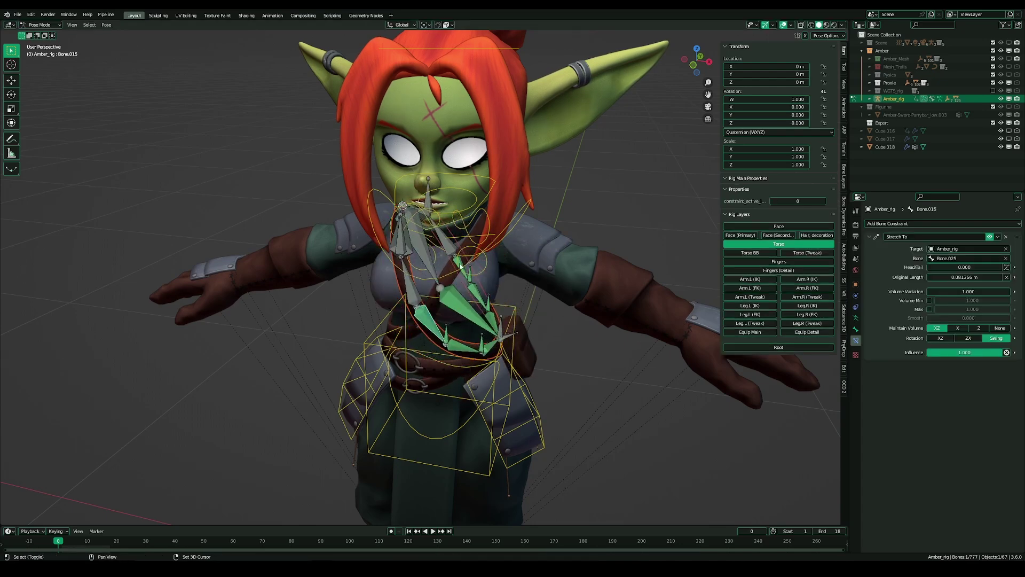
shift+click(429, 263)
key(Tab)
key(ctrl+p)
click(428, 261)
key(Tab)
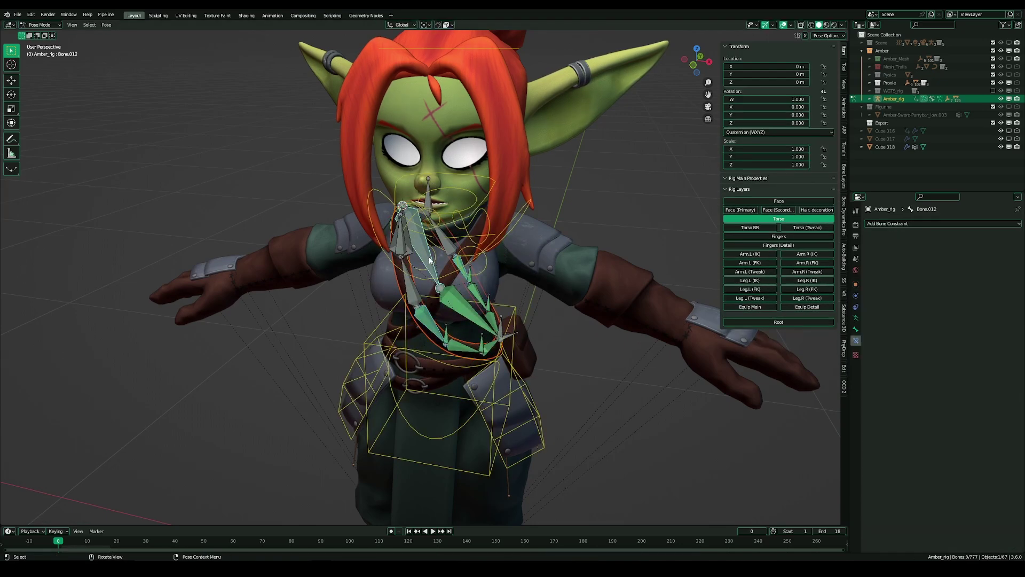
- Test-move Bone.012 to check how the strap bones follow it, cancelling each move
middle_drag(430, 260, 517, 322)
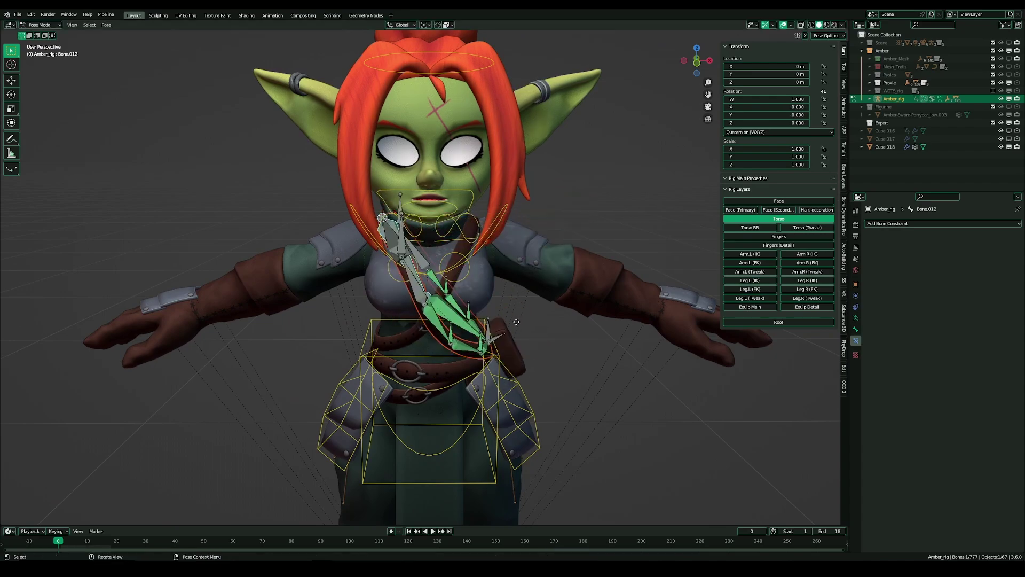
key(g)
right_click(630, 374)
scroll(524, 412, up, 4)
middle_drag(625, 379, 500, 408)
scroll(500, 409, down, 2)
key(g)
right_click(501, 412)
scroll(457, 332, up, 2)
middle_drag(456, 332, 454, 279)
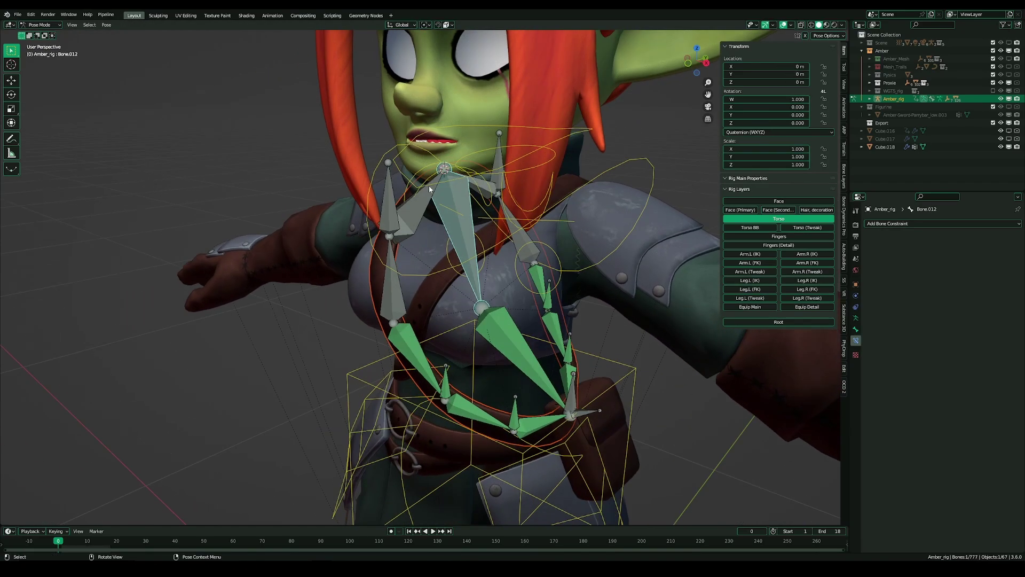
- Extrude a vertical bone about 0.038 m long upward along Z from the joint at the top of the shoulder
scroll(473, 183, down, 2)
middle_drag(473, 184, 470, 241)
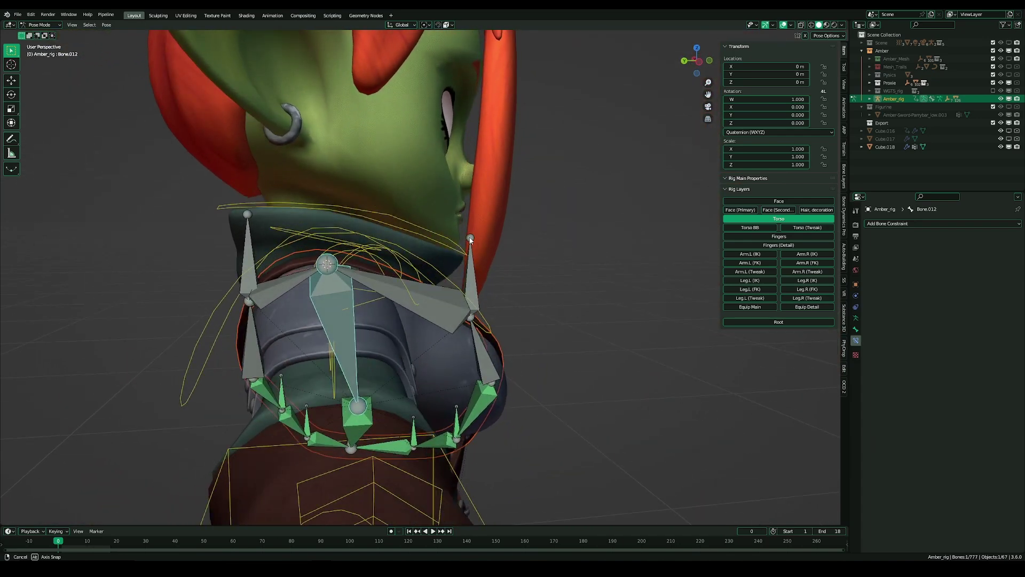
click(385, 287)
click(336, 299)
key(Tab)
middle_drag(337, 297, 390, 283)
click(360, 260)
click(350, 269)
key(e)
key(z)
click(383, 229)
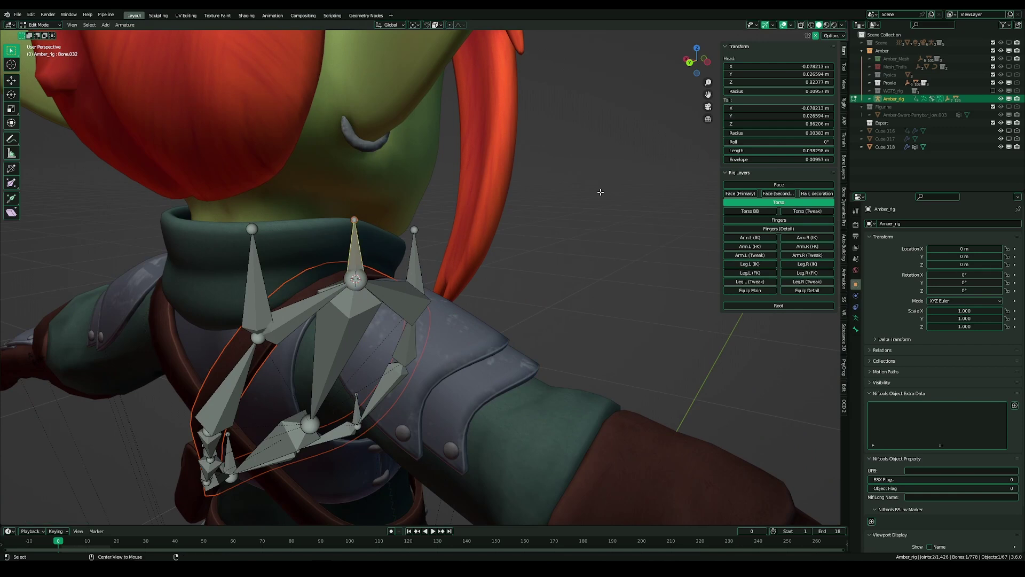
- Clear the parent of the extruded shoulder bone and raise its tip along Z
key(alt+p)
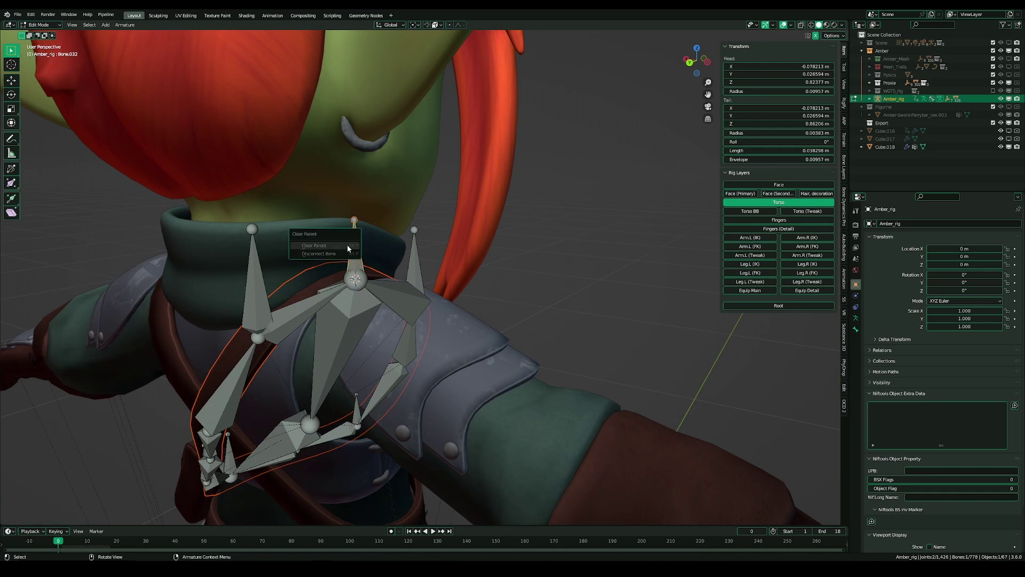
click(342, 247)
click(355, 219)
key(g)
key(z)
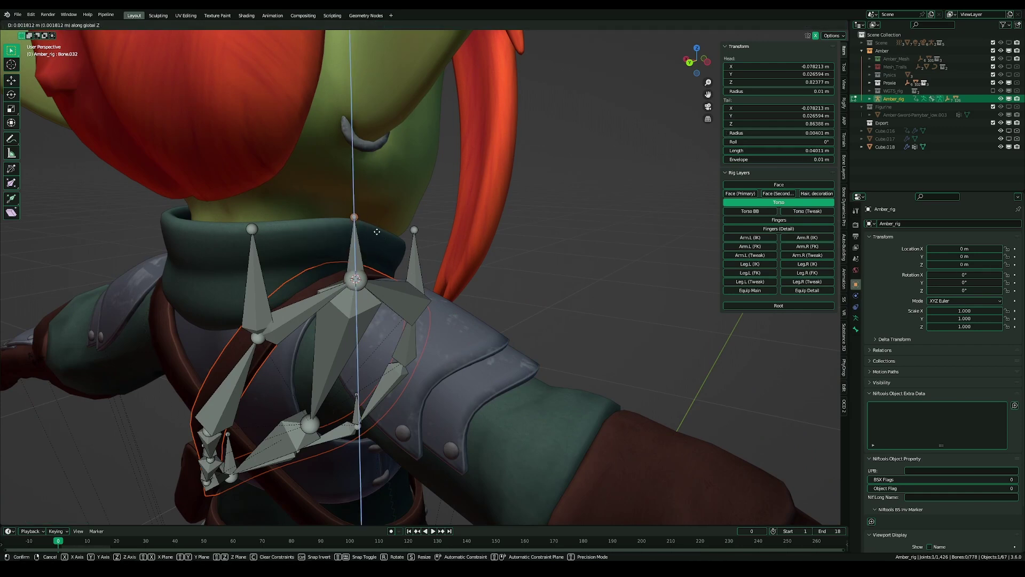
click(374, 218)
- Parent the vertical bone at the top of the shoulder to Bone.012
click(352, 243)
shift+click(357, 332)
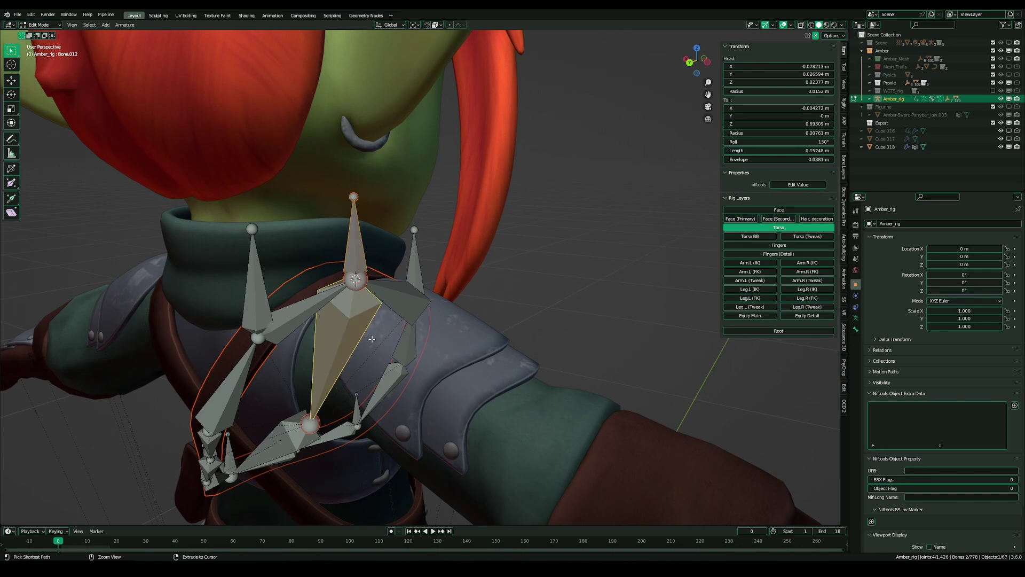
key(ctrl+Tab)
- Add Stretch To constraints to Bone.024 and Bone.022 across the shoulder, both targeting the vertical Bone.032
click(354, 265)
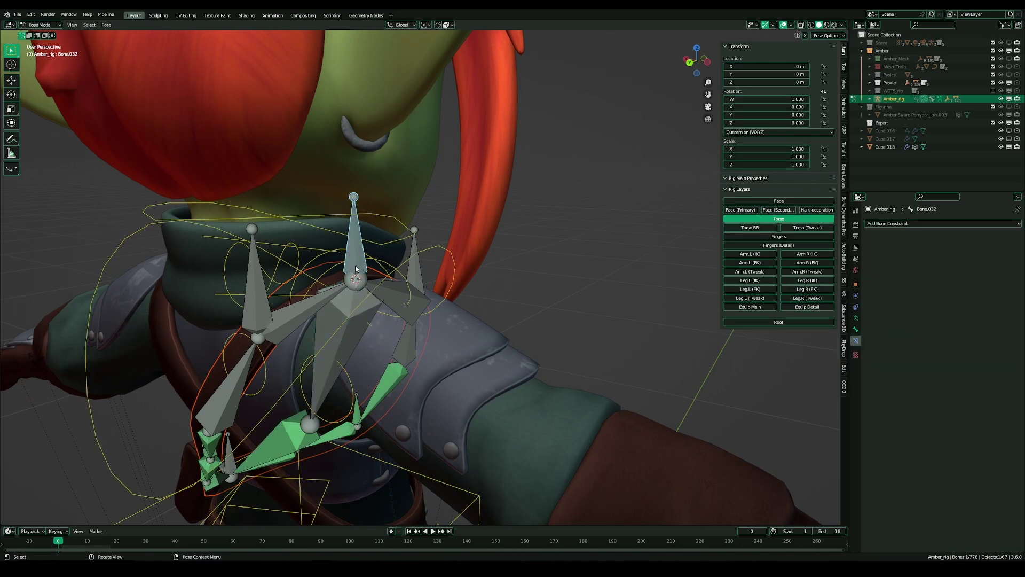
shift+click(411, 294)
key(ctrl+shift+c)
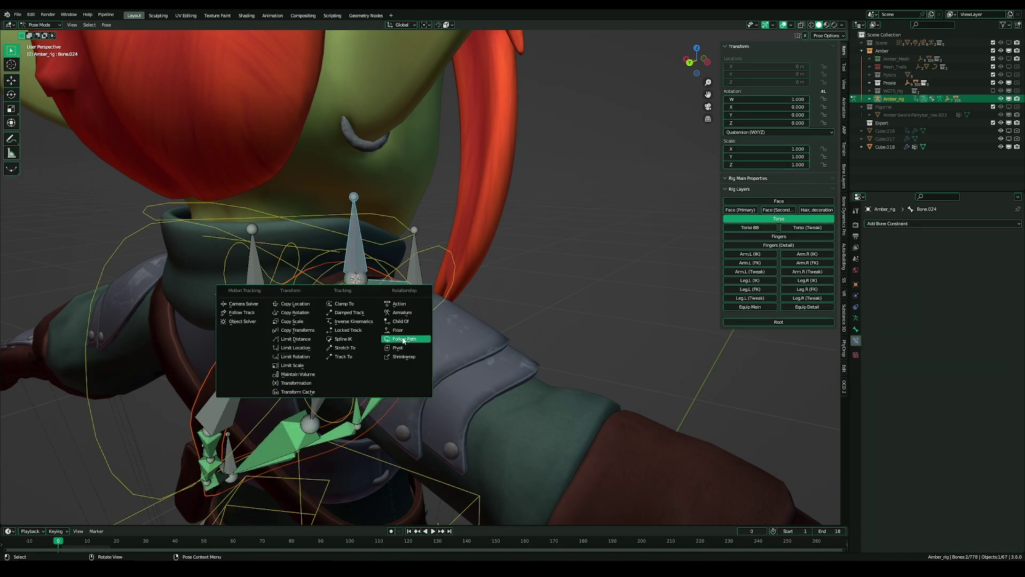
click(344, 304)
click(331, 303)
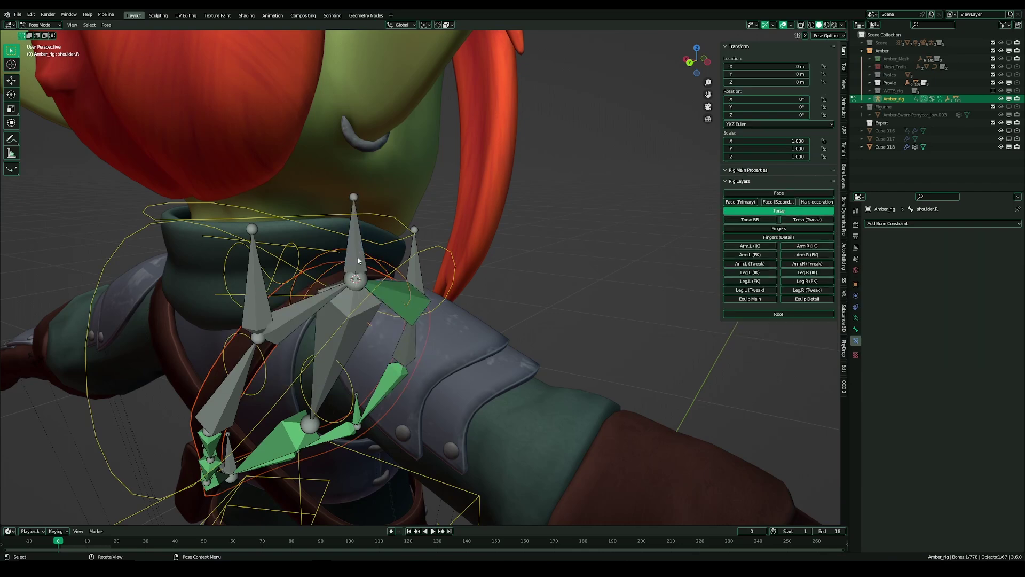
shift+click(316, 307)
key(ctrl+shift+c)
click(316, 306)
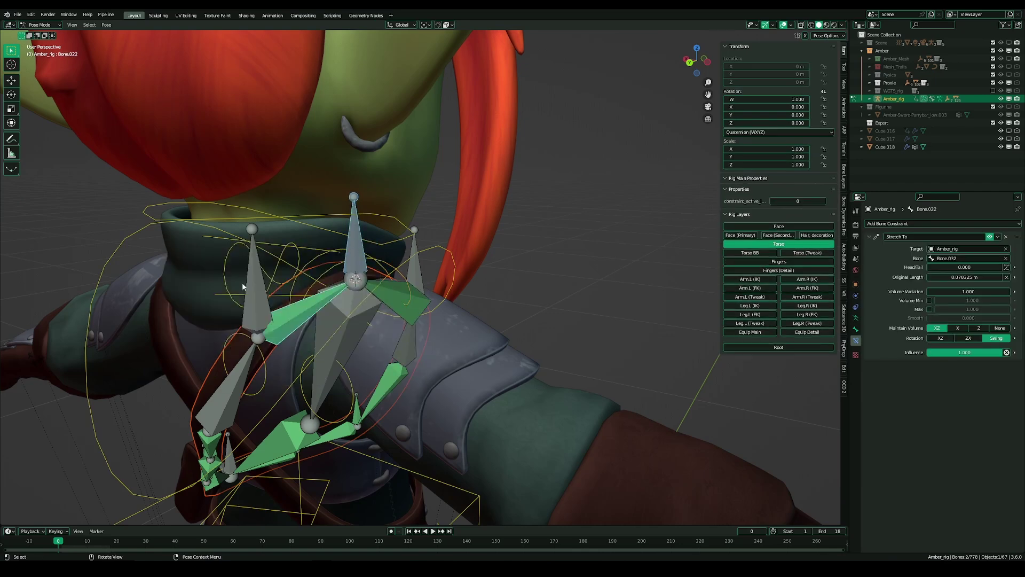
- Add Stretch To constraints to Bone.021 targeting Bone.030 and to Bone.023 targeting Bone.031
click(250, 288)
shift+click(234, 385)
key(ctrl+shift+c)
click(212, 383)
middle_drag(234, 386, 479, 278)
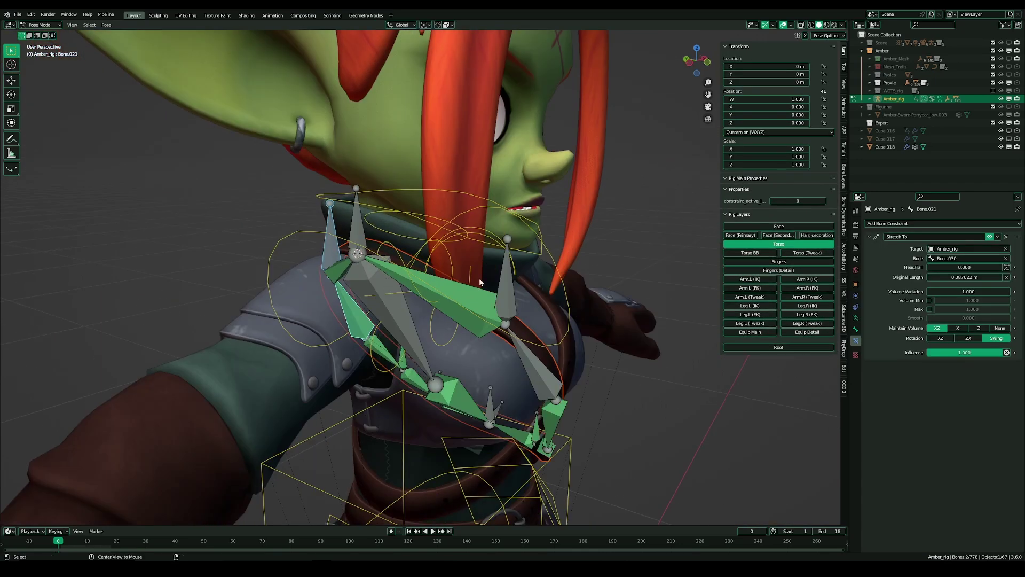
click(539, 365)
shift+click(539, 364)
key(ctrl+shift+c)
click(539, 365)
key(alt+a)
scroll(569, 409, down, 3)
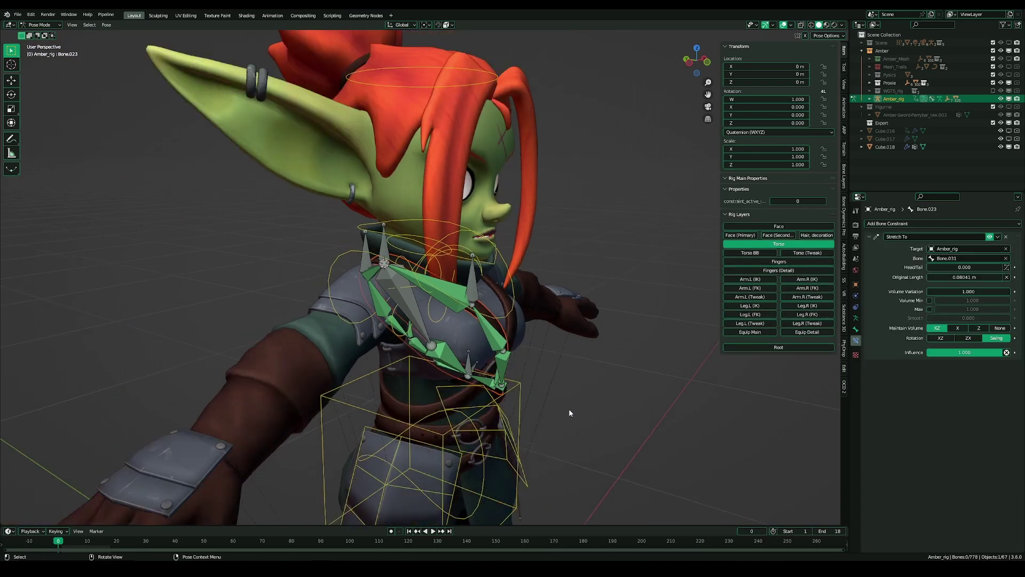
- Set the armature's viewport display to Stick
middle_drag(569, 409, 522, 402)
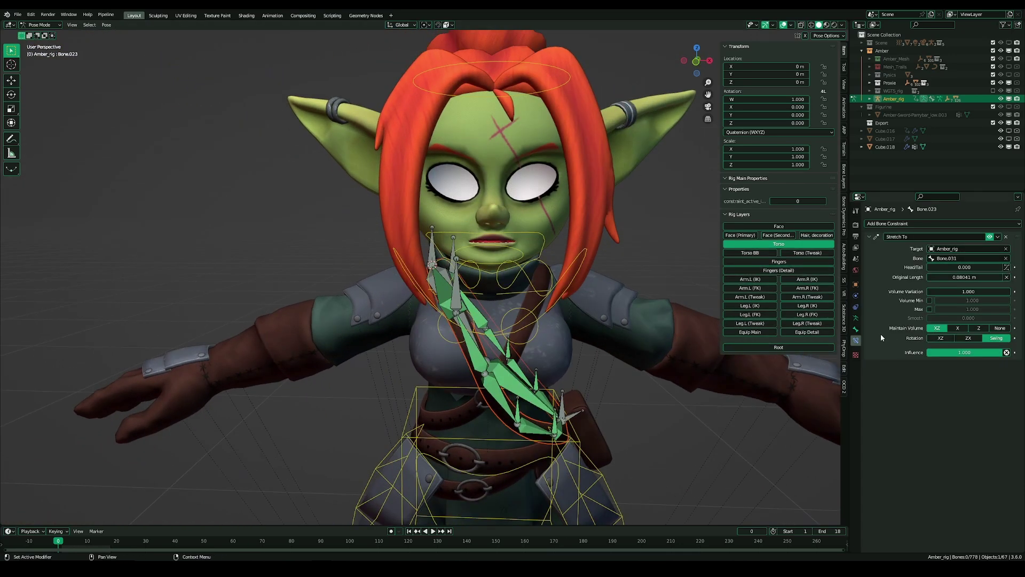
middle_drag(528, 390, 843, 289)
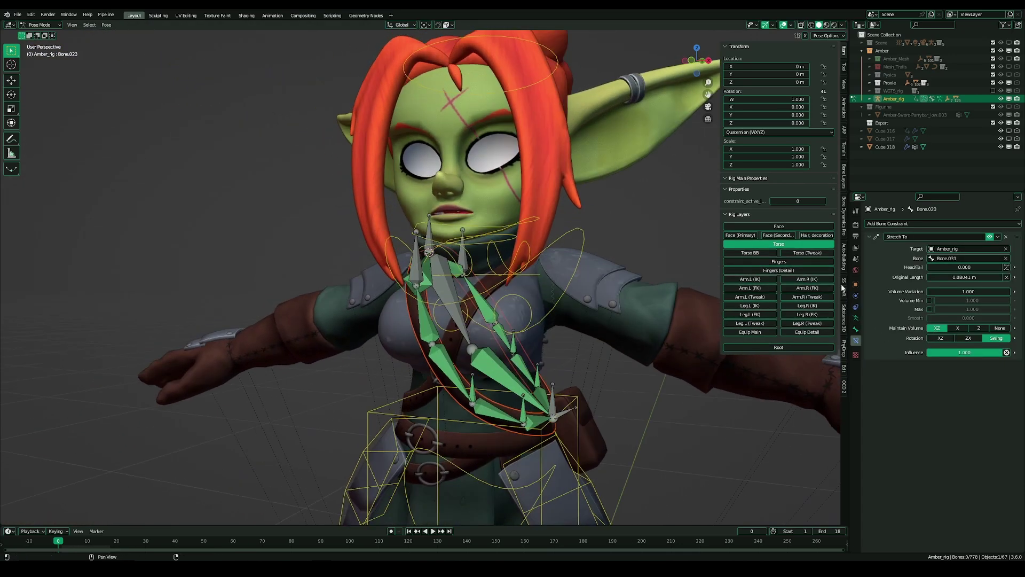
click(856, 319)
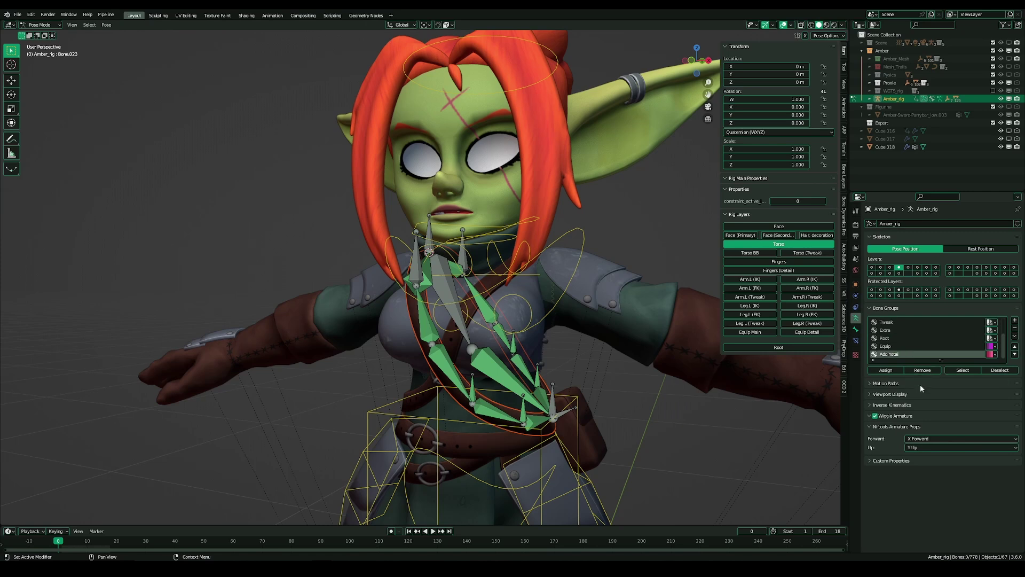
click(915, 427)
click(898, 404)
click(899, 405)
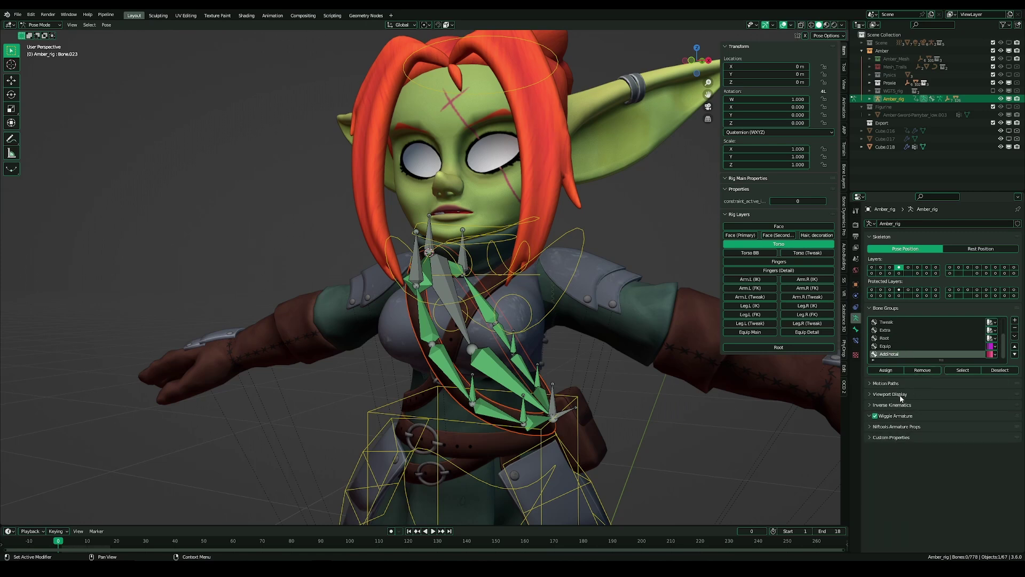
click(890, 393)
click(968, 406)
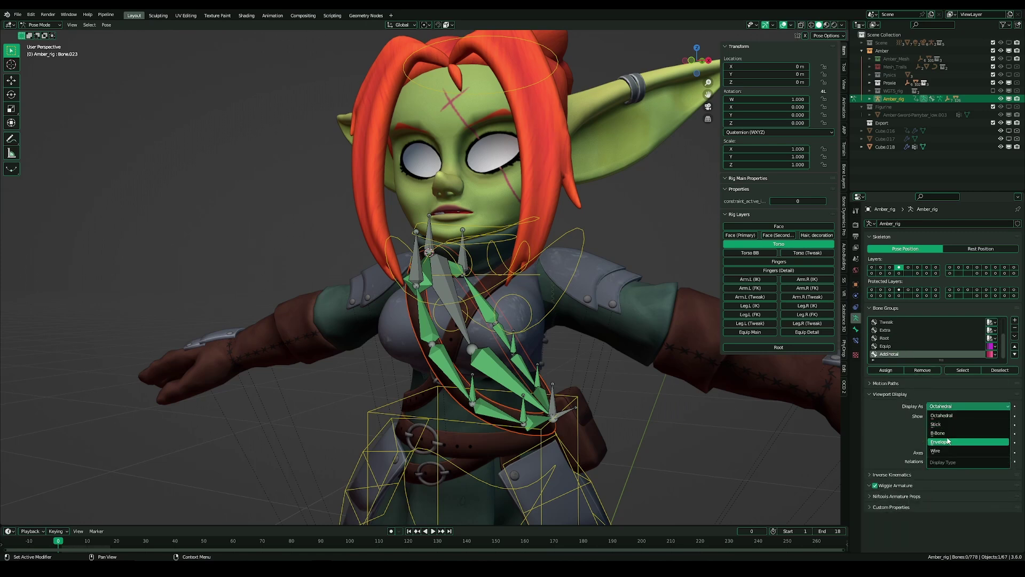
click(943, 424)
scroll(360, 271, up, 3)
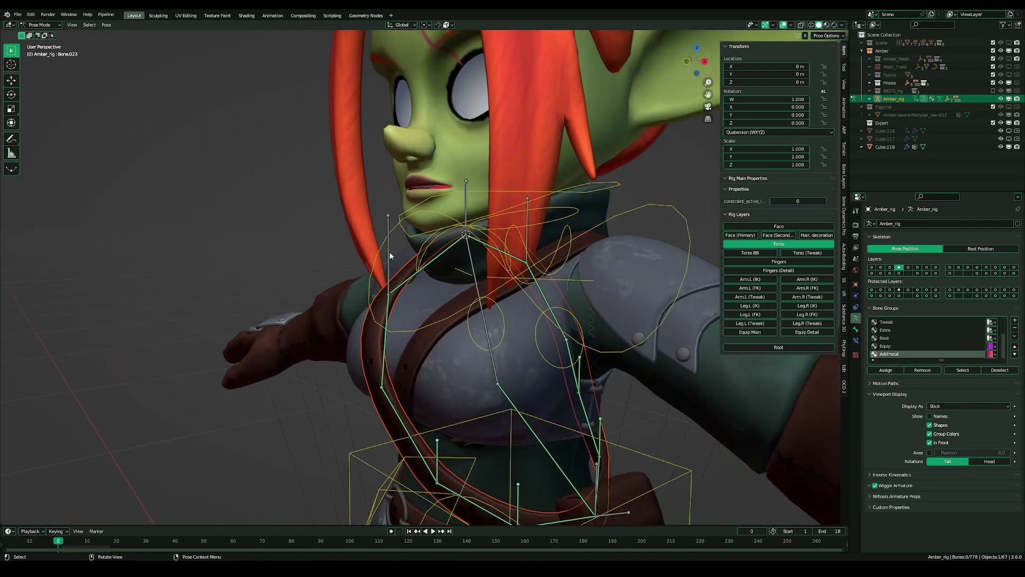
- Test-move the front strap bones to check how they deform, cancelling each move
click(390, 256)
scroll(395, 262, up, 1)
key(g)
right_click(381, 359)
middle_drag(381, 359, 420, 374)
click(536, 398)
click(379, 350)
key(g)
right_click(380, 350)
- Extrude a vertical bone about 0.045 m long upward along Z from the middle joint of the front strap
key(Tab)
shift+middle_drag(421, 374, 505, 327)
key(alt+a)
click(378, 280)
scroll(378, 280, down, 2)
key(g)
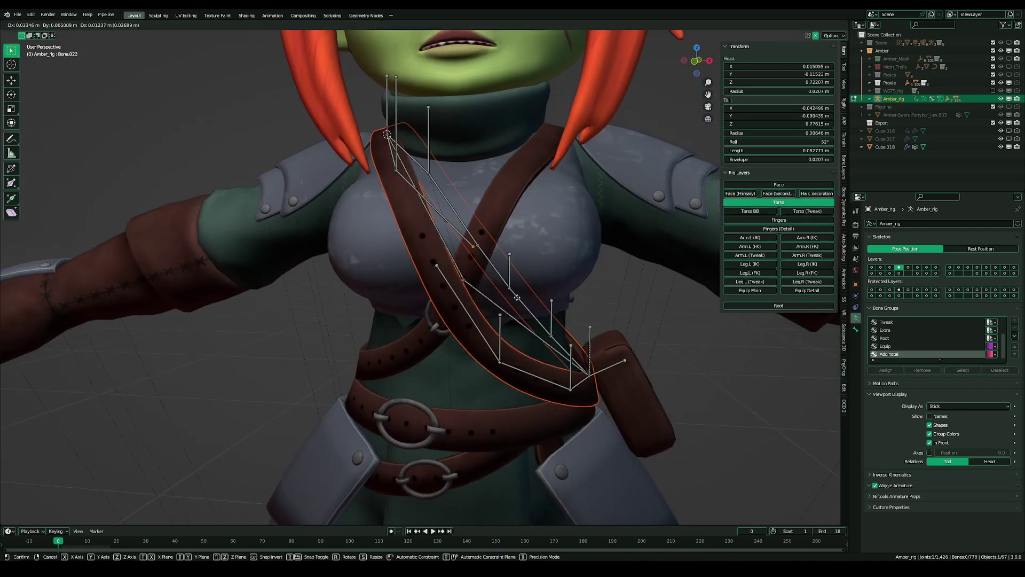
right_click(506, 327)
key(e)
key(z)
click(506, 263)
- Extrude a vertical bone about 0.051 m long upward along Z from the upper joint of the back strap
middle_drag(505, 263, 494, 263)
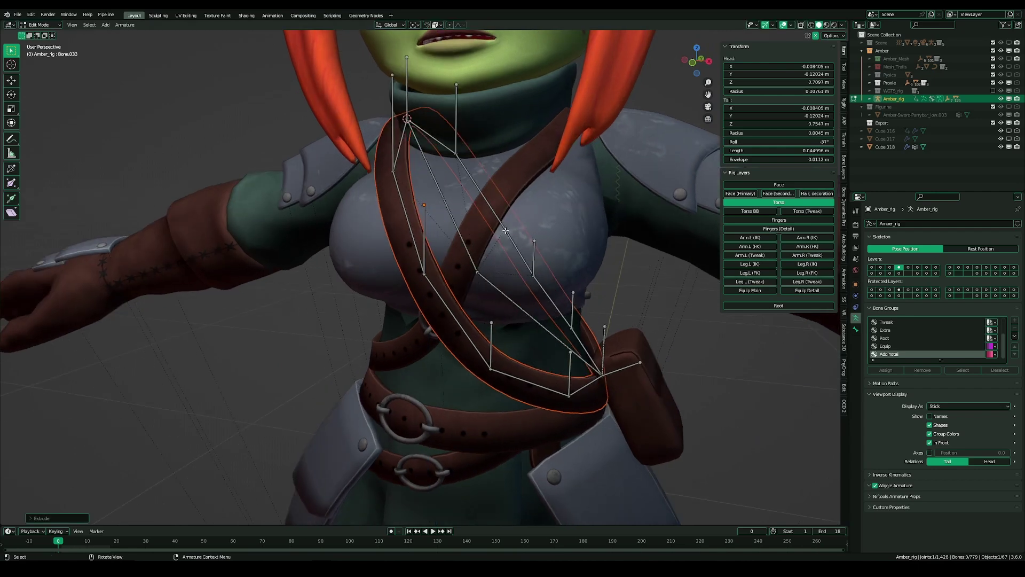
key(e)
key(z)
click(550, 214)
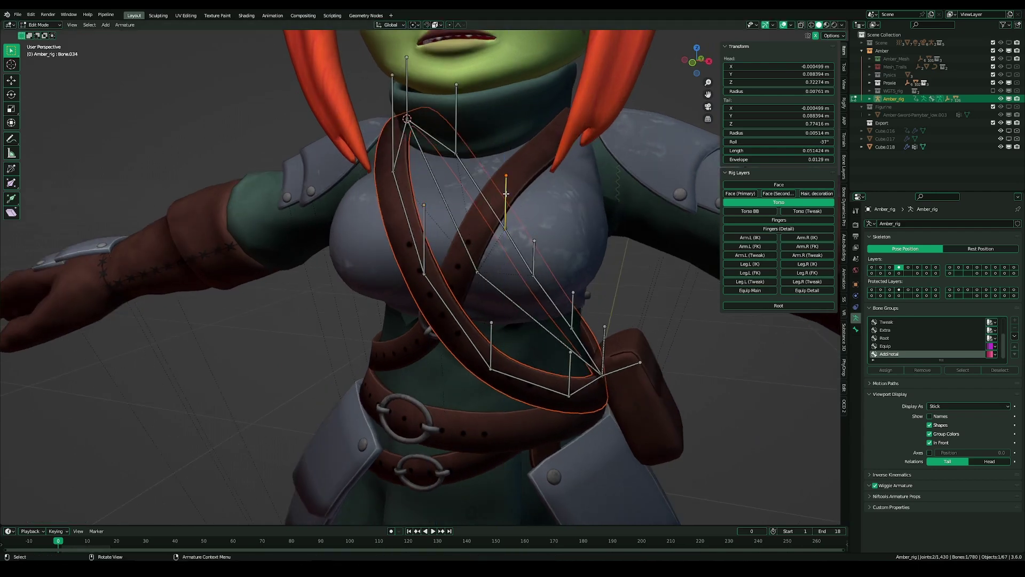
- Parent the two new vertical strap bones, Bone.033 and Bone.034, to Bone.012 with Keep Offset
middle_drag(506, 194, 431, 233)
shift+click(473, 267)
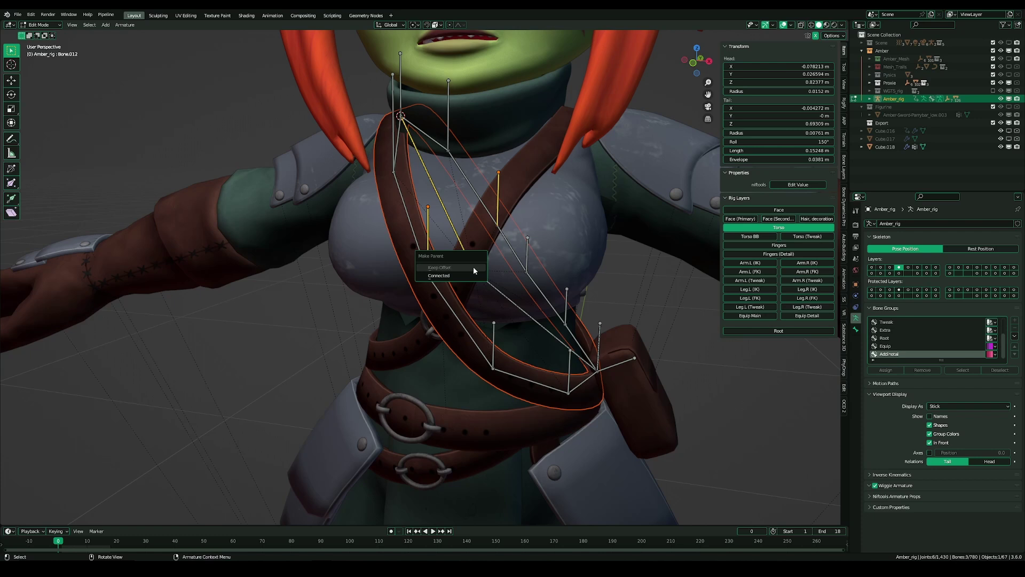
click(473, 268)
click(458, 235)
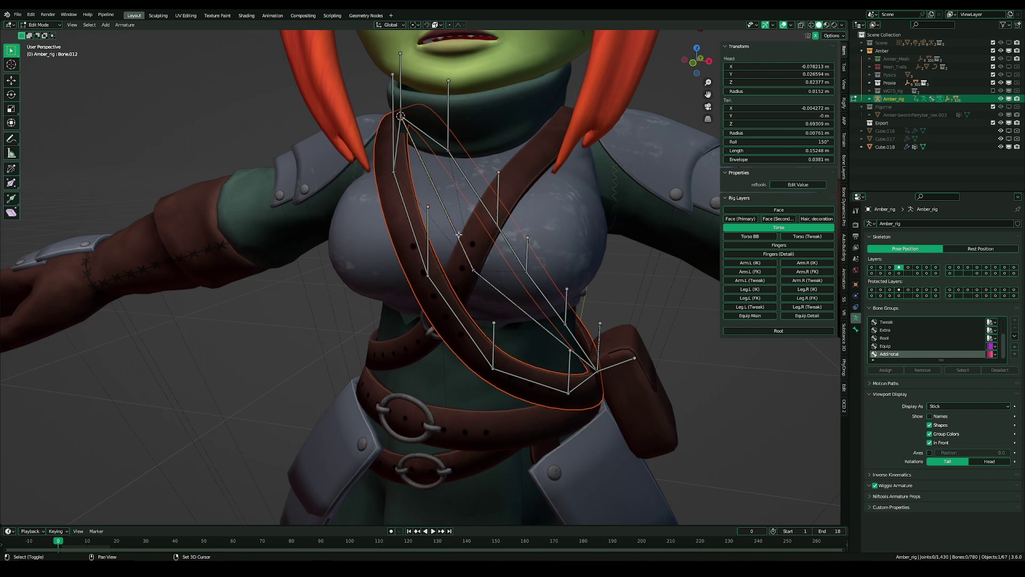
click(497, 202)
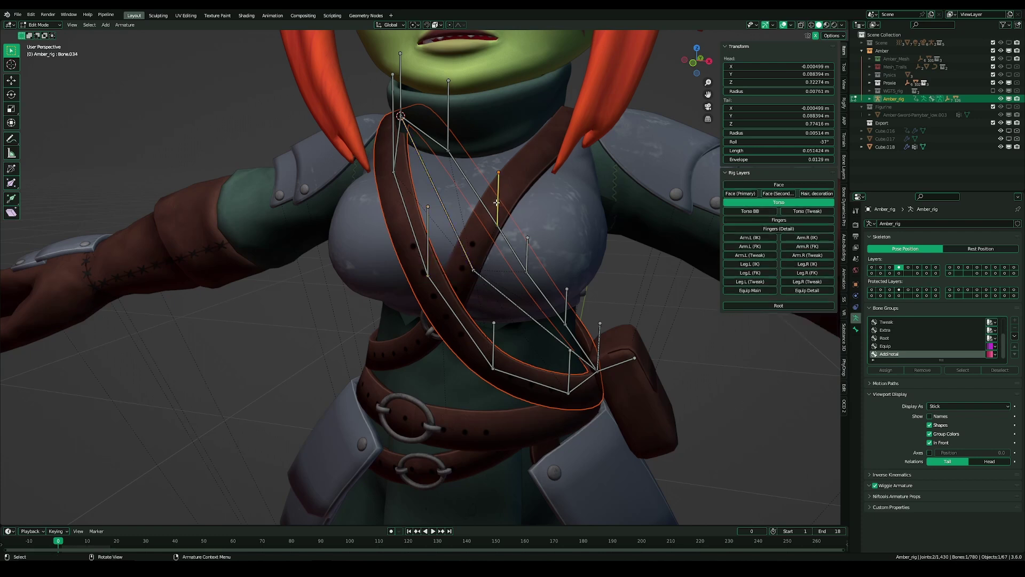
shift+click(454, 222)
click(454, 222)
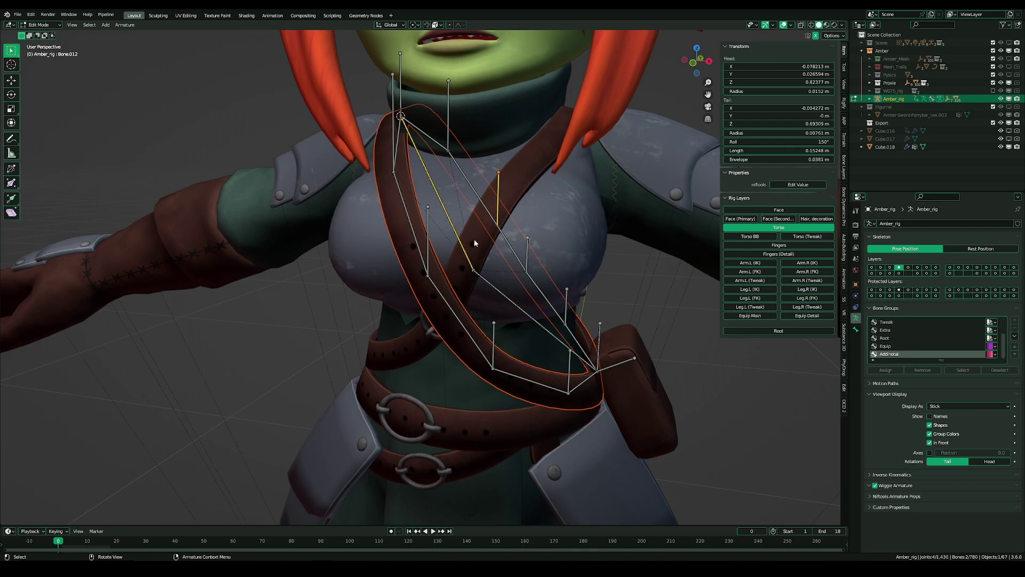
- Test-rotate Bone.012 in pose mode to check the new strap bones, cancelling the rotation
key(ctrl+Tab)
key(r)
right_click(498, 266)
- Parent the two front strap bones that meet at the middle joint to the vertical Bone.033
middle_drag(498, 266, 480, 238)
scroll(480, 239, up, 1)
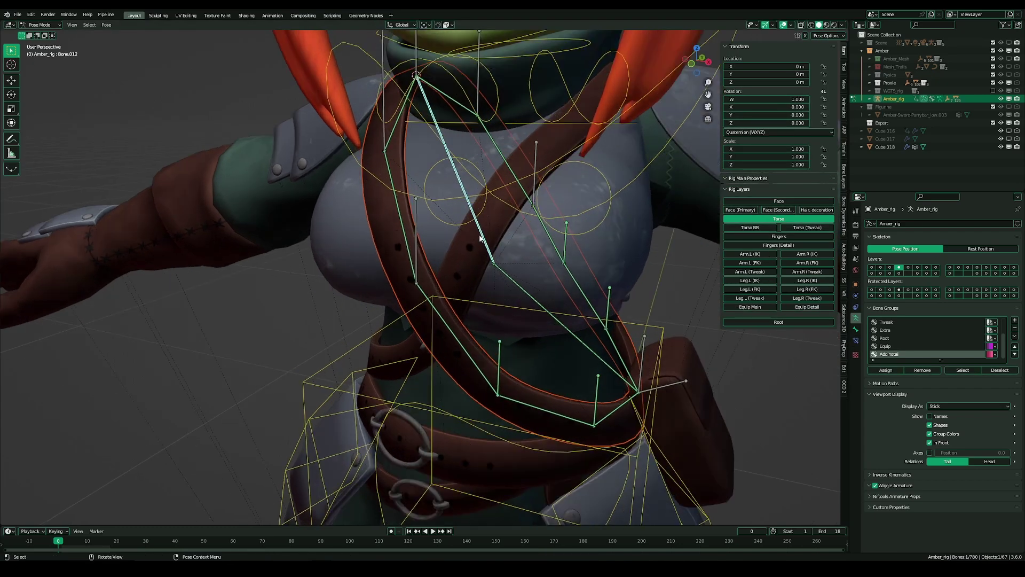
middle_drag(420, 266, 411, 254)
click(407, 290)
key(Tab)
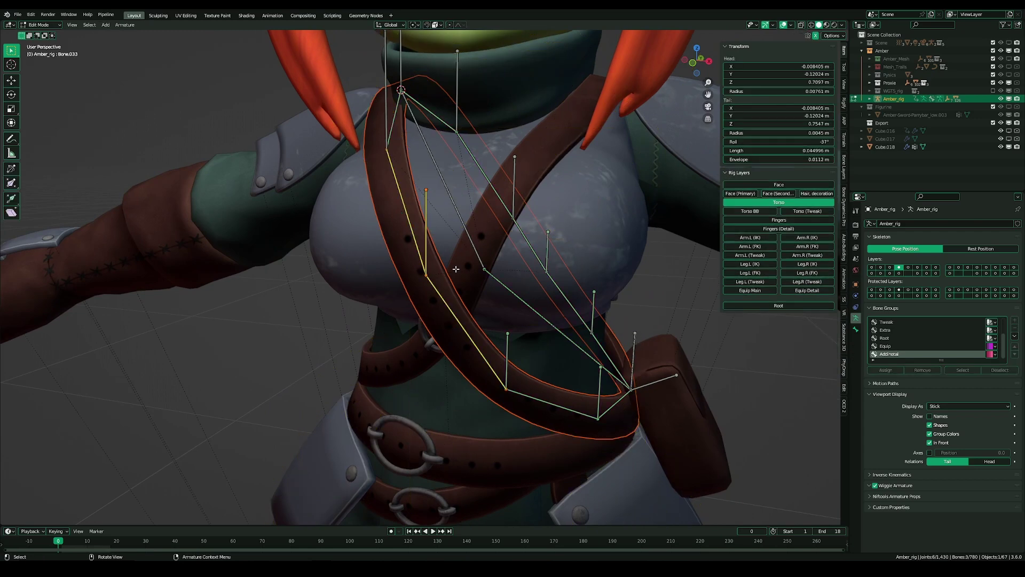
key(ctrl+p)
click(457, 270)
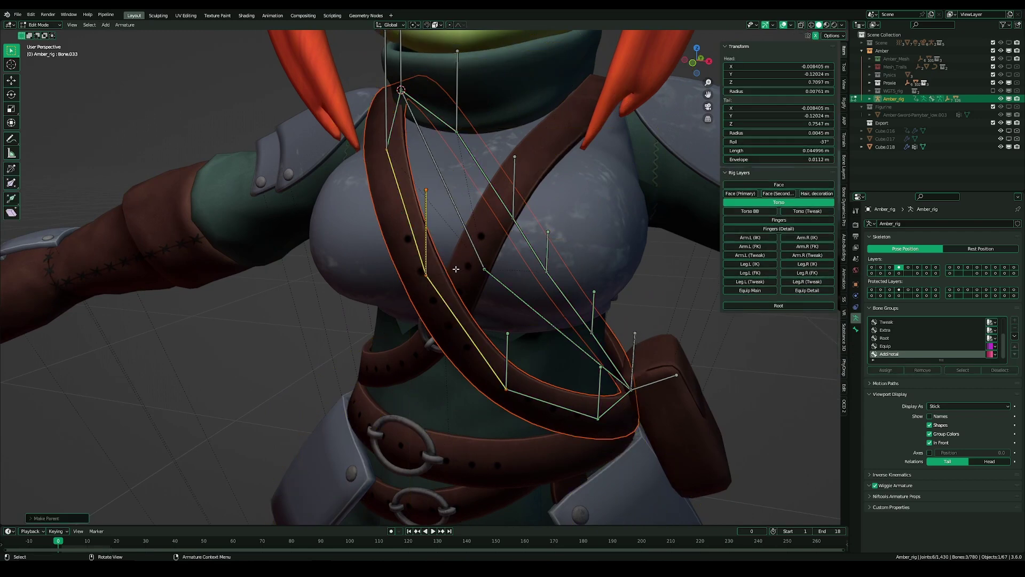
- Test-move Bone.033 in pose mode to check the front strap, cancelling the move
key(Tab)
key(g)
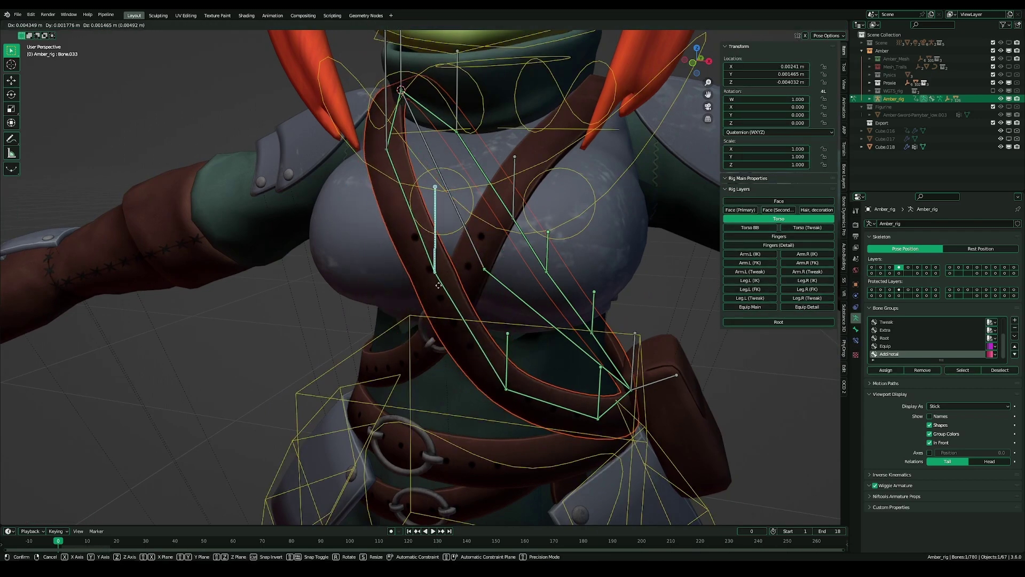
right_click(549, 216)
- Try parenting the vertical Bone.034 with the two back strap bones, Bone.021 and Bone.018, that meet at its base
shift+click(514, 224)
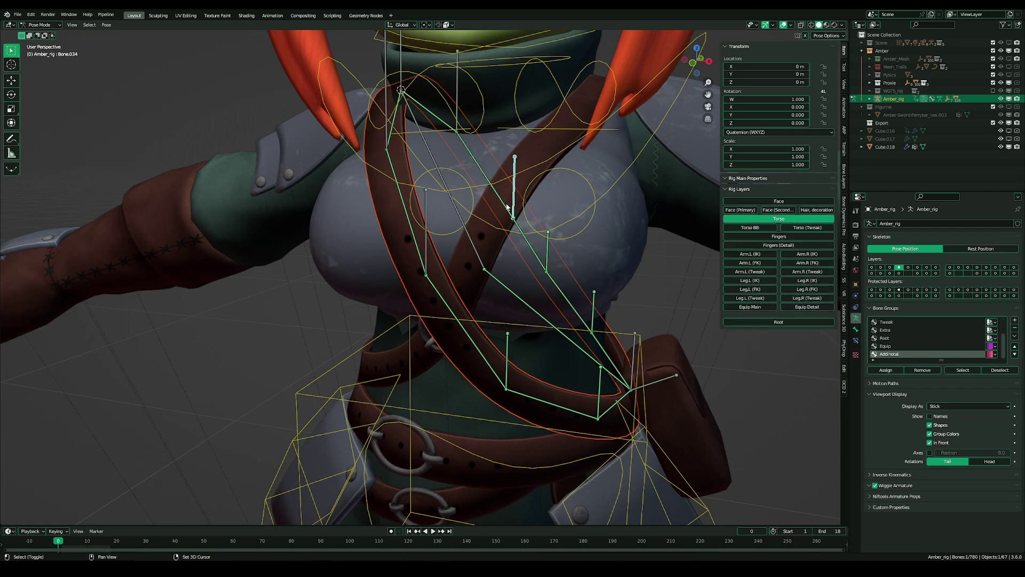
key(Tab)
key(ctrl+p)
click(509, 246)
key(Tab)
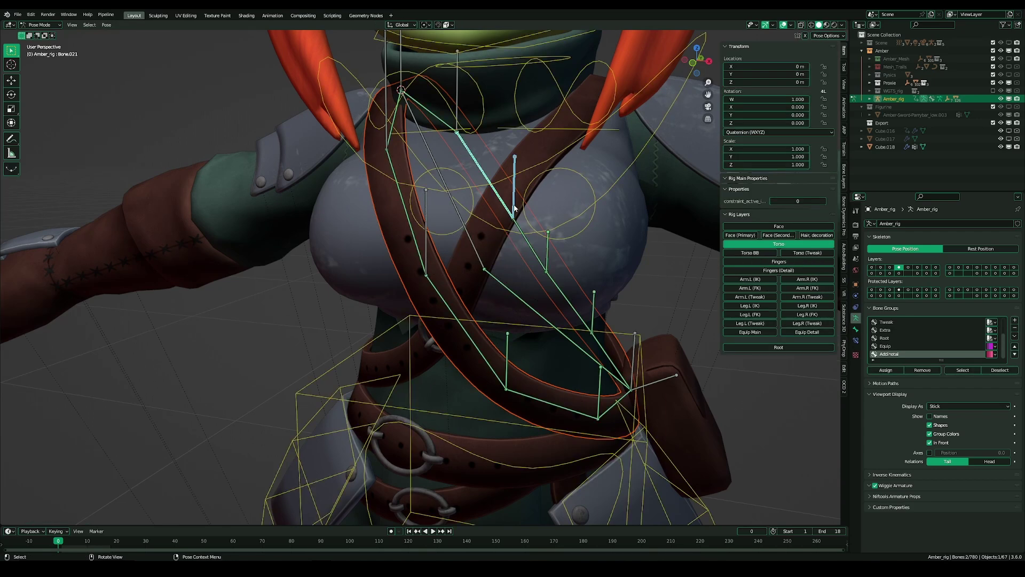
click(516, 213)
shift+click(521, 233)
key(Tab)
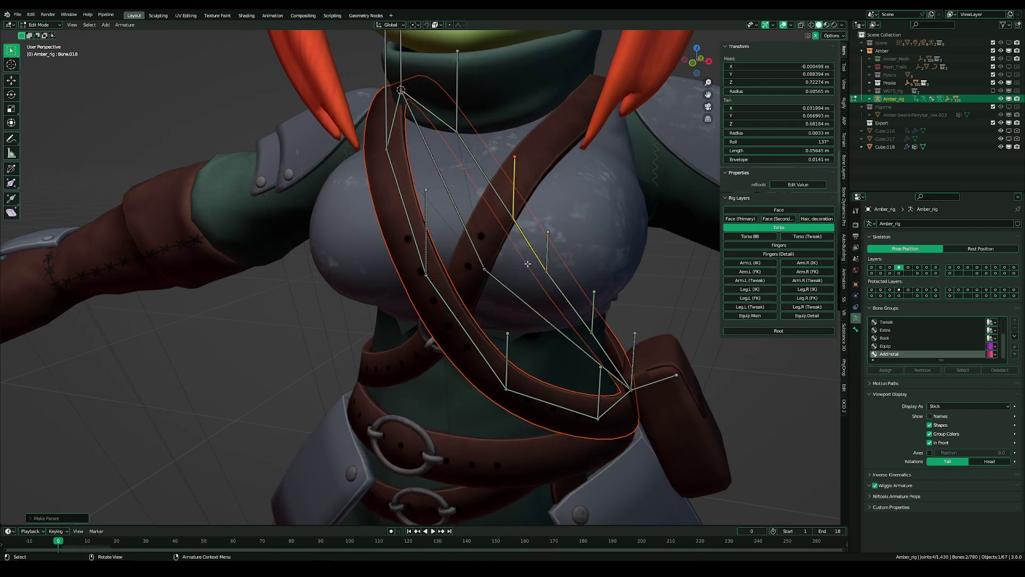
key(ctrl+Tab)
- Test-move Bone.034 in pose mode from behind to check how the back strap follows, cancelling the move
click(425, 248)
middle_drag(424, 248, 386, 322)
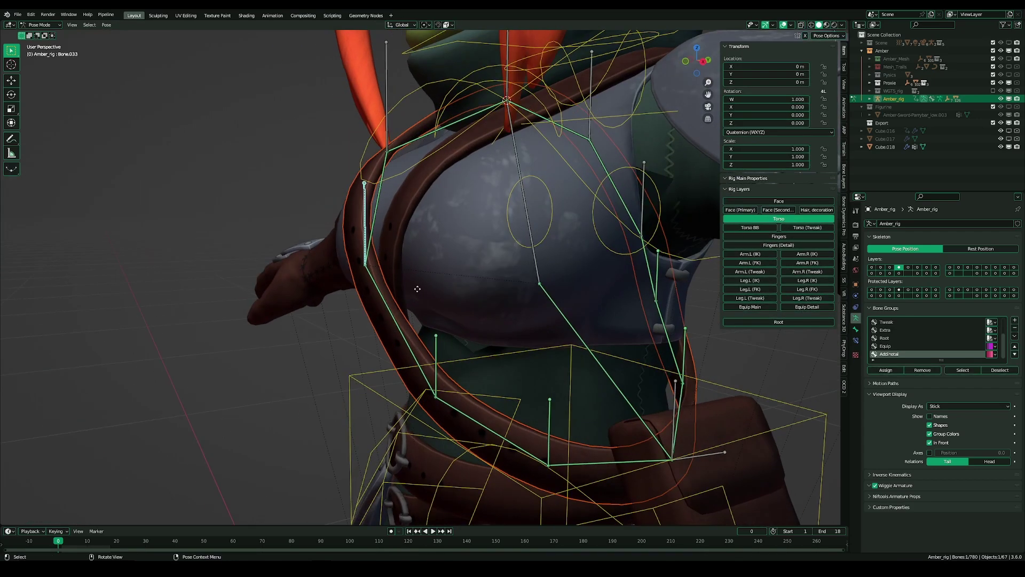
scroll(385, 323, down, 4)
middle_drag(689, 298, 537, 316)
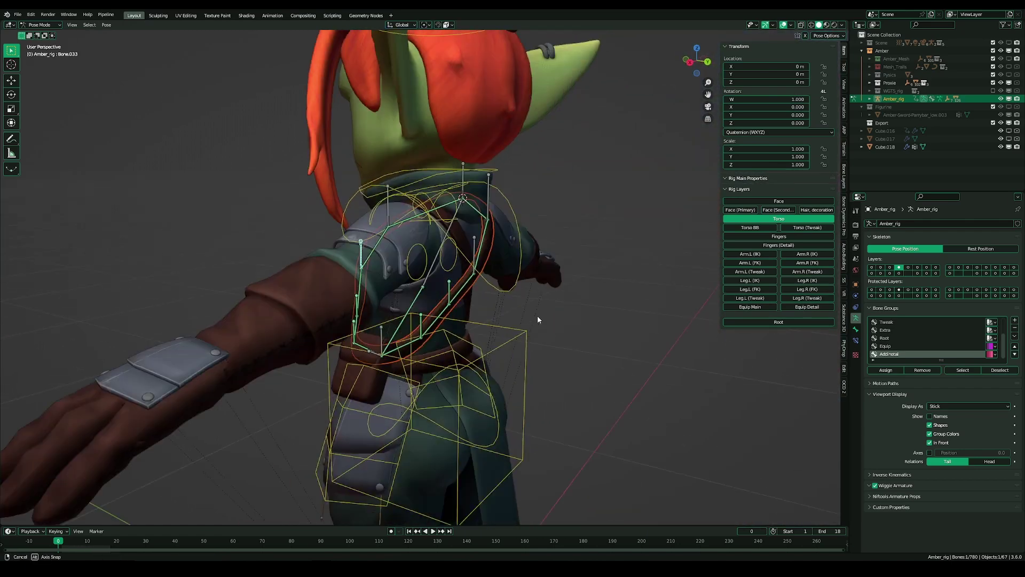
scroll(538, 315, up, 2)
click(490, 253)
key(g)
right_click(512, 276)
scroll(499, 279, up, 3)
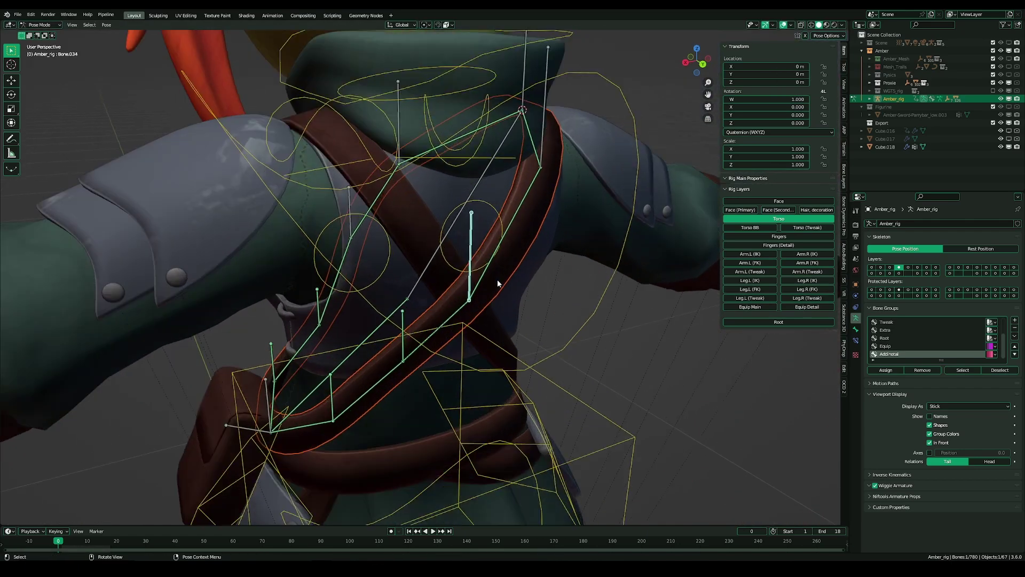
- Parent the two back strap bones that meet at the base of the vertical Bone.034 to that bone
key(Tab)
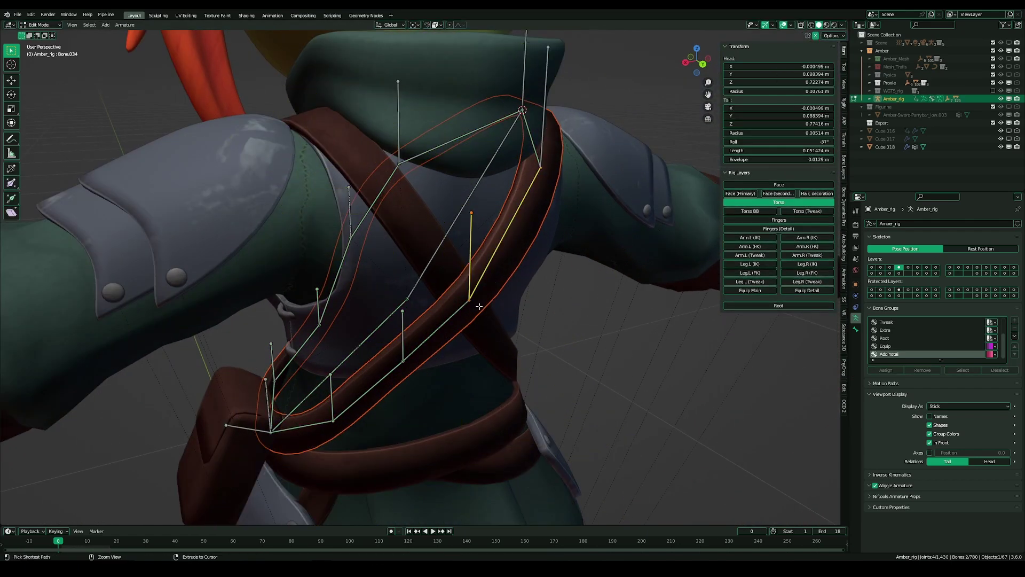
key(ctrl+p)
click(479, 306)
key(Tab)
click(460, 311)
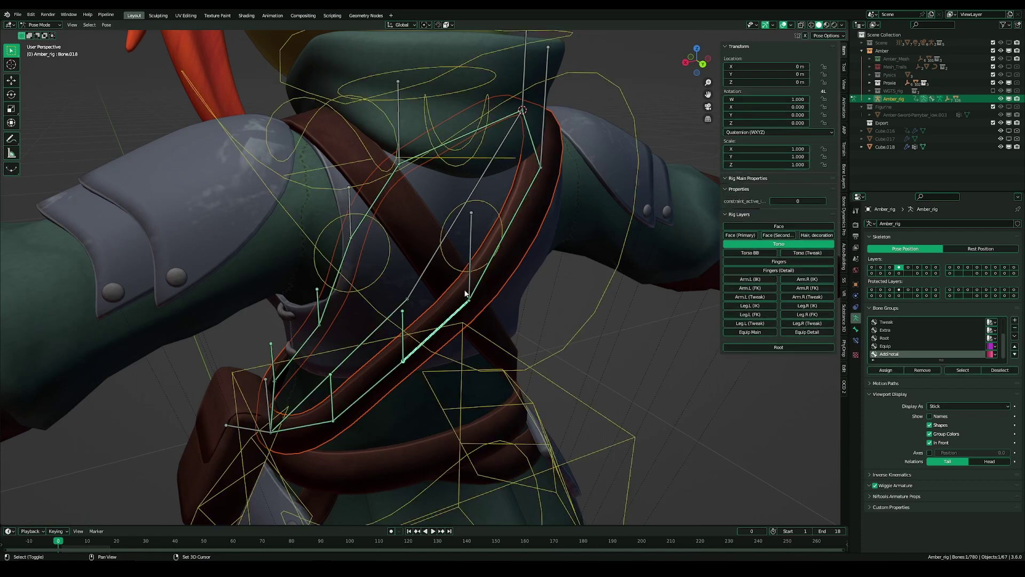
shift+click(468, 290)
key(Tab)
key(ctrl+p)
click(468, 292)
key(Tab)
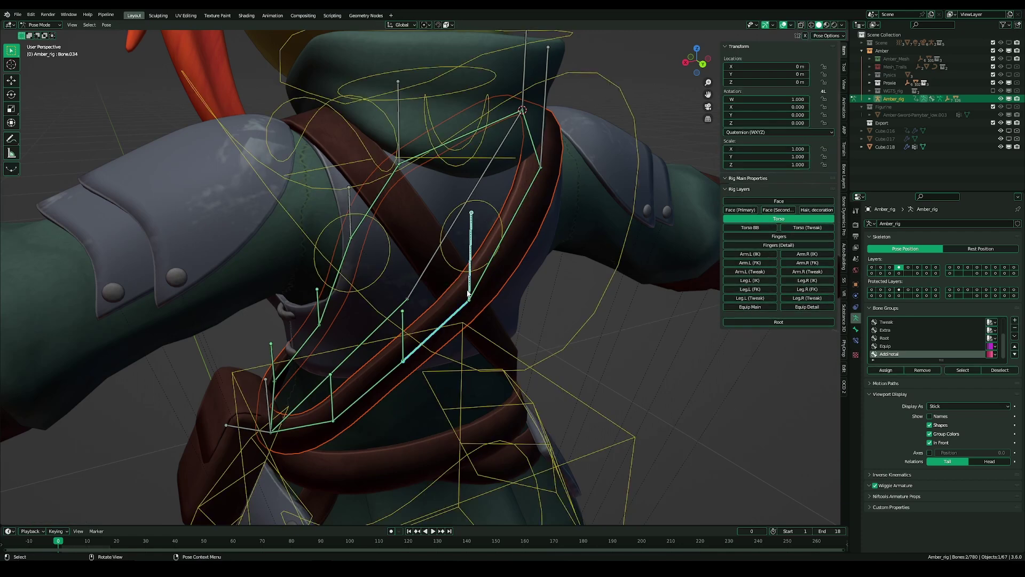
- Parent the vertical back strap bone, Bone.034, to Bone.012
key(Tab)
click(484, 173)
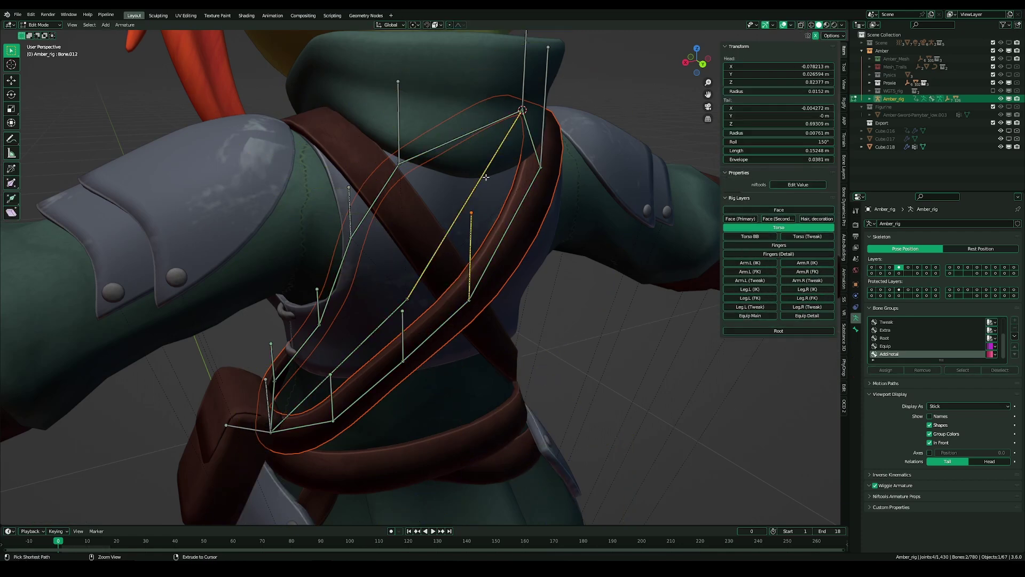
key(ctrl+p)
click(486, 175)
key(Tab)
- Test-move Bone.034 in pose mode to check its corrected parenting, cancelling the move
click(469, 244)
scroll(462, 278, down, 4)
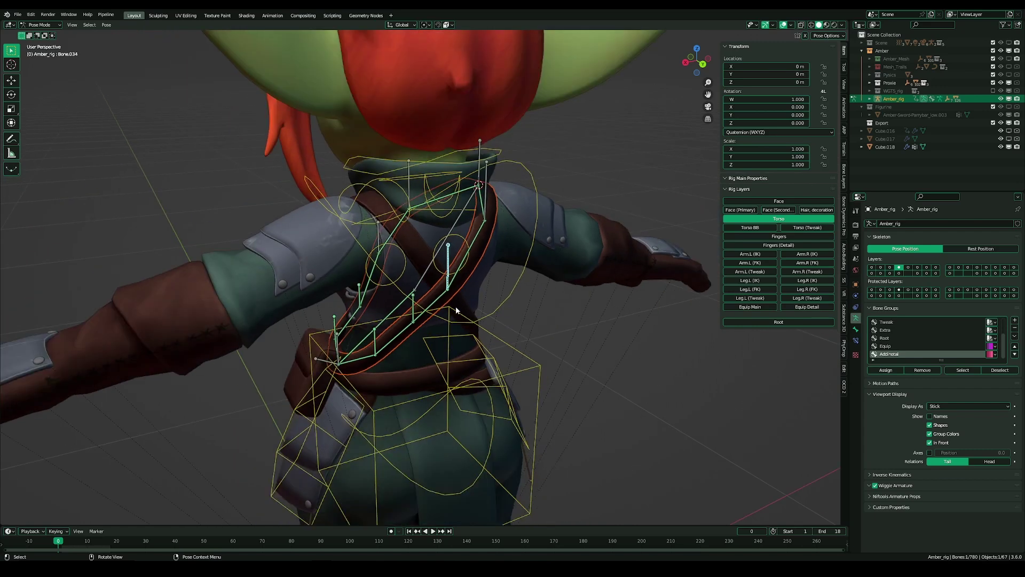
middle_drag(456, 306, 427, 300)
key(g)
right_click(395, 330)
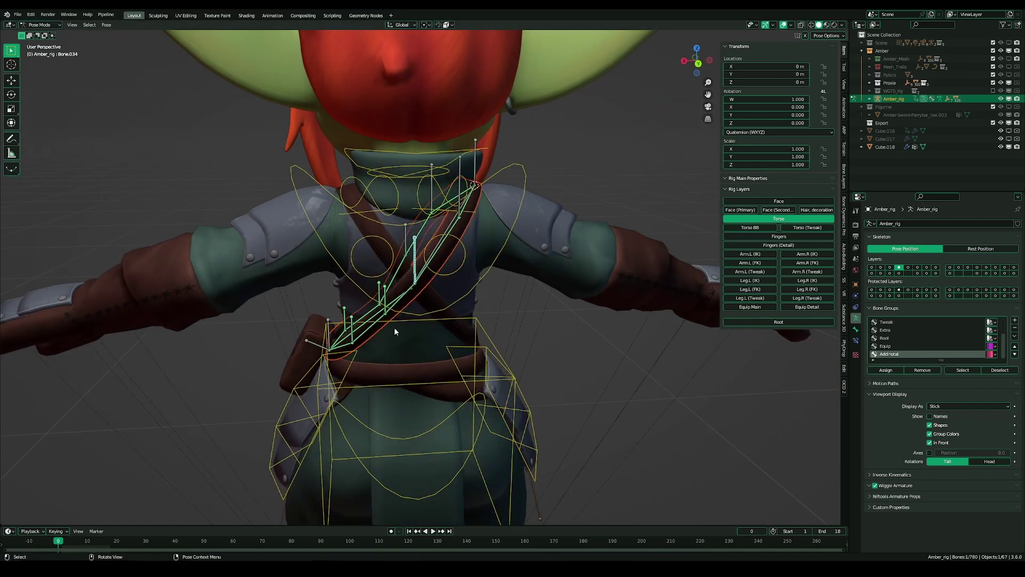
middle_drag(394, 330, 438, 325)
scroll(438, 325, up, 4)
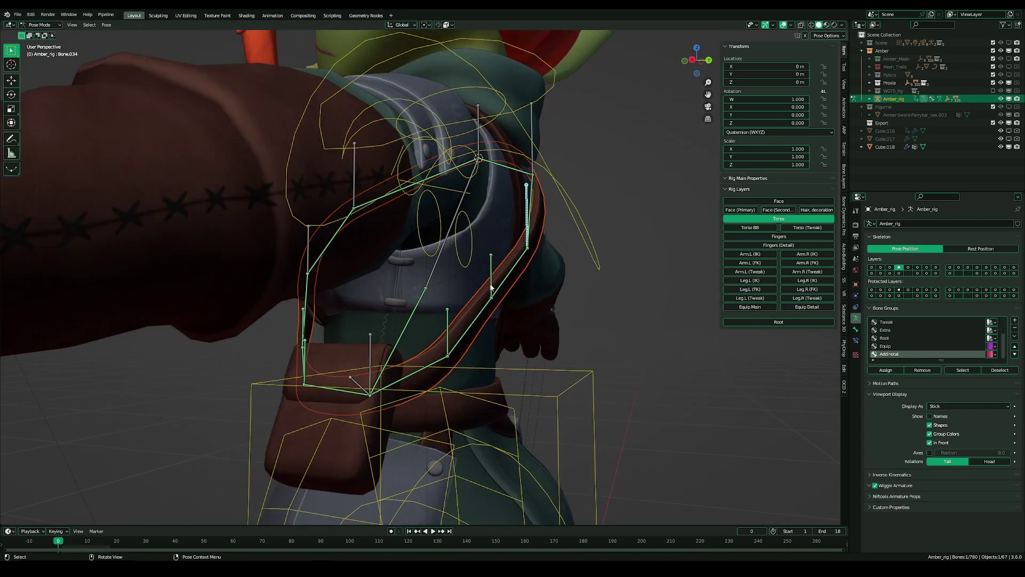
- Test-move the strap control Bone.028 near the pouch and inspect the strap from the side
click(491, 287)
key(g)
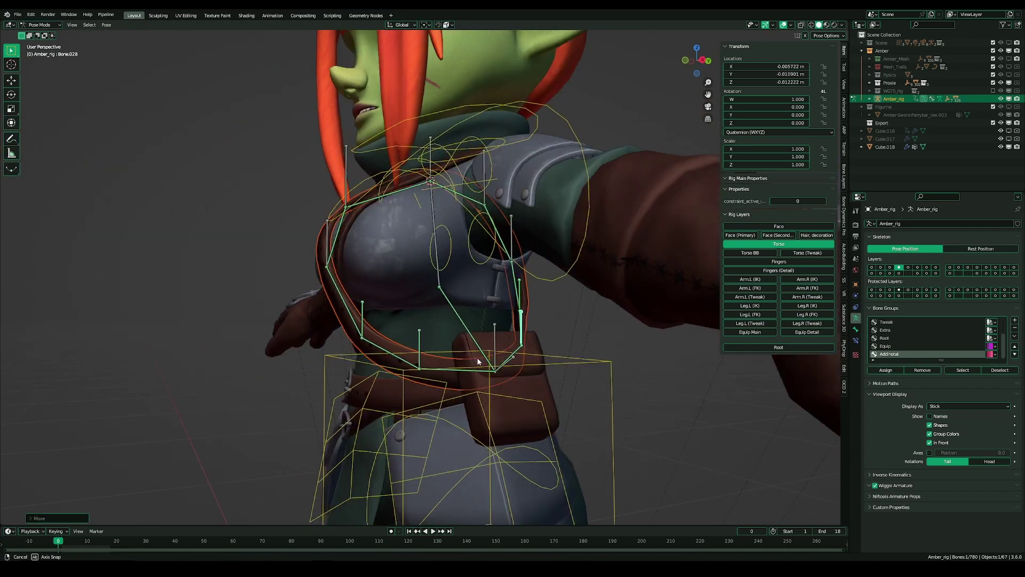
key(Escape)
middle_drag(373, 343, 408, 348)
click(408, 349)
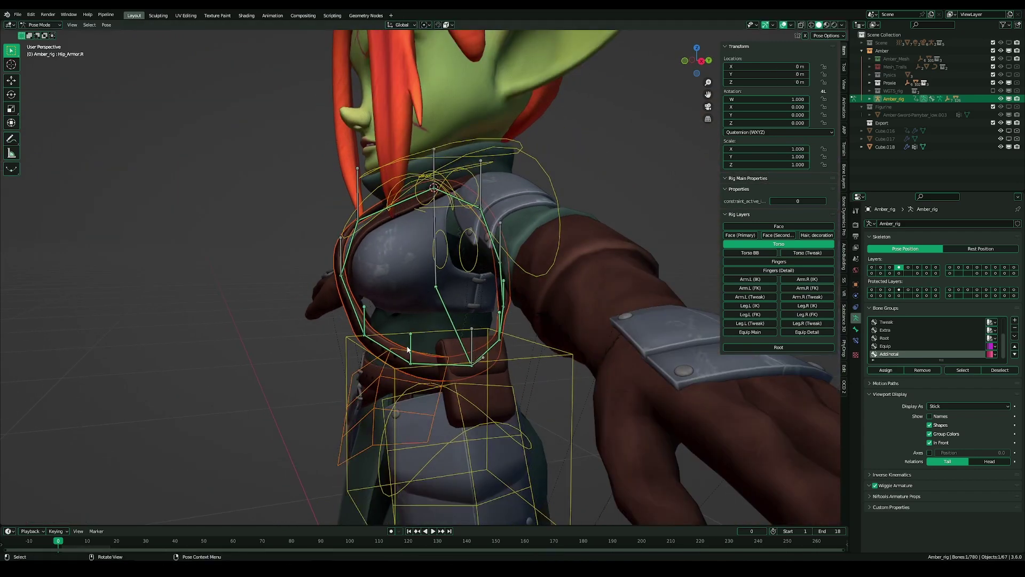
click(415, 358)
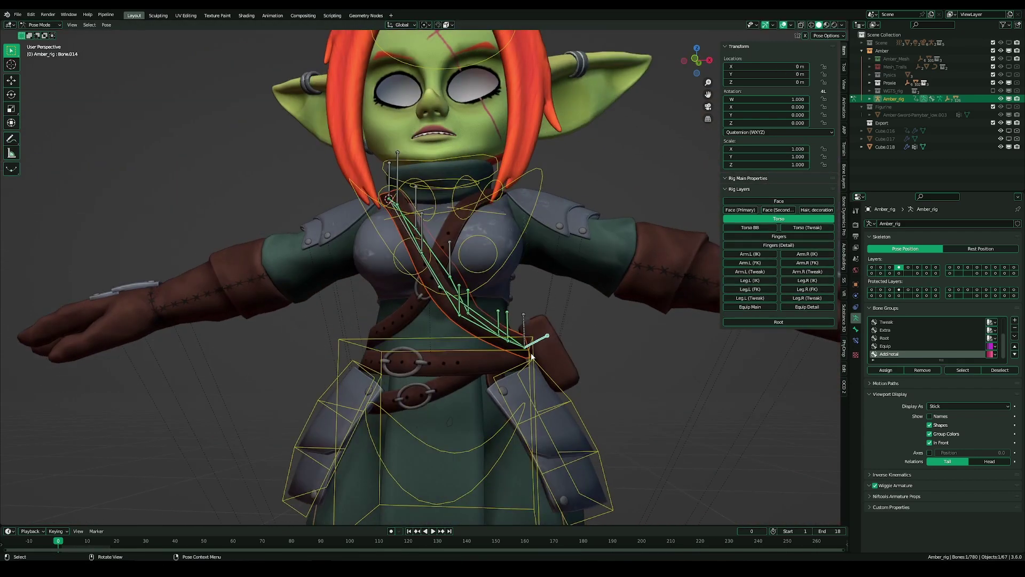
- Test-move and test-rotate the pouch control Bone.029, cancelling both transforms
middle_drag(535, 371, 535, 275)
key(g)
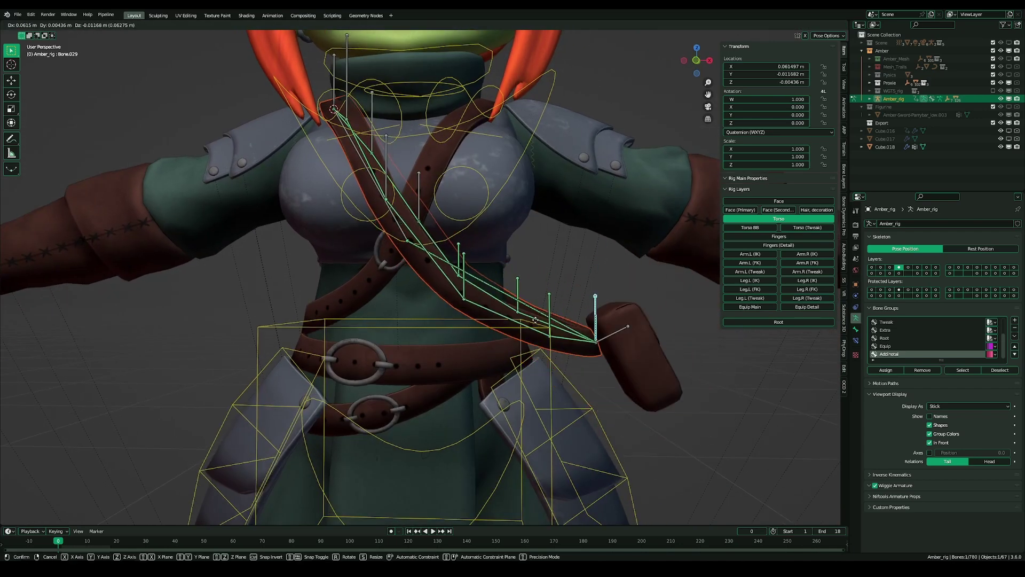
right_click(606, 292)
middle_drag(607, 292, 591, 281)
key(r)
right_click(527, 278)
- Move Bone.029 outward to test the strap stretching toward the pouch, and clear the bone's location
key(g)
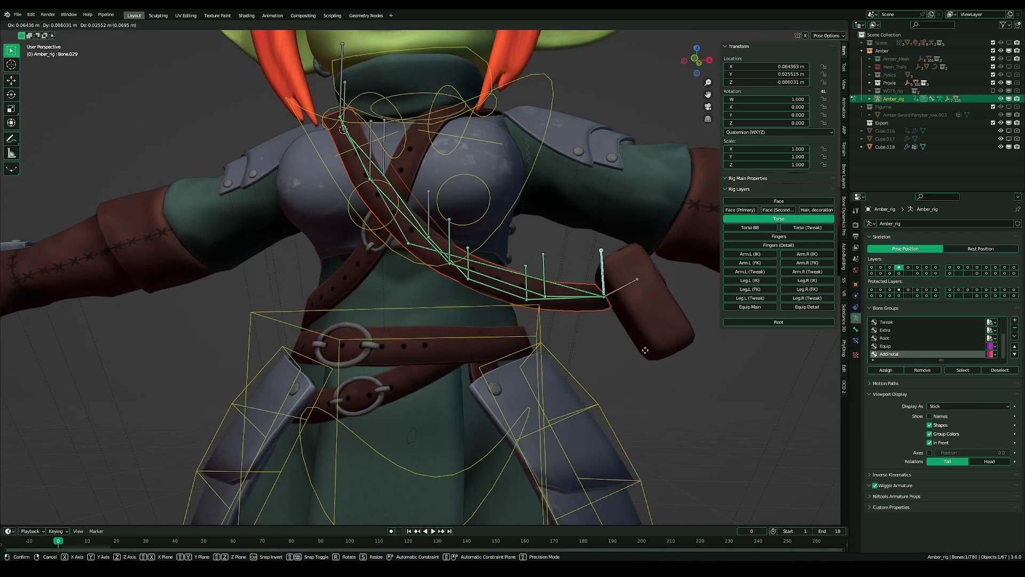
click(601, 251)
key(r)
right_click(592, 244)
middle_drag(591, 244, 590, 258)
key(g)
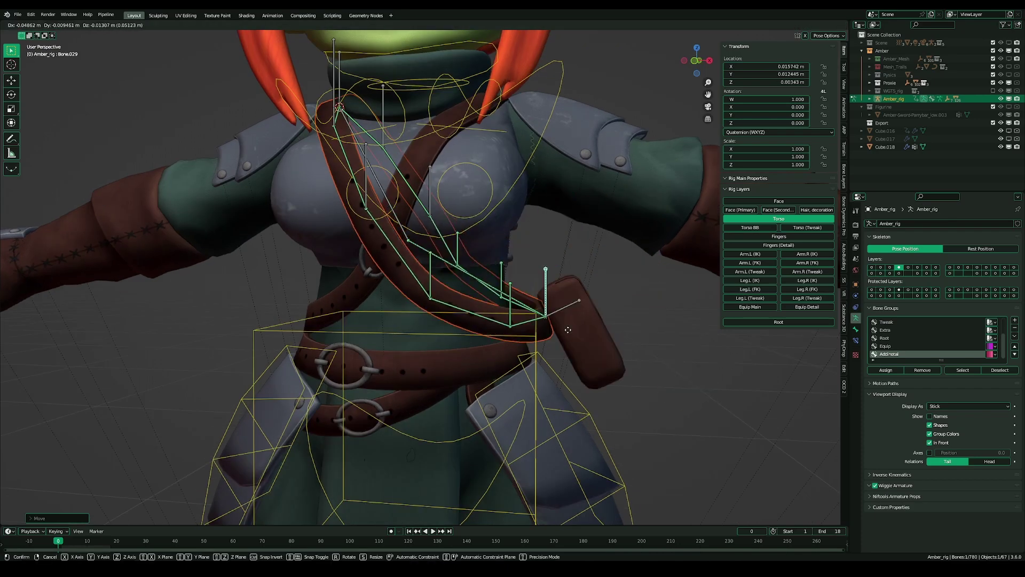
right_click(549, 322)
key(alt+g)
- Test-move Bone.029 from the front and the back to check the strap deformation, cancelling each move
middle_drag(549, 322, 567, 453)
key(g)
key(Escape)
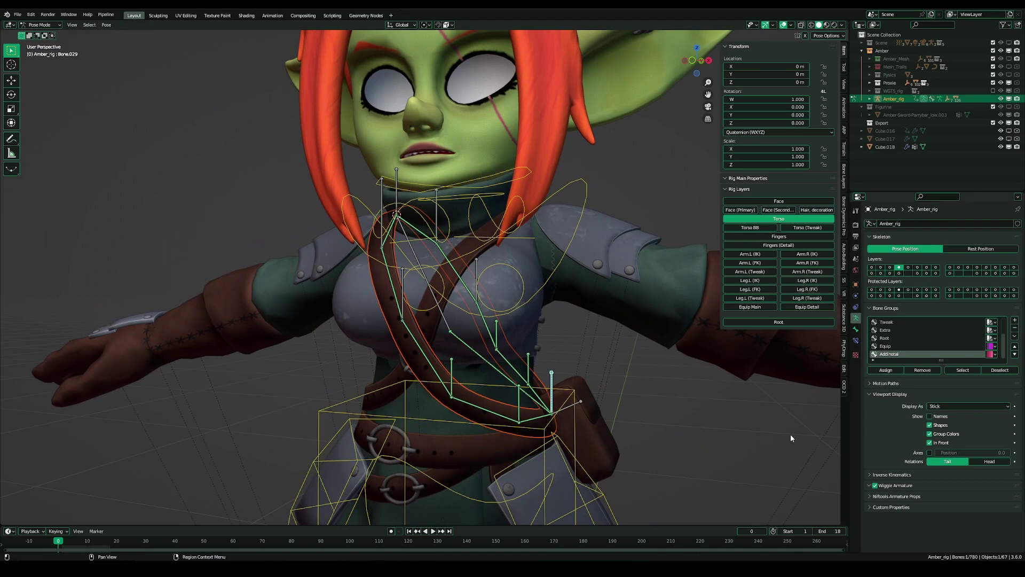
scroll(557, 364, down, 2)
middle_drag(556, 364, 540, 341)
scroll(413, 421, up, 2)
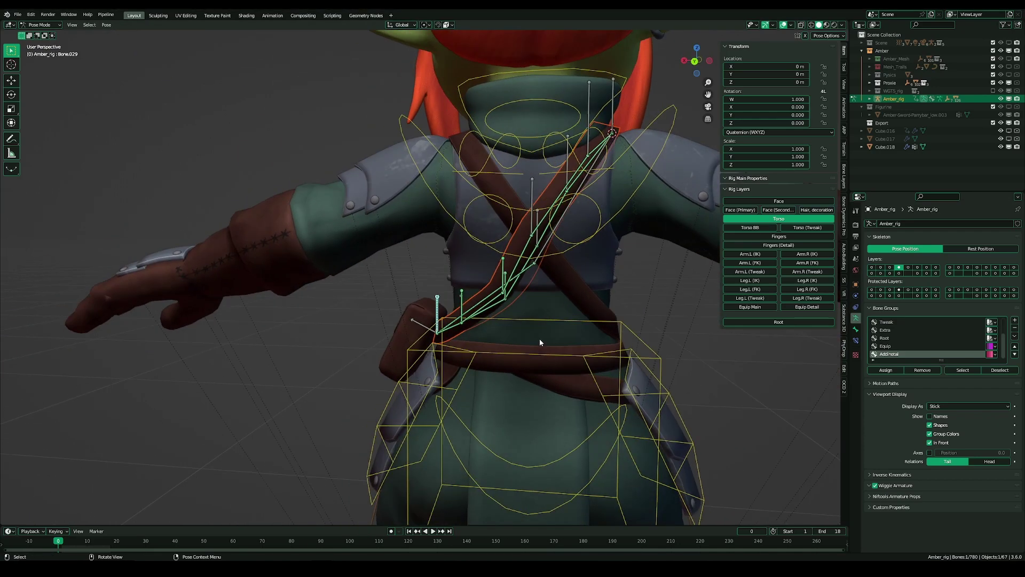
key(g)
right_click(479, 336)
- Recheck the strap and pouch from the front with another test move of Bone.029, cancelling it
scroll(502, 369, down, 3)
scroll(389, 367, up, 3)
mouse_move(501, 368)
middle_down()
mouse_move(389, 366)
mouse_move(495, 378)
middle_up()
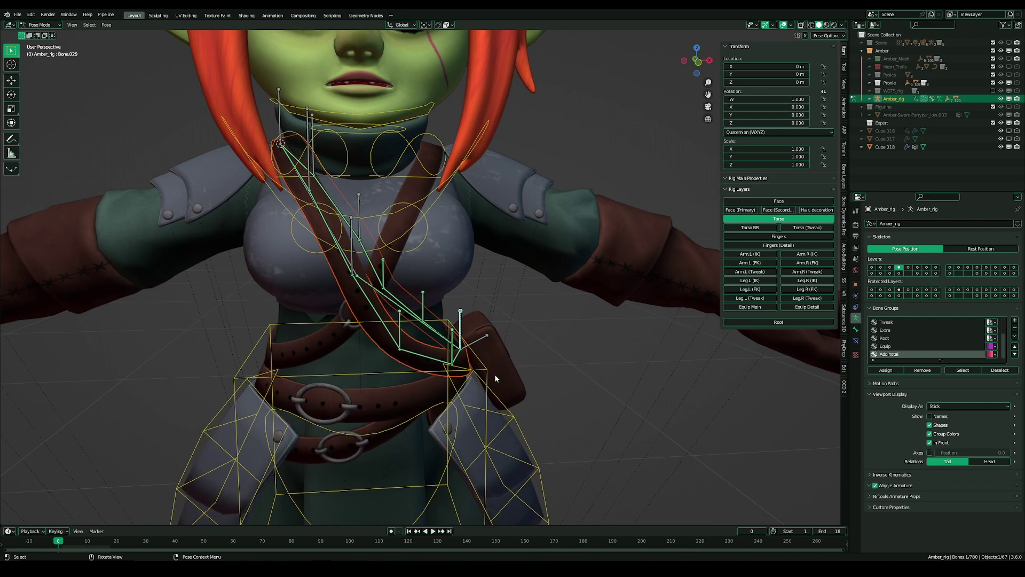
scroll(412, 280, down, 3)
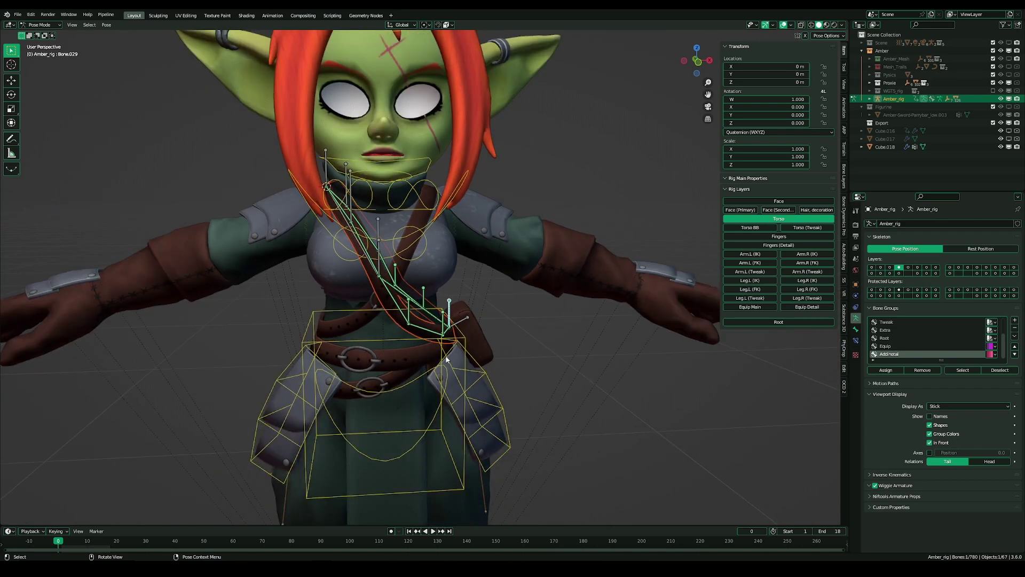
middle_drag(412, 280, 412, 357)
scroll(310, 265, up, 4)
middle_drag(309, 265, 453, 336)
key(g)
key(Escape)
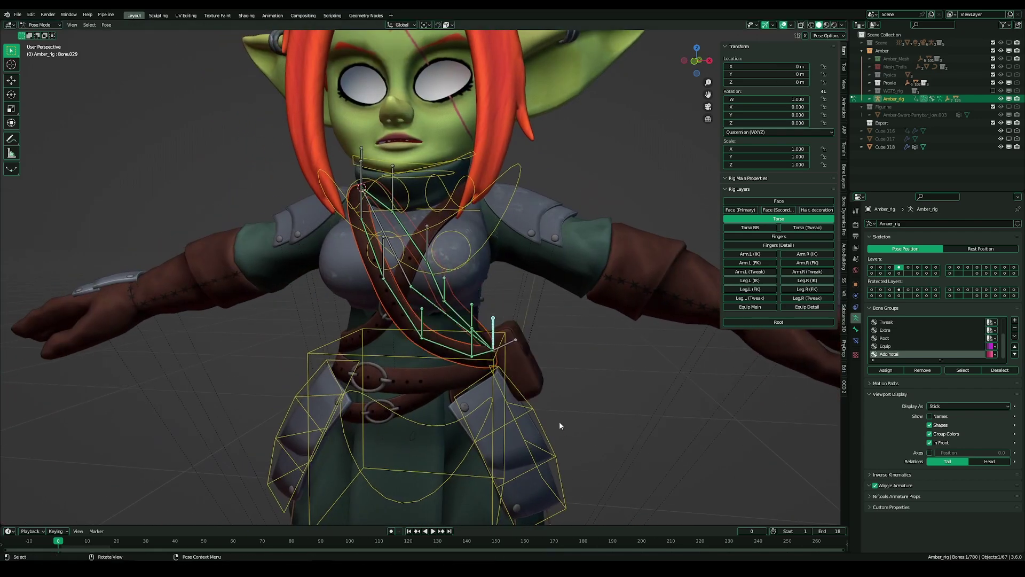
- Examine the rigged chest strap and pouch on the character from several angles and distances
middle_drag(556, 424, 535, 419)
mouse_move(549, 423)
middle_down()
mouse_move(567, 424)
mouse_move(548, 426)
mouse_move(550, 446)
mouse_move(565, 447)
mouse_move(534, 422)
middle_up()
scroll(554, 425, up, 3)
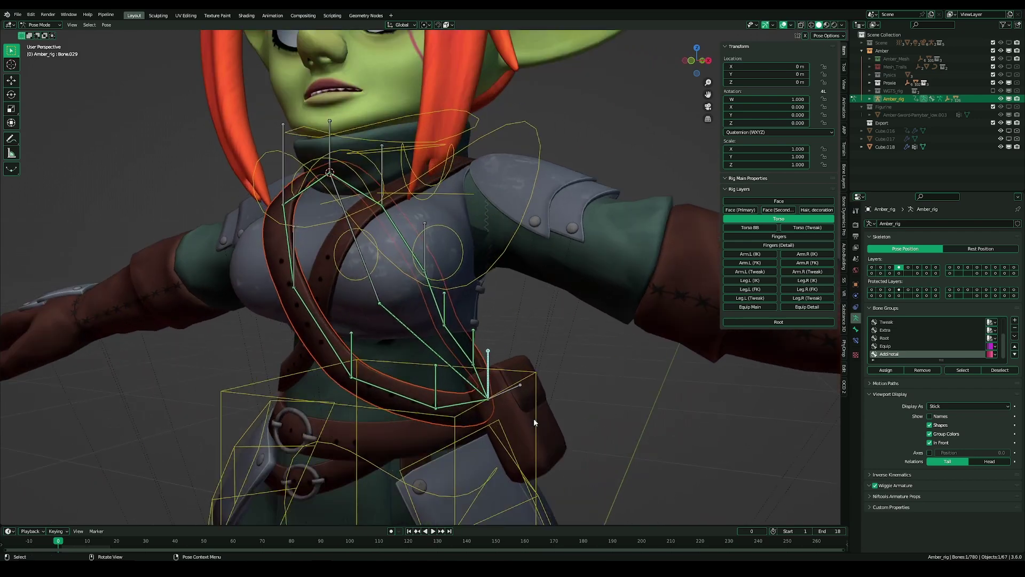
scroll(534, 419, down, 4)
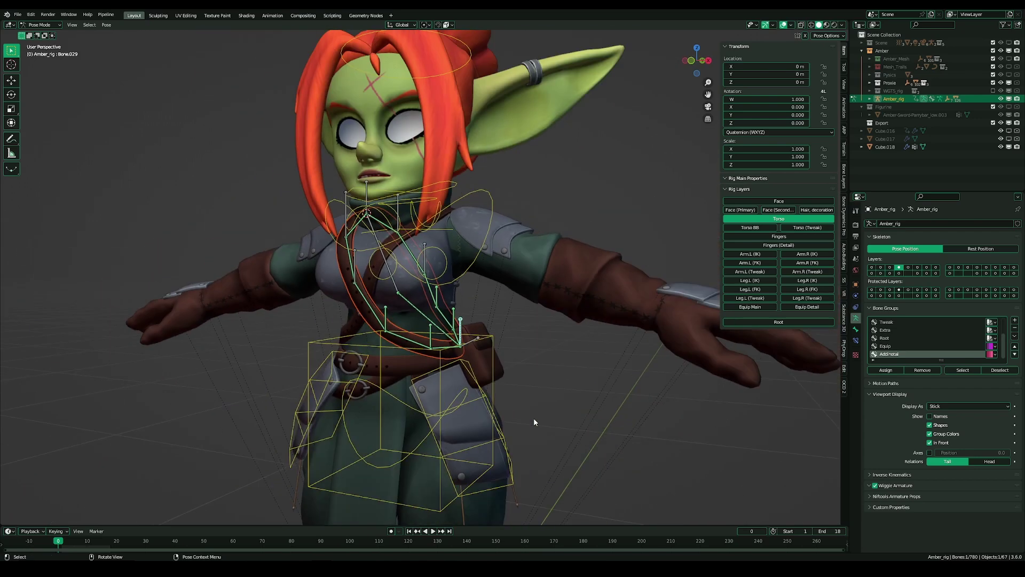
middle_drag(534, 419, 511, 408)
scroll(433, 417, up, 2)
scroll(540, 421, up, 4)
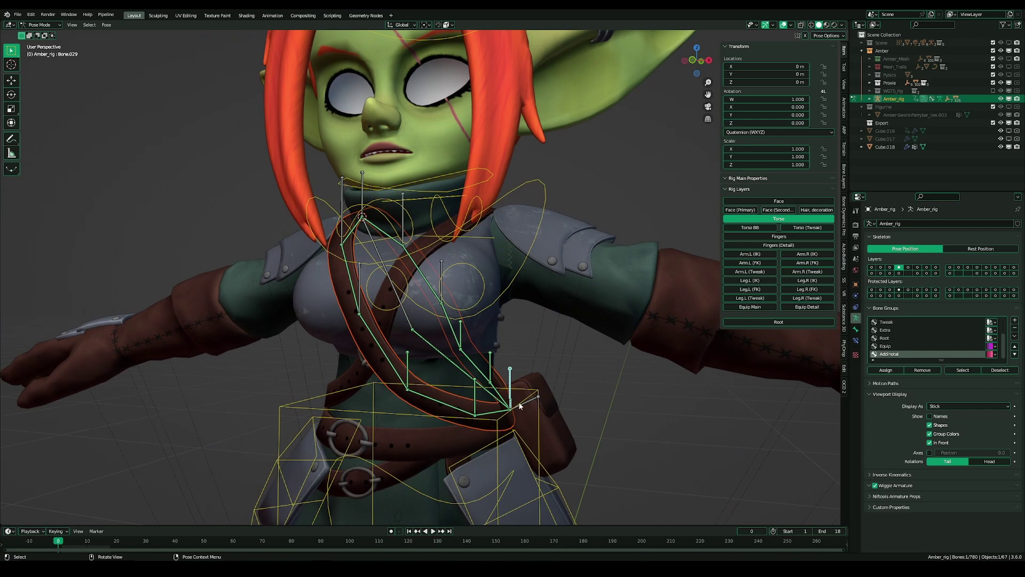
middle_drag(519, 406, 398, 397)
scroll(401, 400, up, 2)
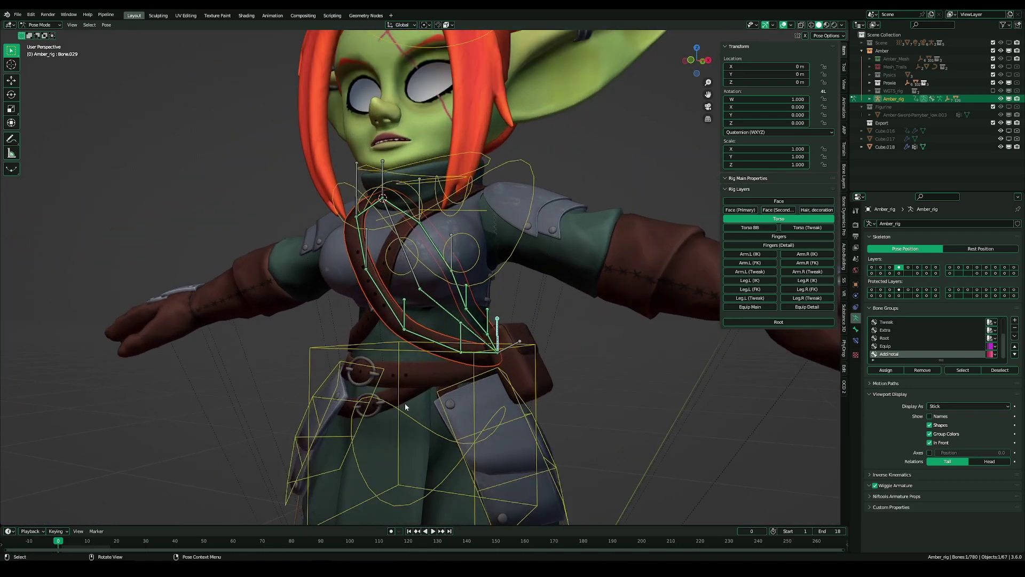